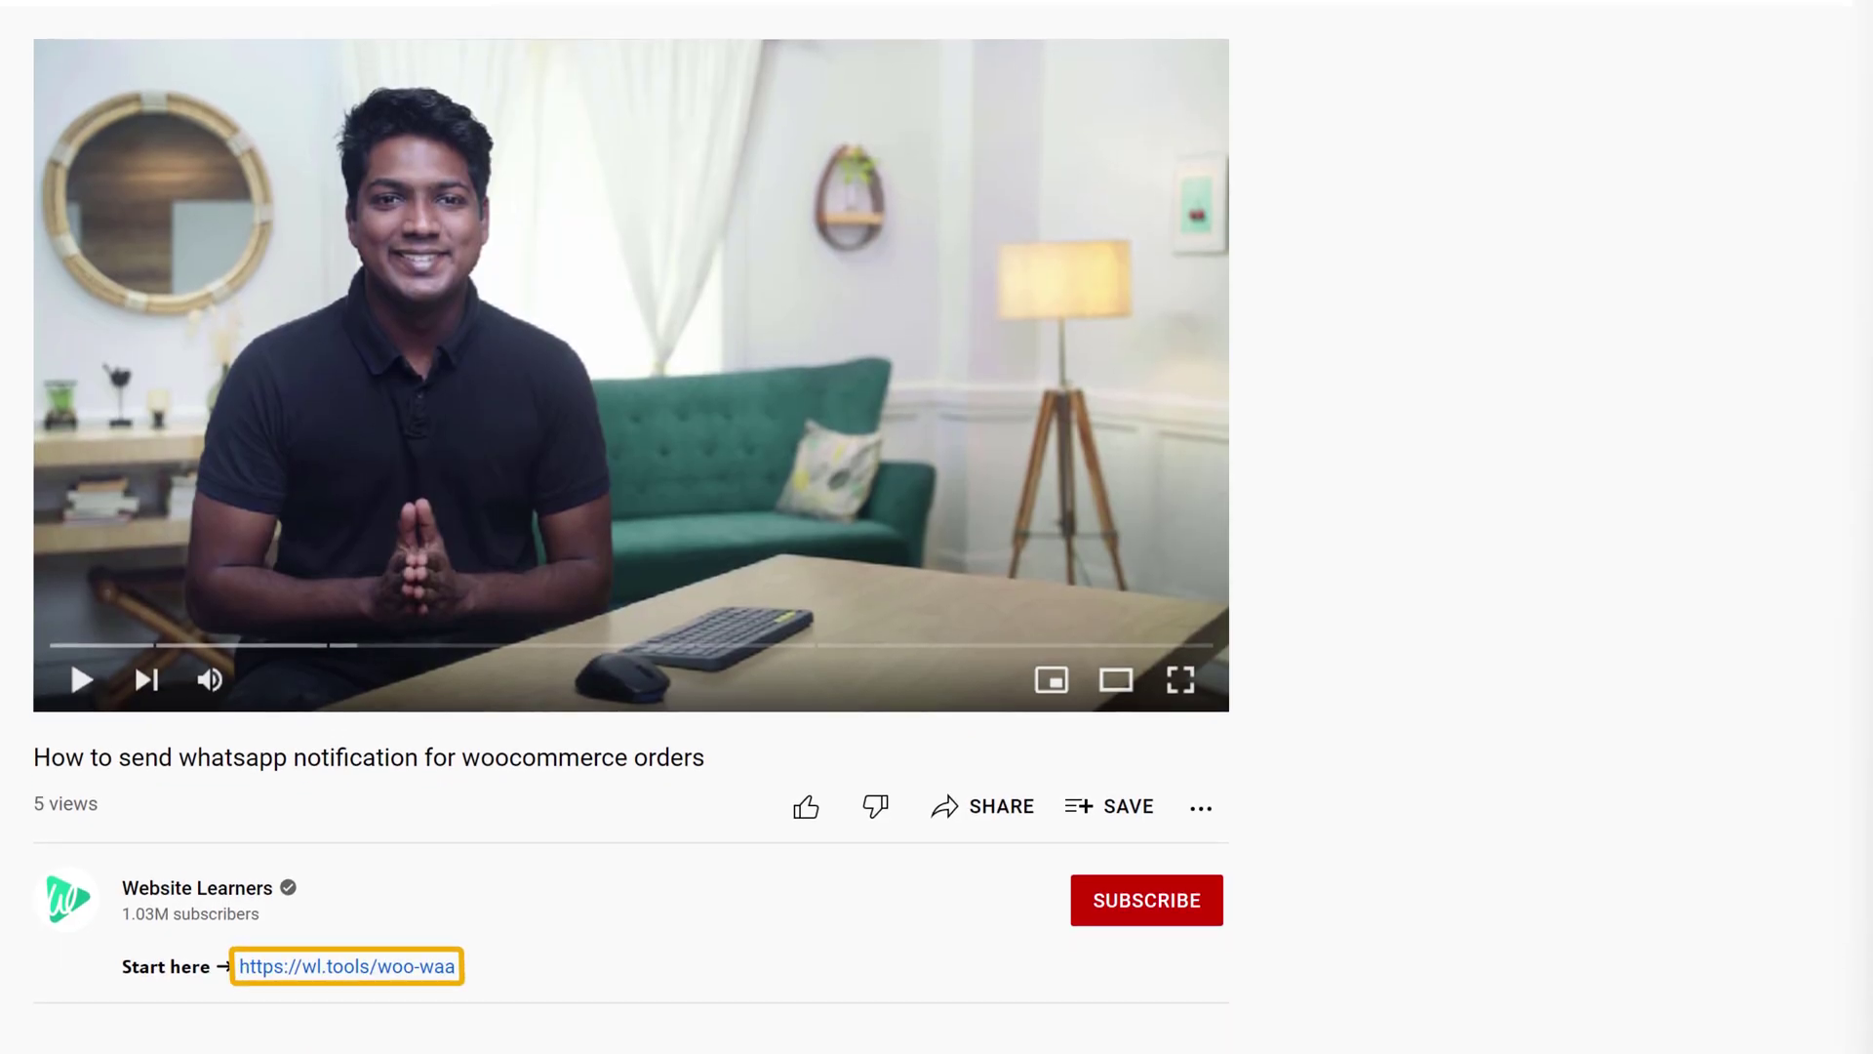
Step: Open the Woowa site from the video's link and order the Woowa Eco plan with the Yearly (2 months FREE) subscription period
left_click(346, 969)
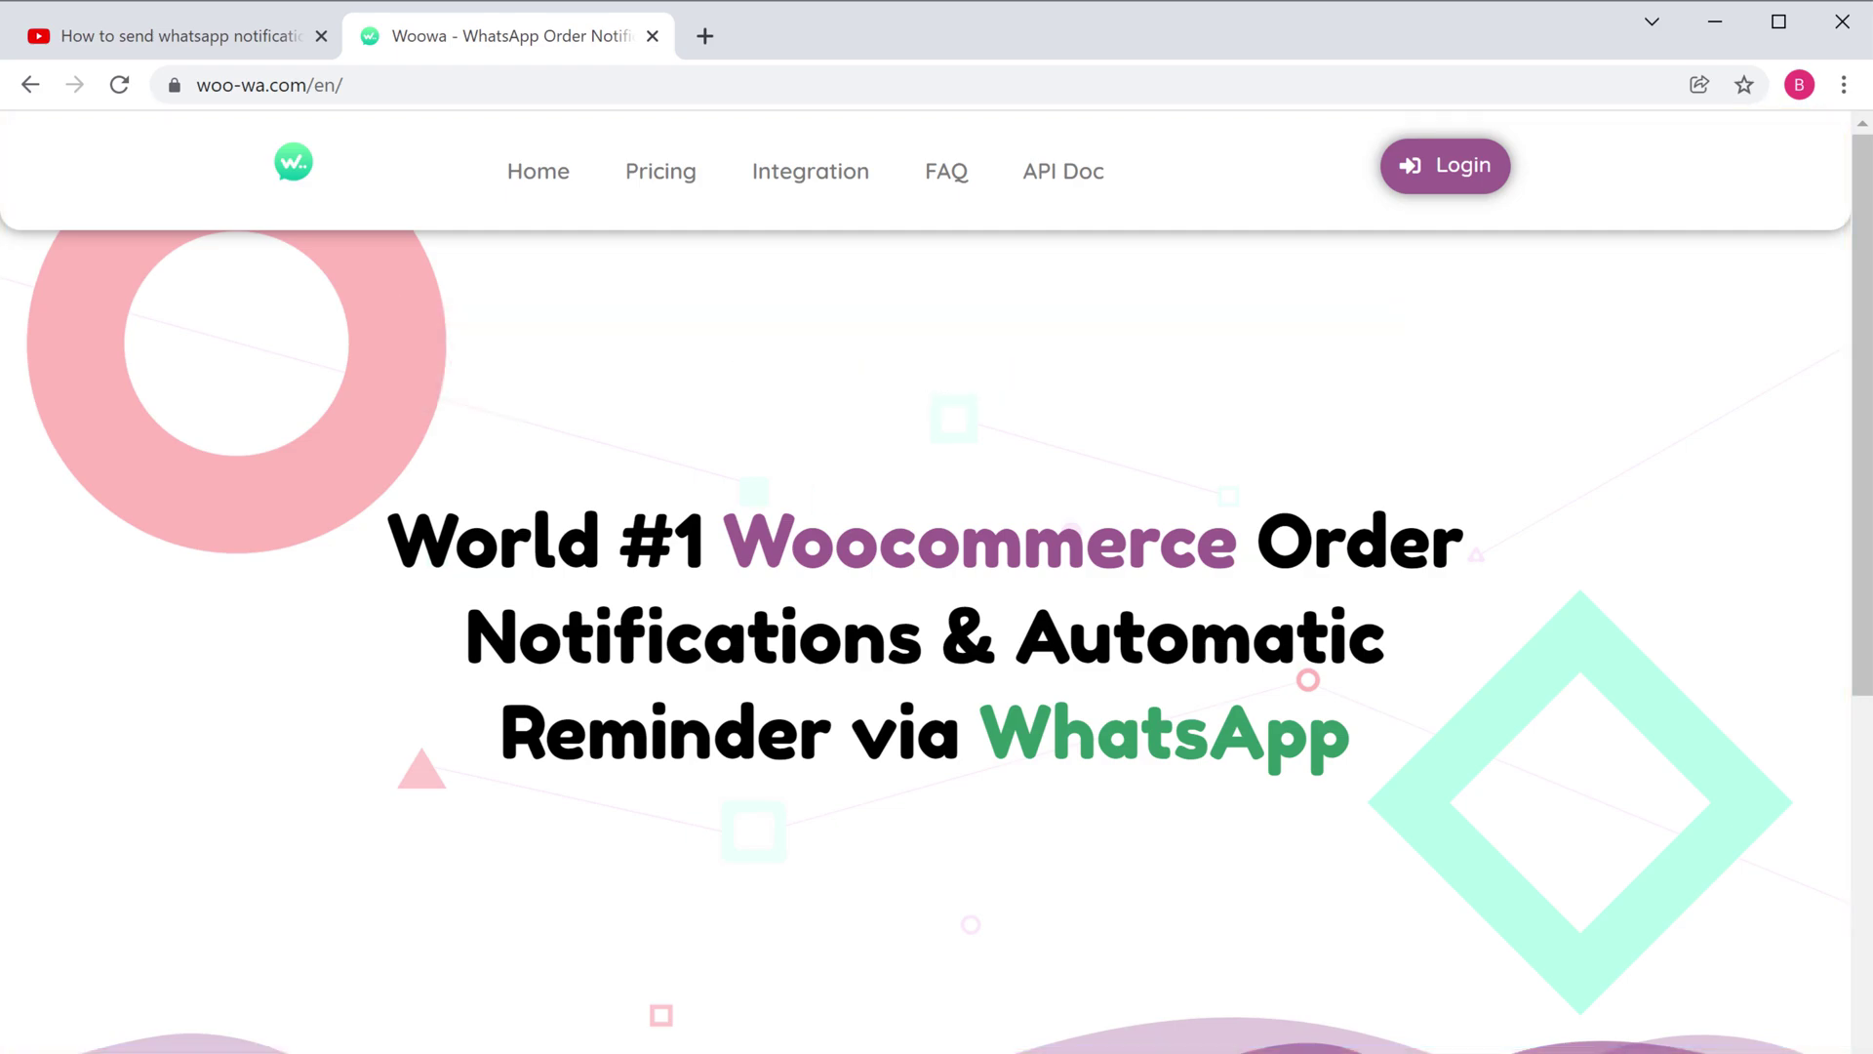
scroll(348, 878, "down", 15)
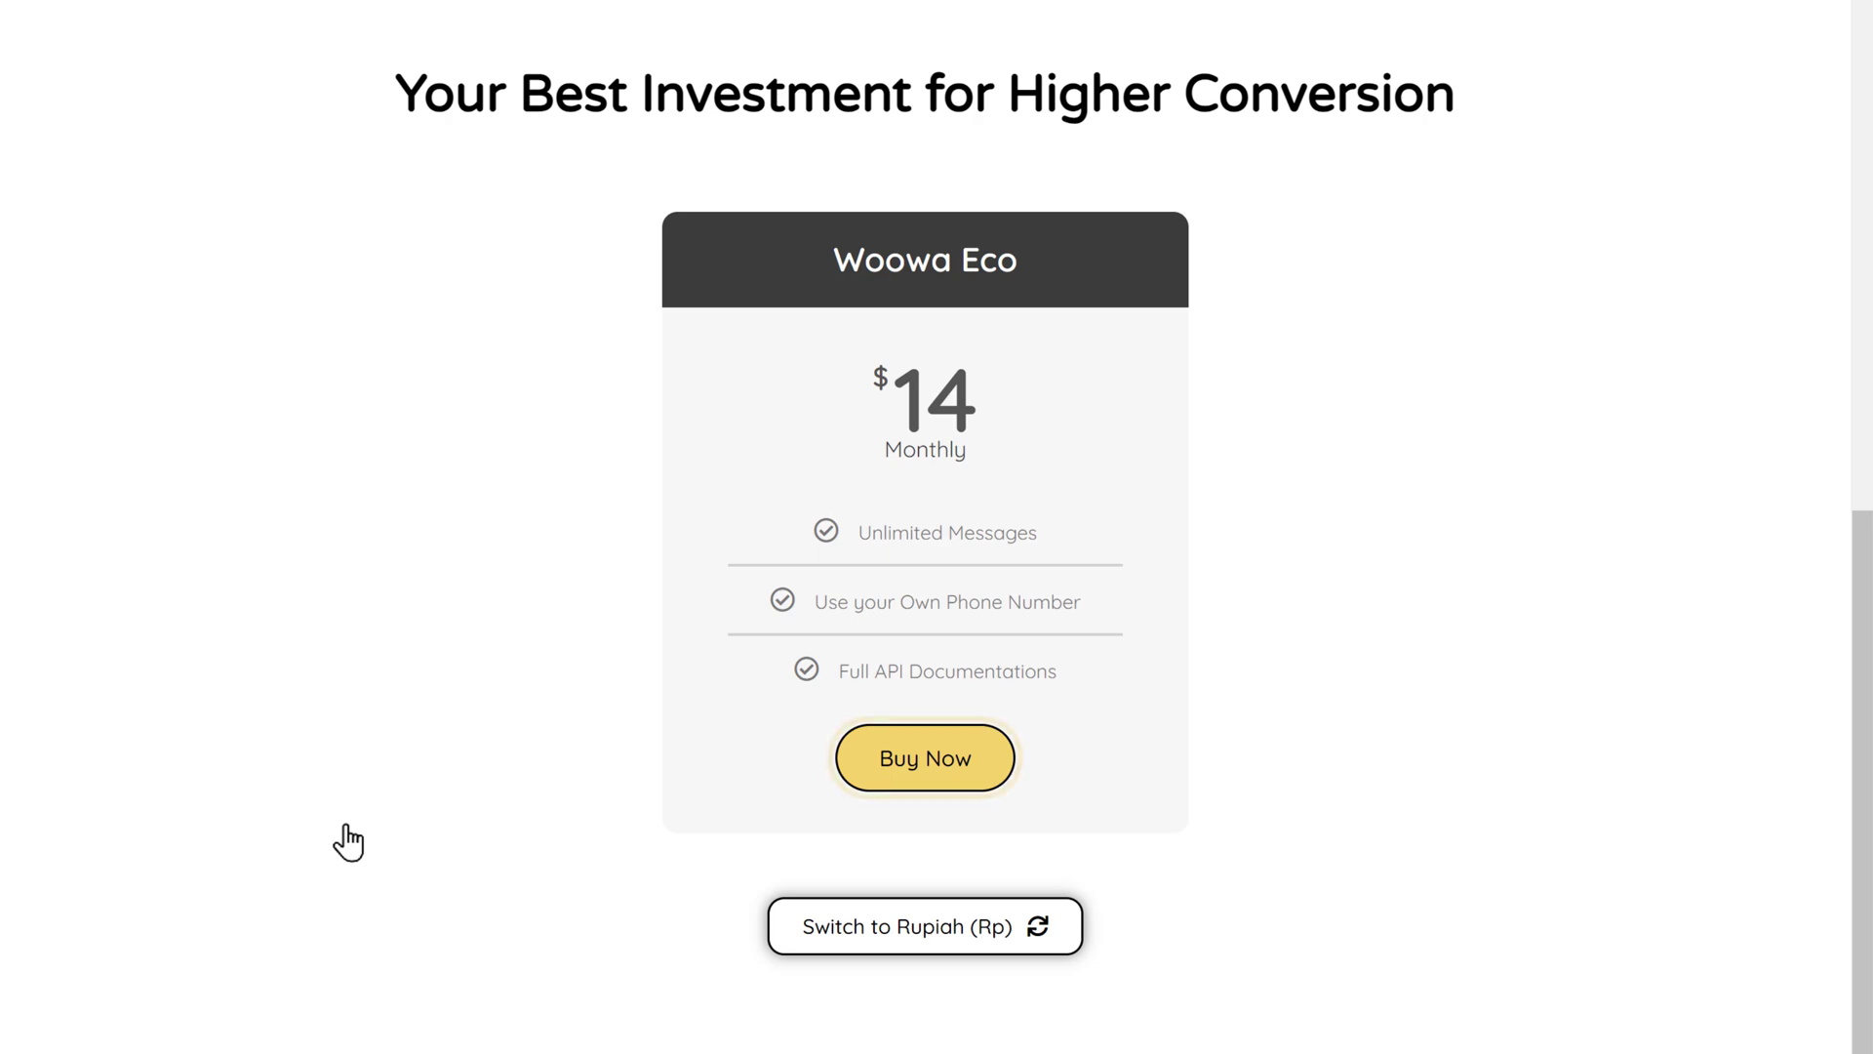
left_click(923, 770)
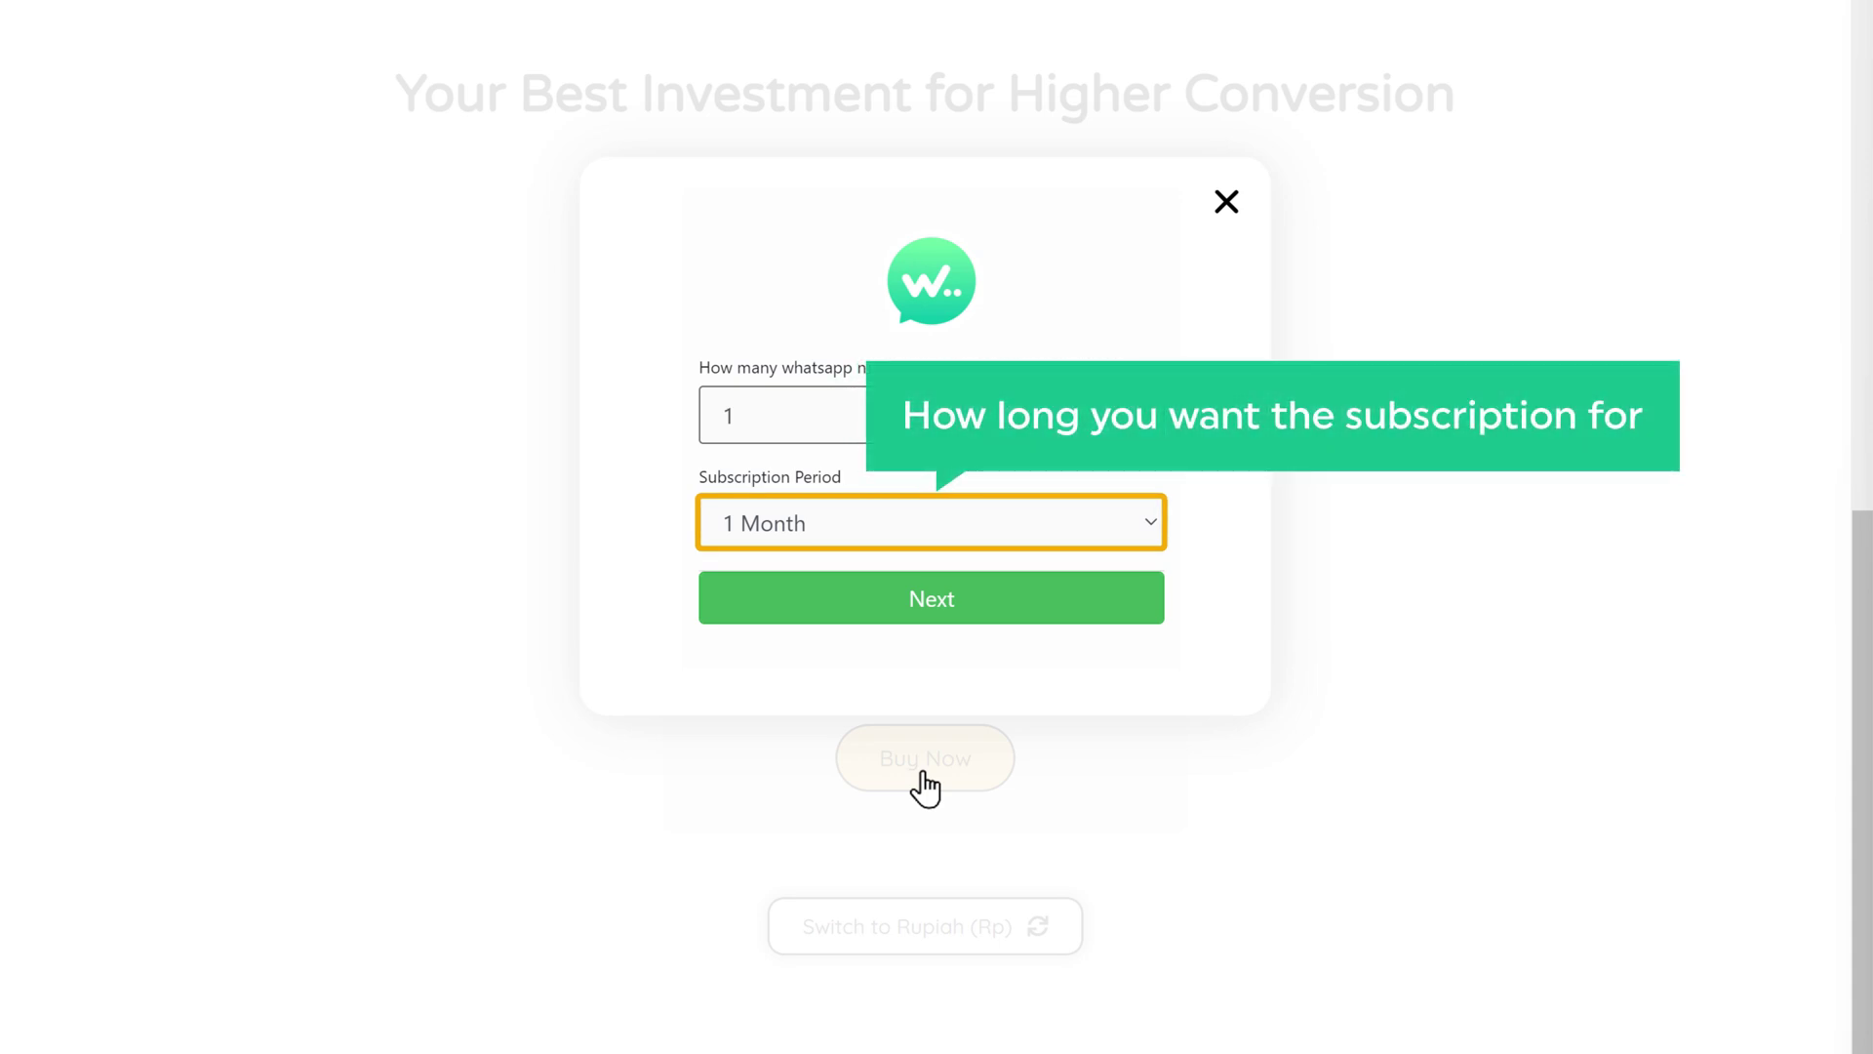
left_click(1151, 527)
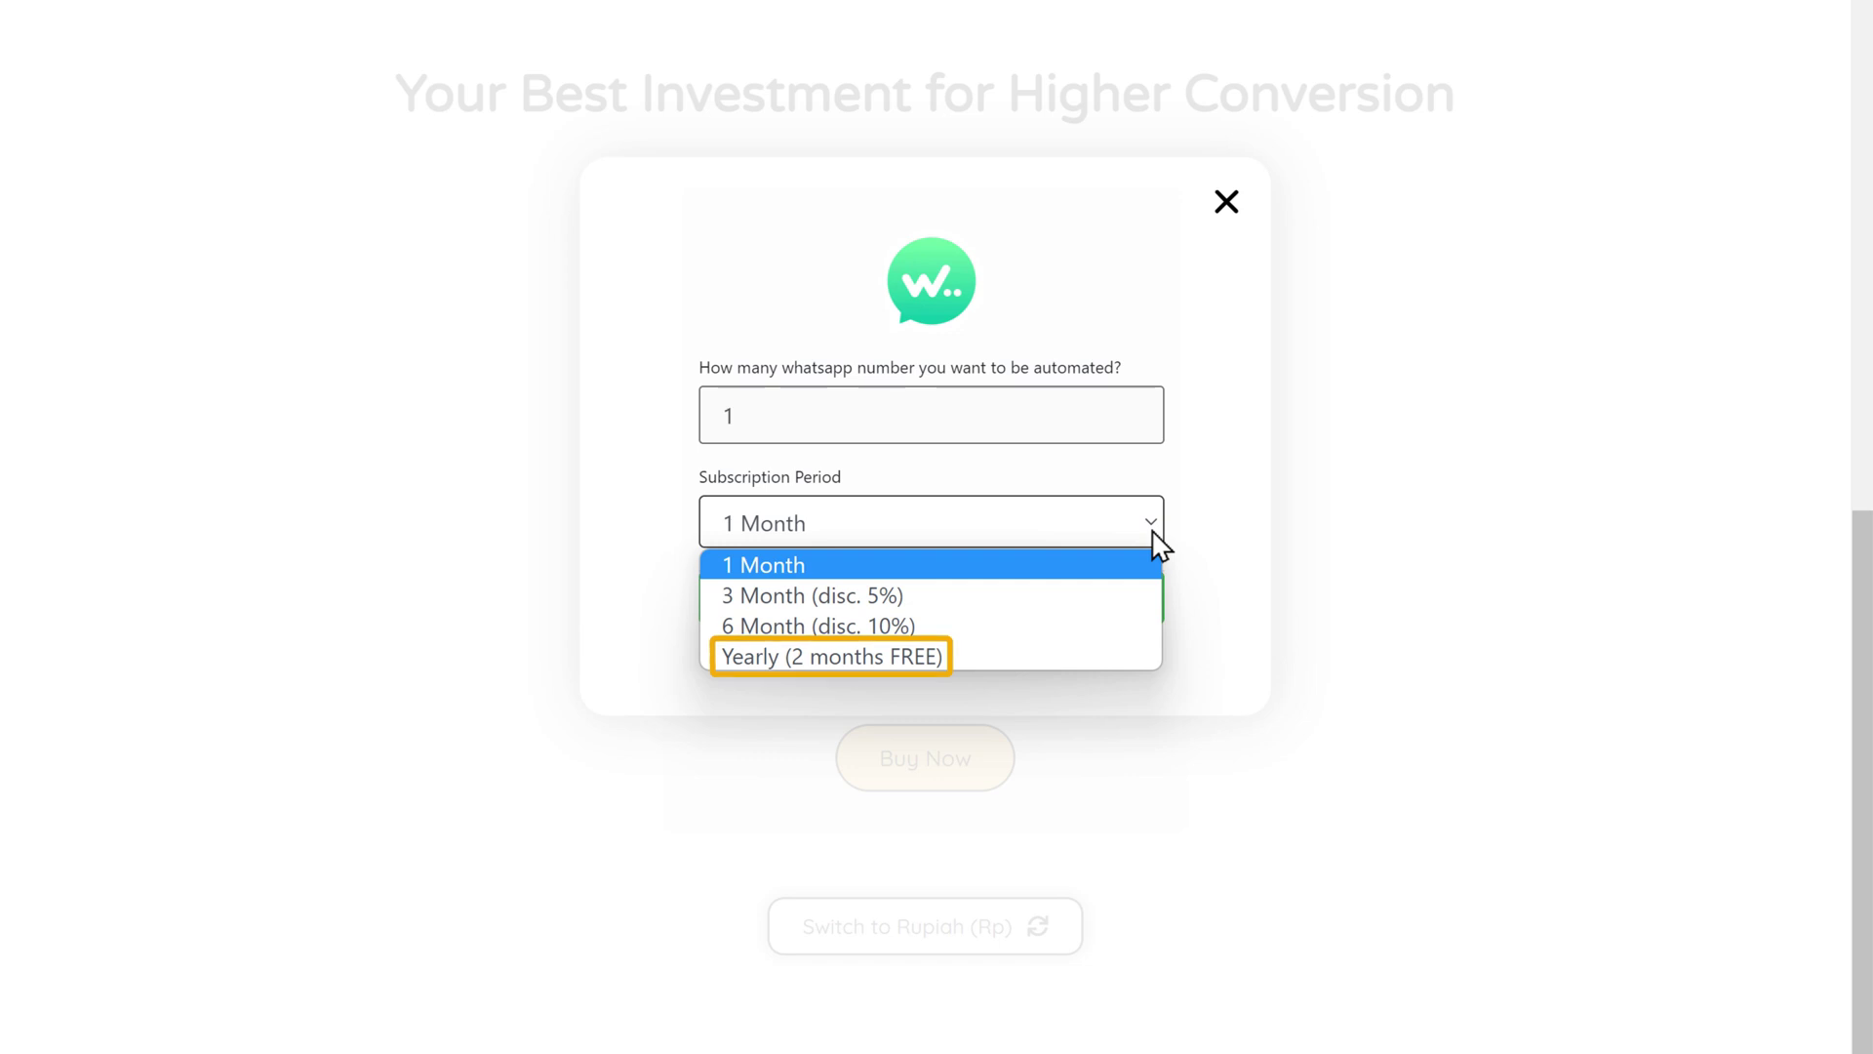
left_click(952, 660)
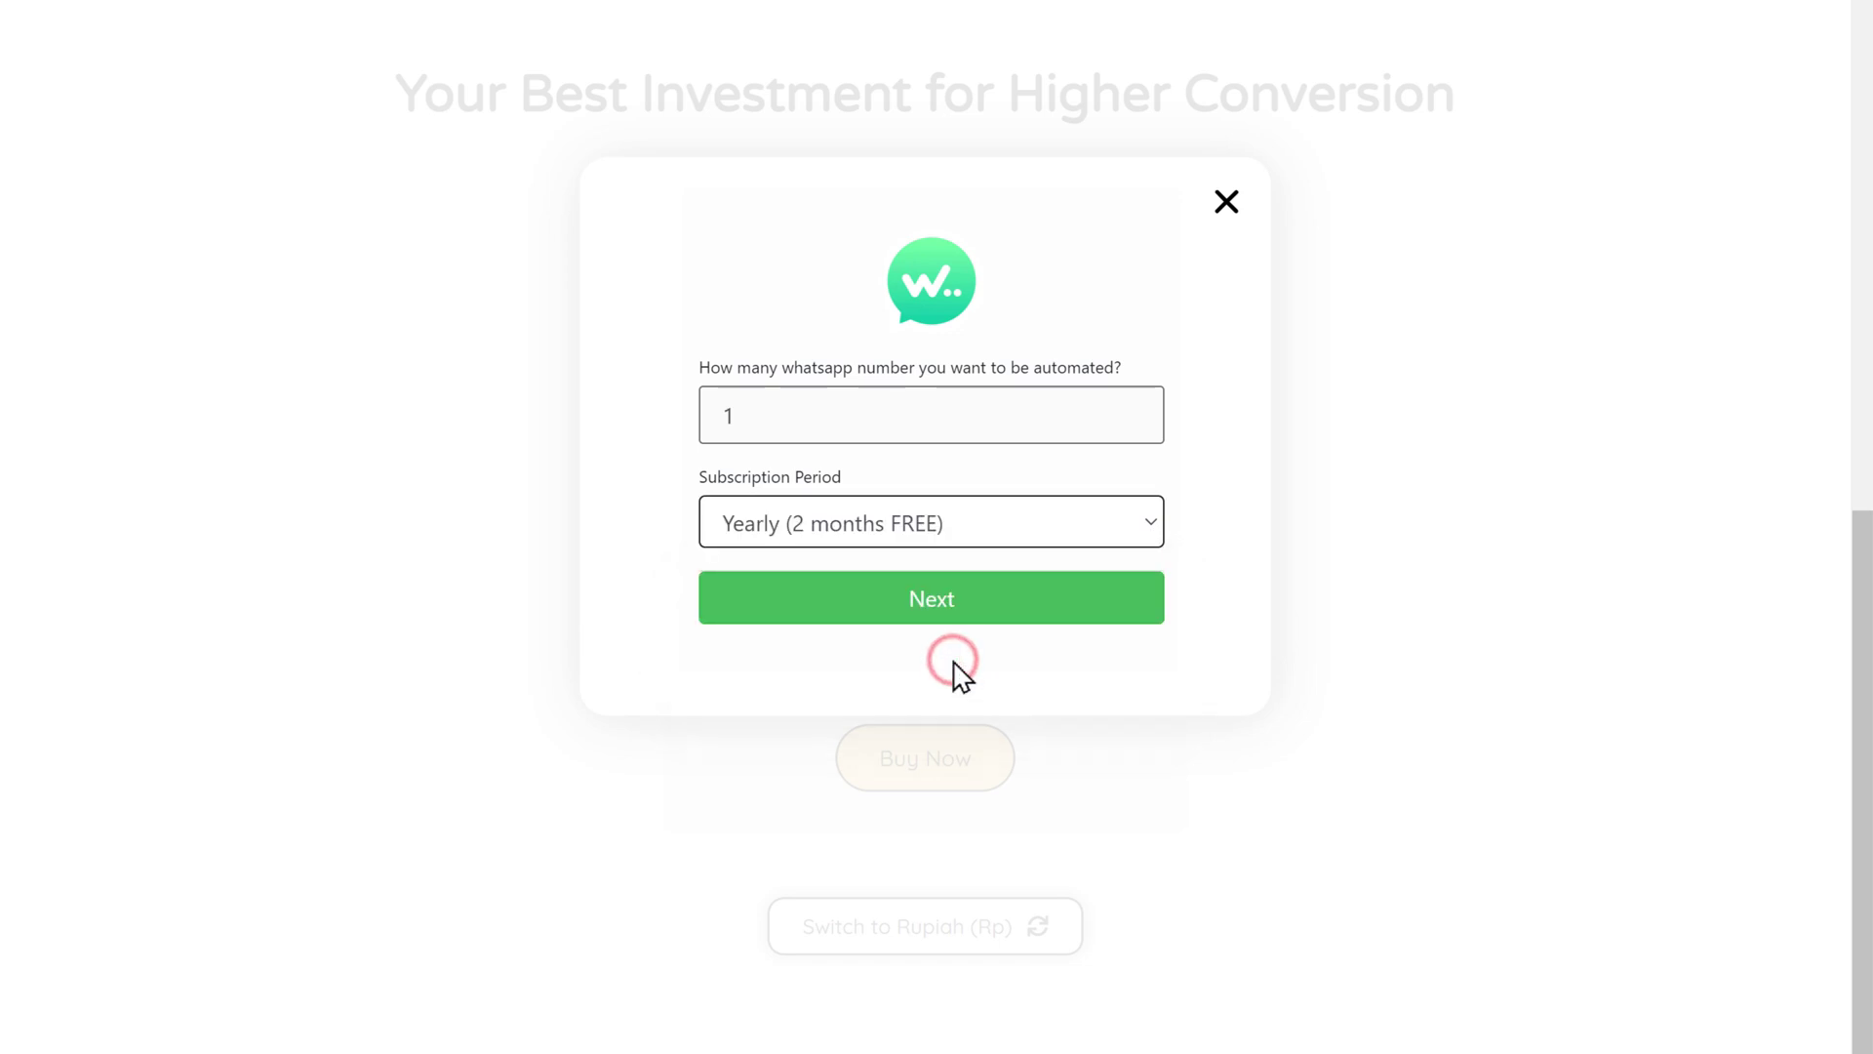
left_click(935, 614)
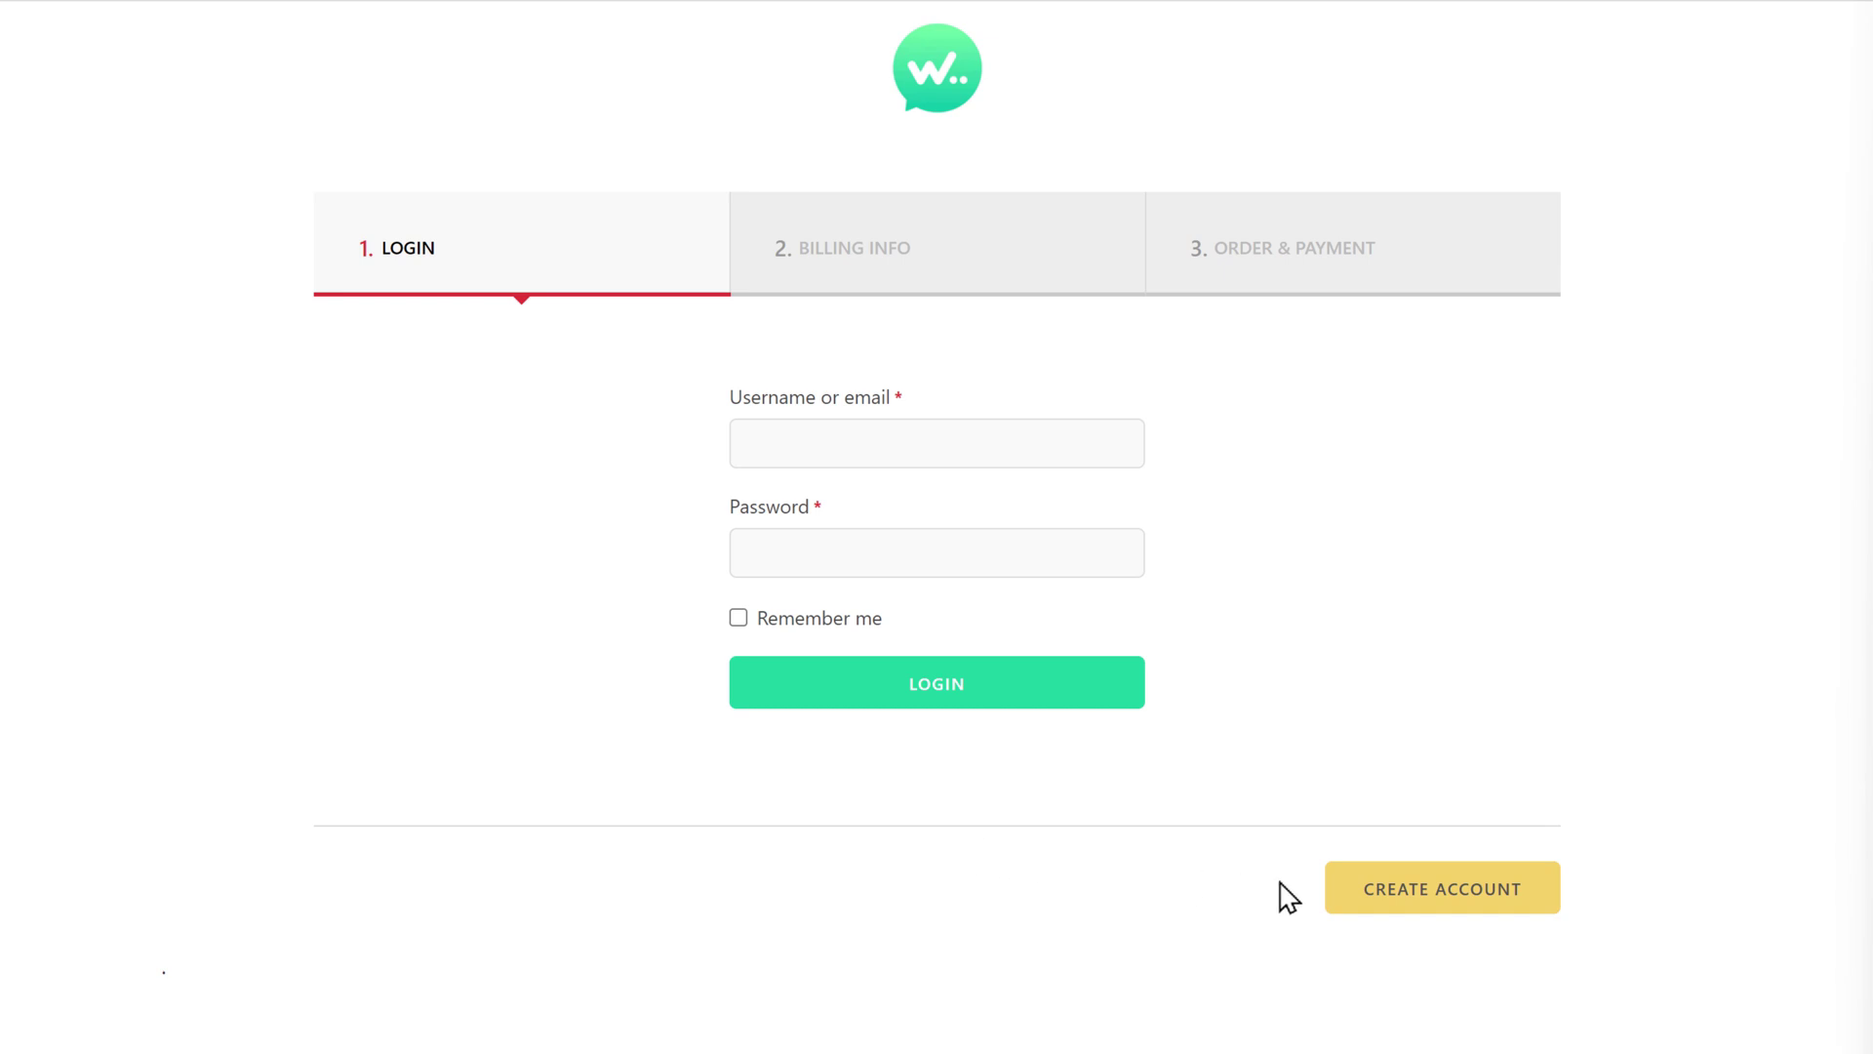
Step: Create a Woowa account with the customer's name, WhatsApp number with the India country code, e-mail and account password, and continue to payment
left_click(1438, 903)
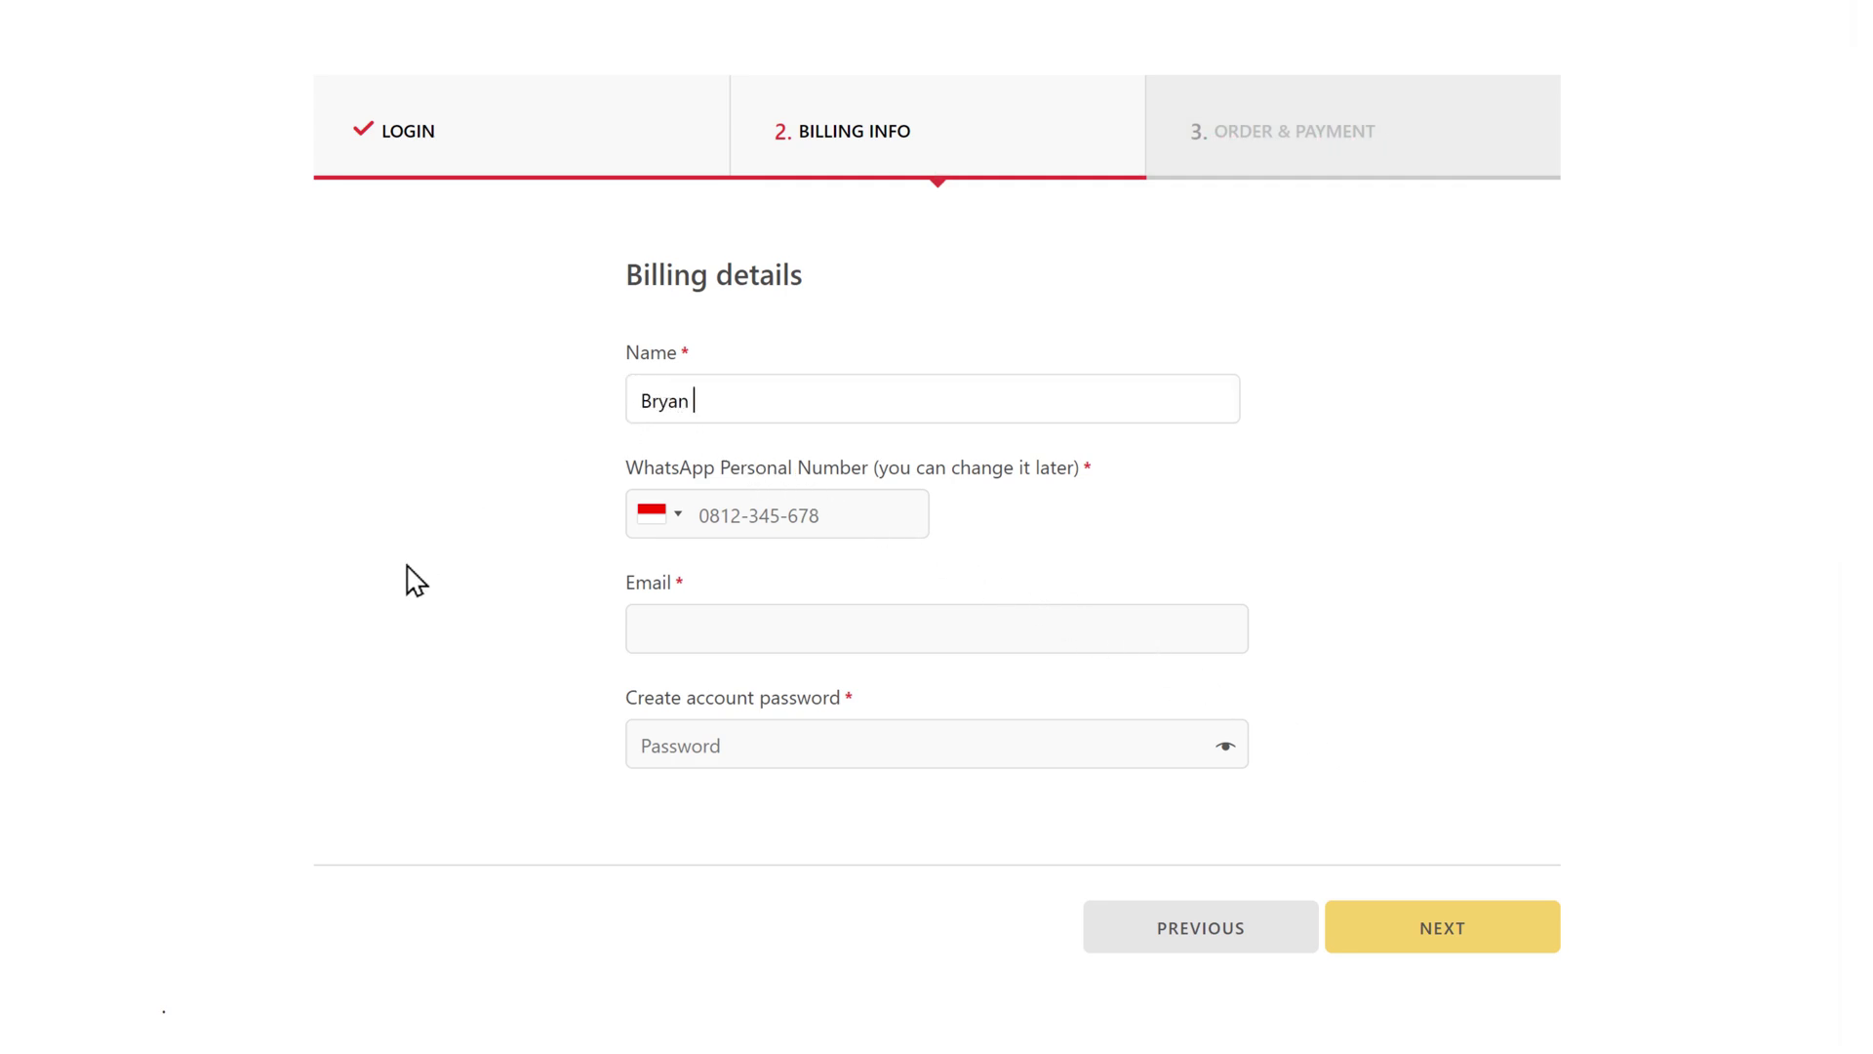
left_click(675, 527)
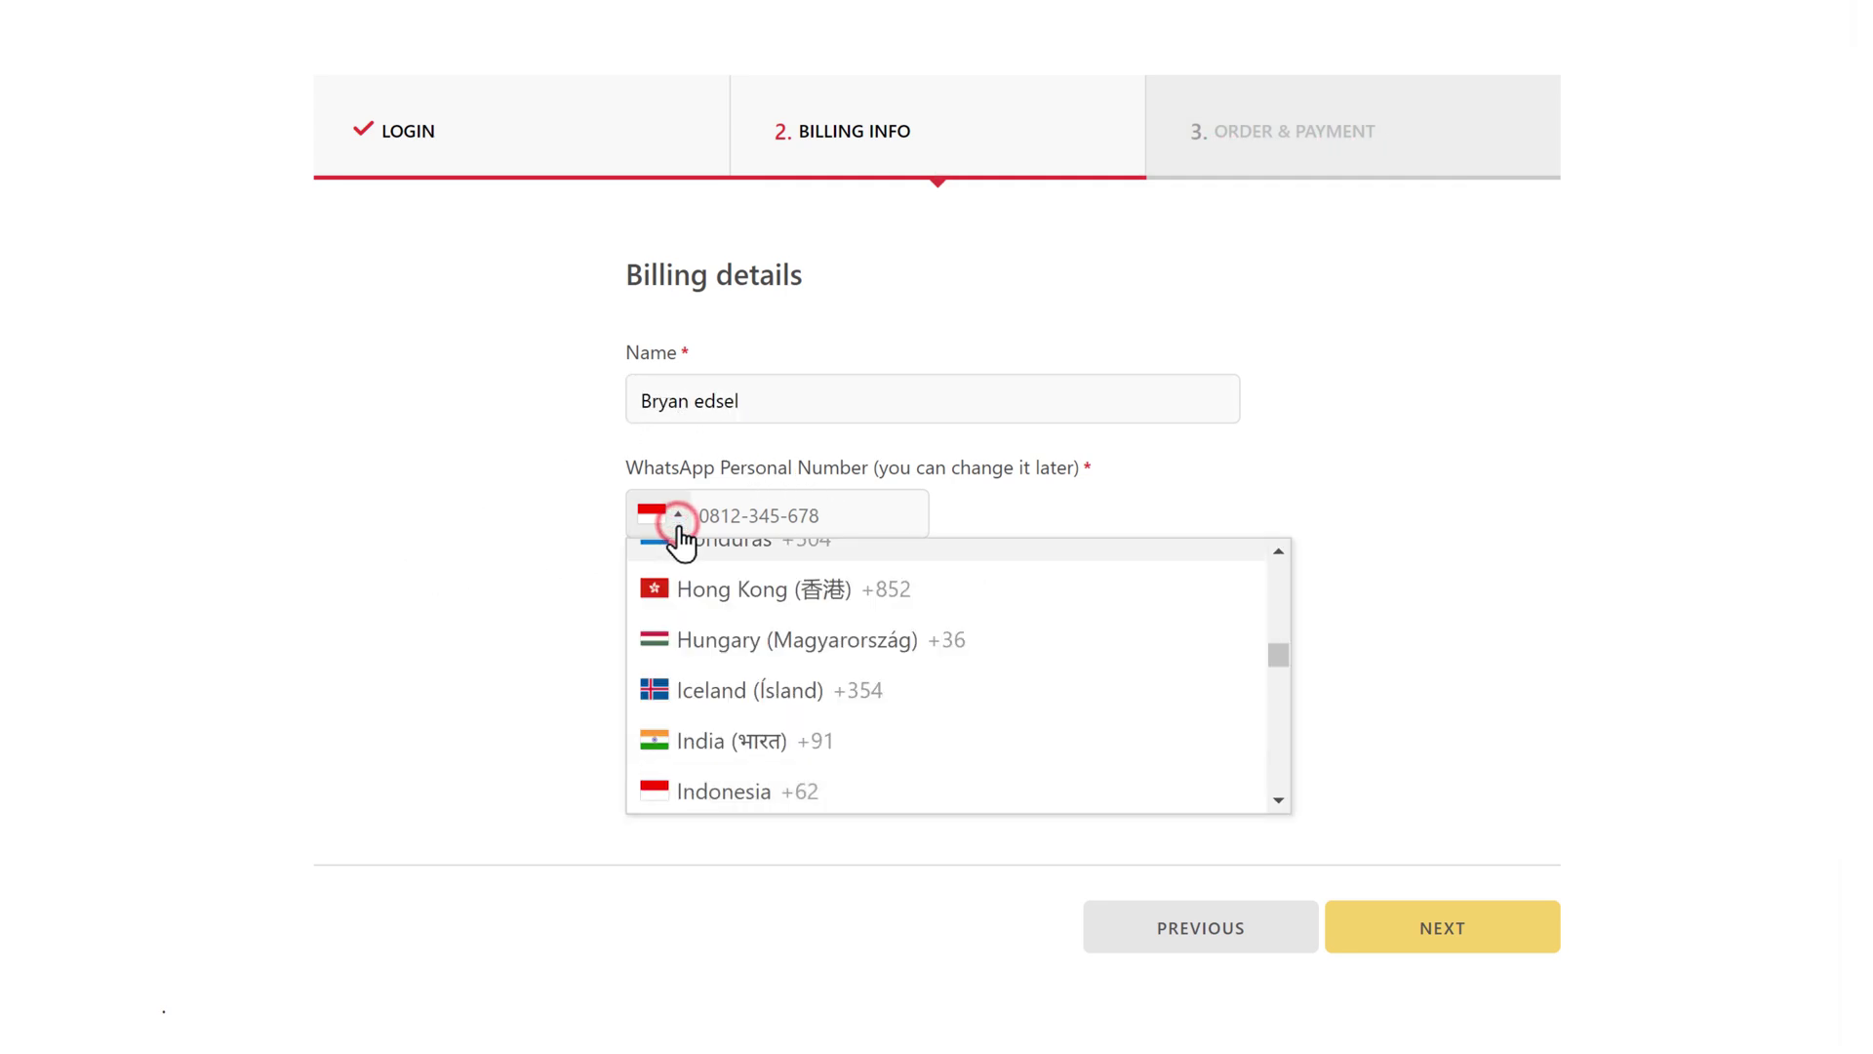
left_click(845, 743)
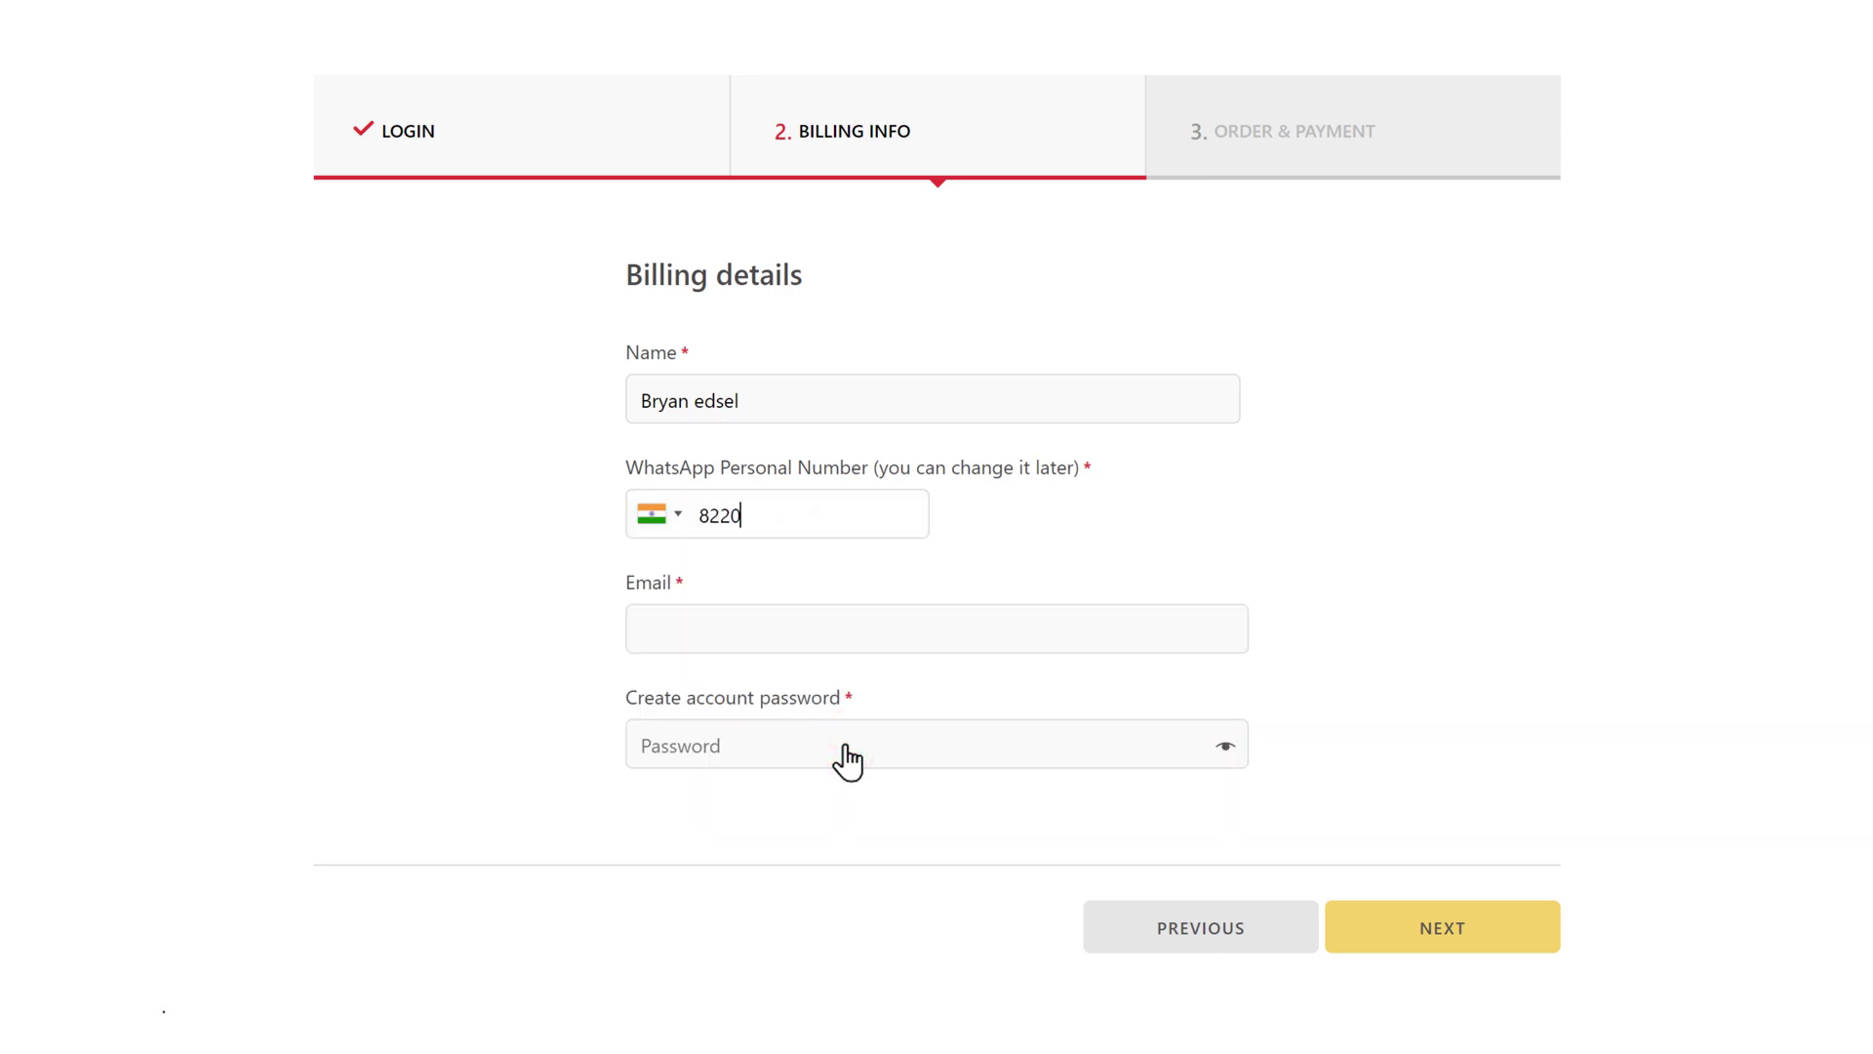
type("000")
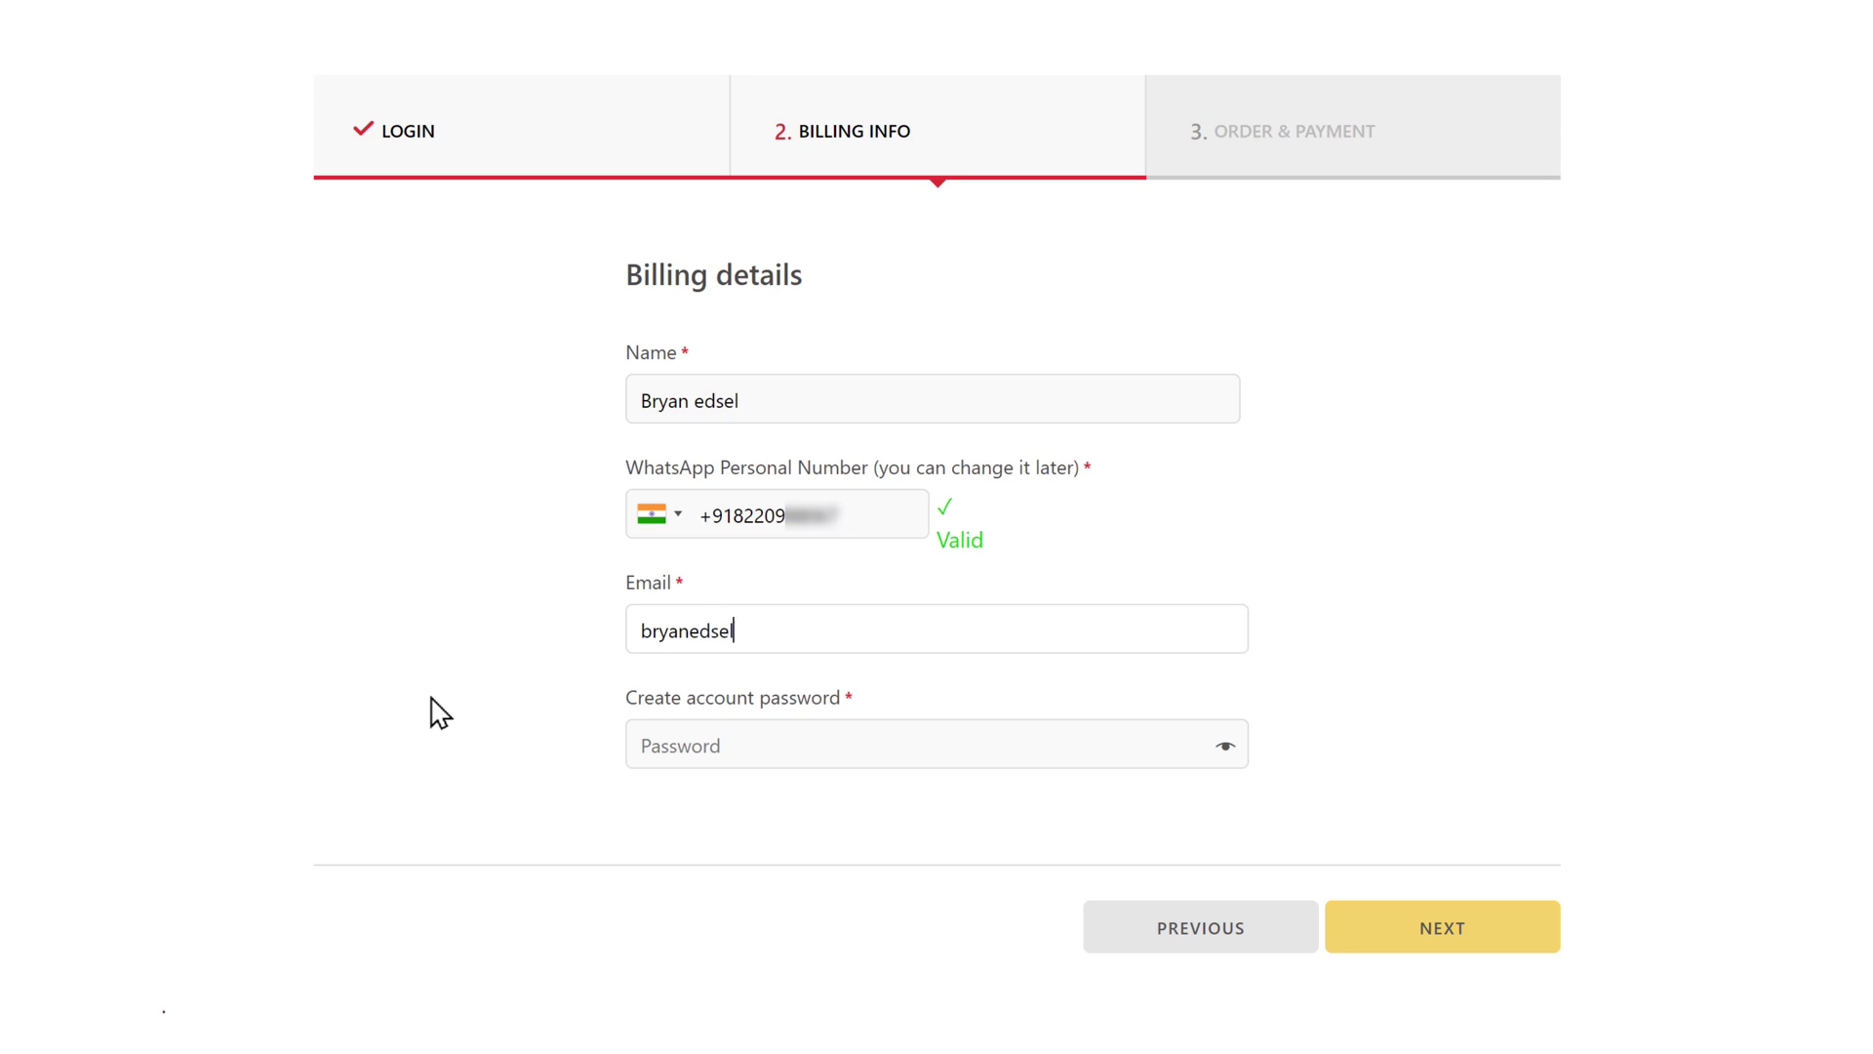
type("•••••••••")
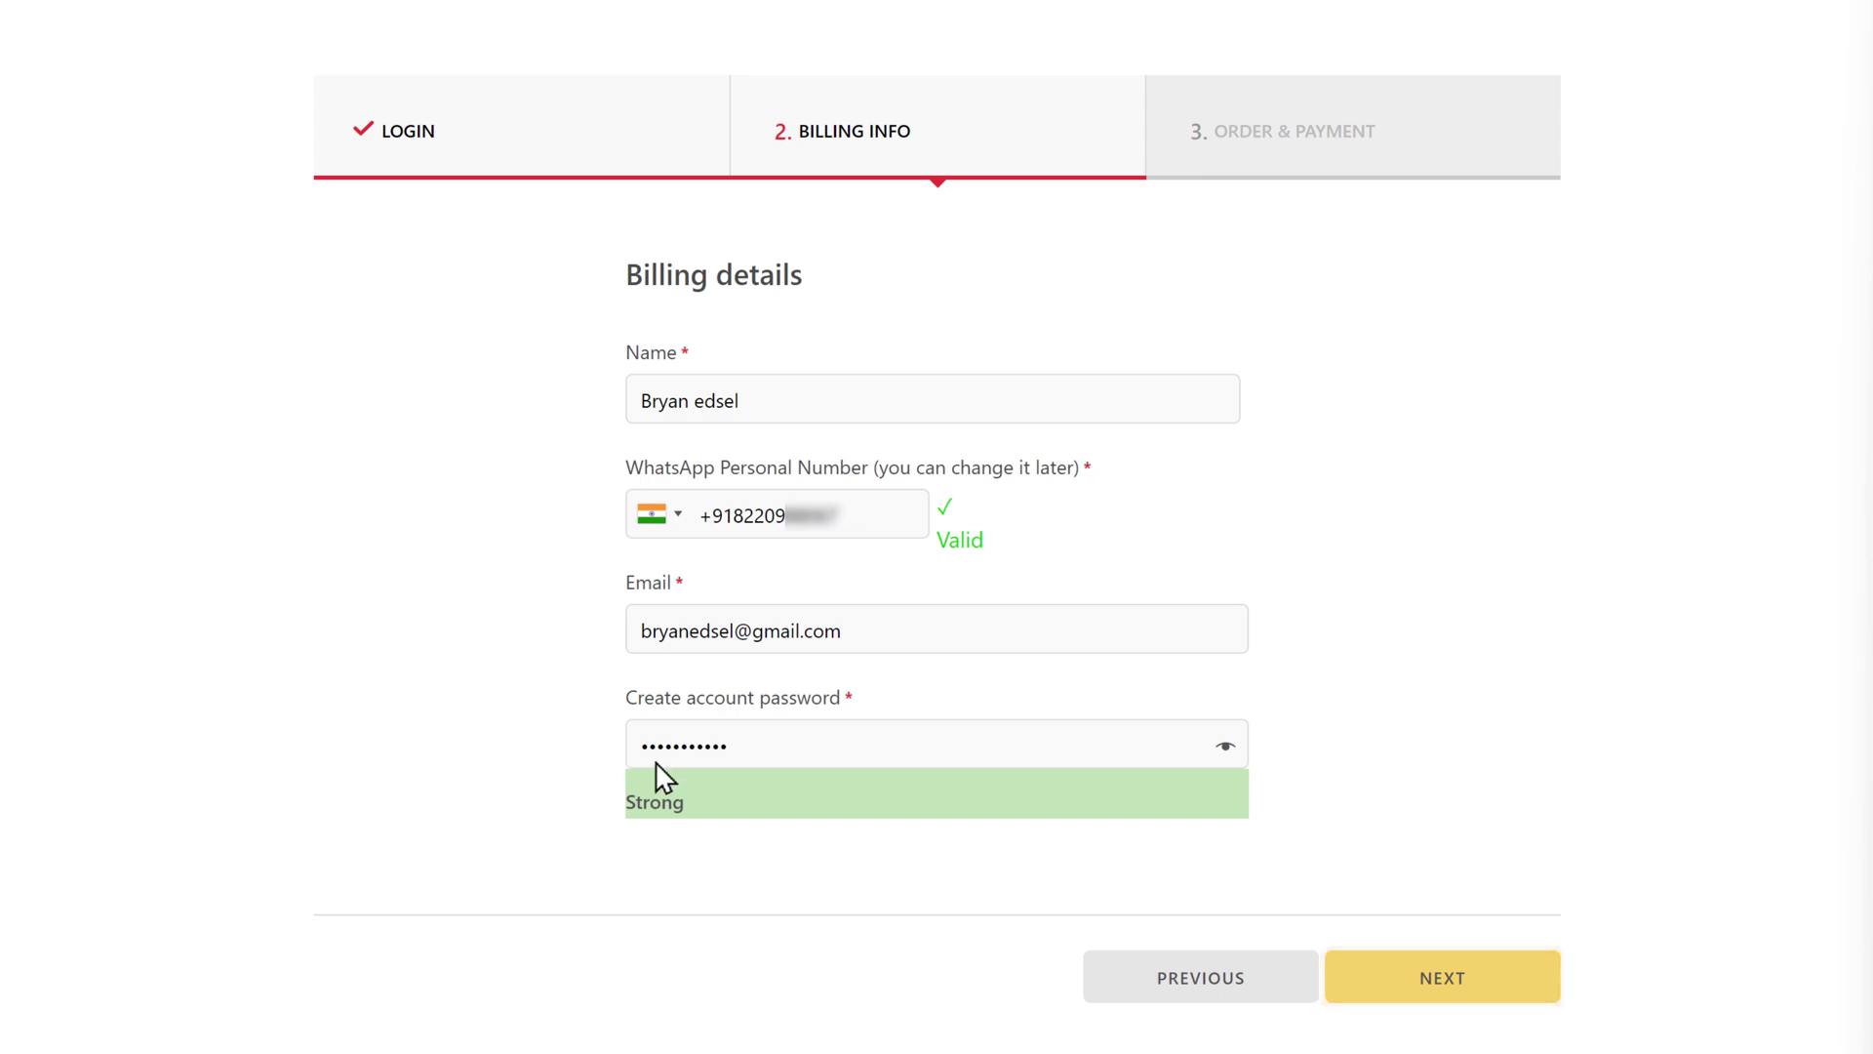
left_click(1442, 990)
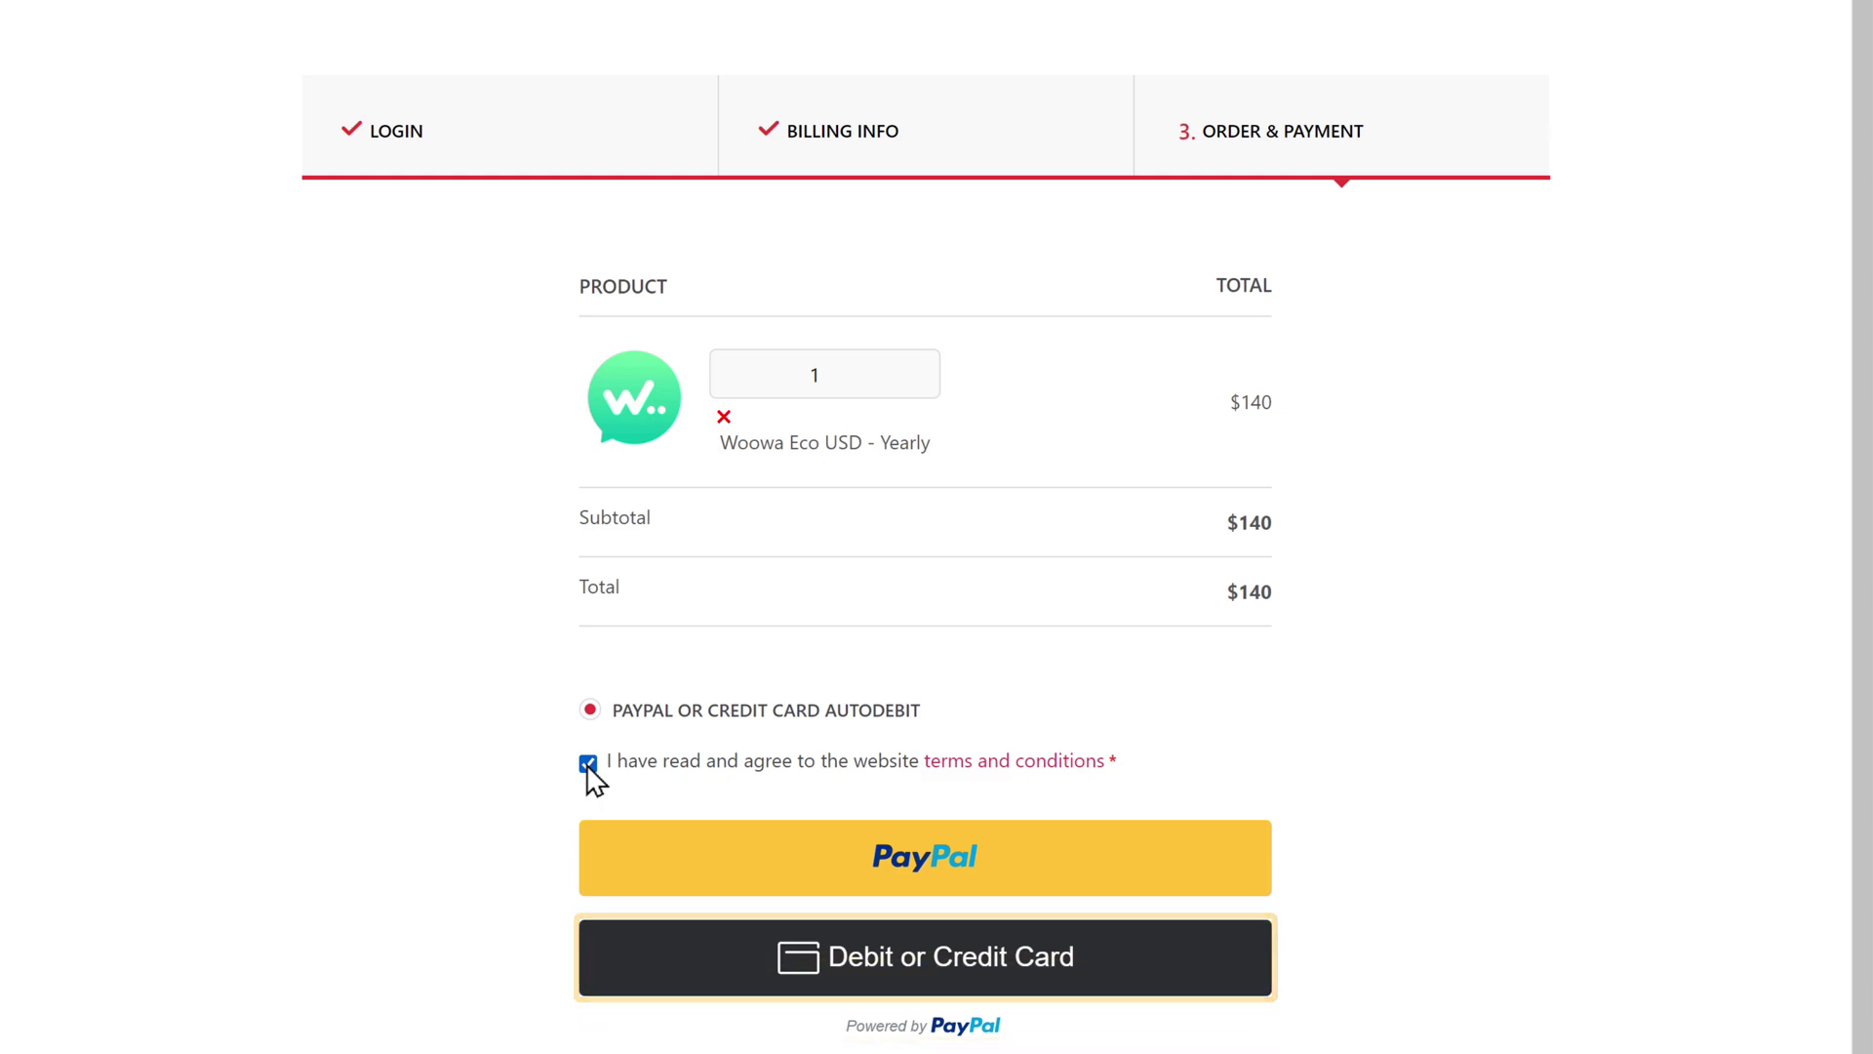
Step: Pay for the order by debit or credit card through PayPal, entering the card details, billing address, contact details and account password
left_click(923, 974)
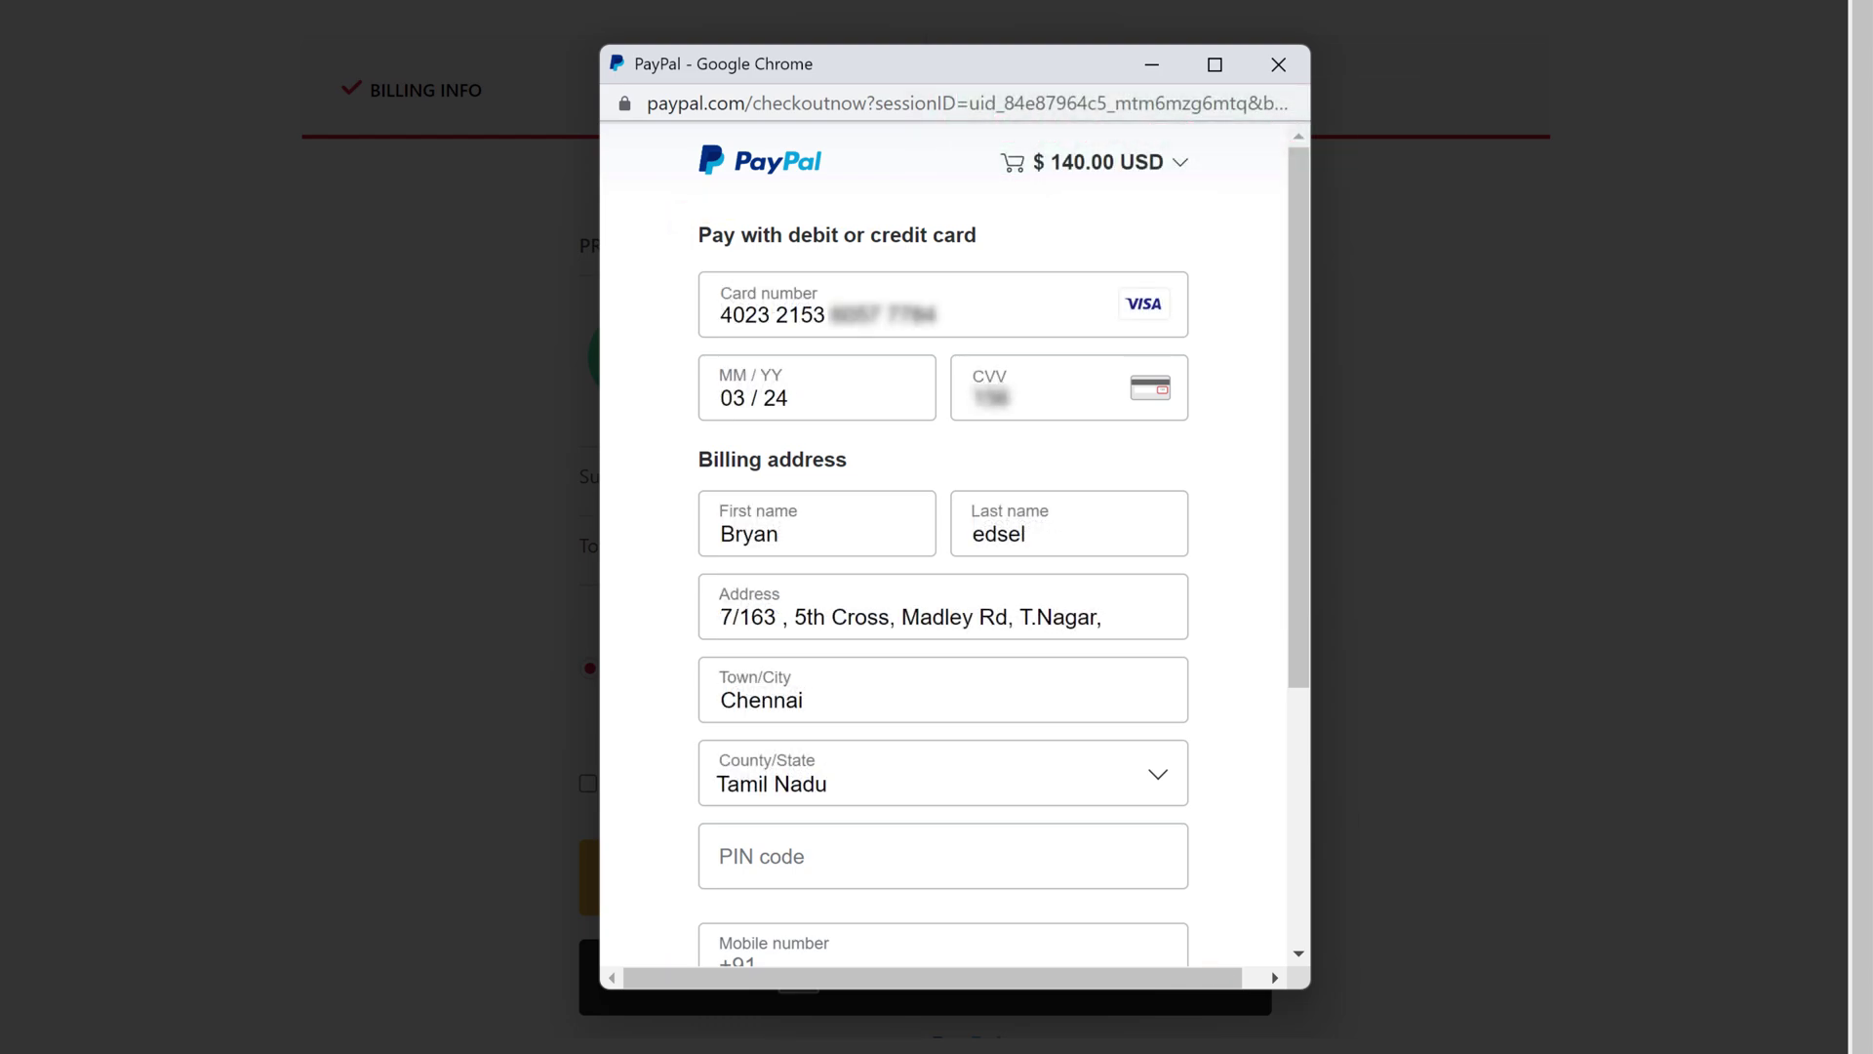
scroll(942, 546, "down", 1)
scroll(942, 546, "down", 2)
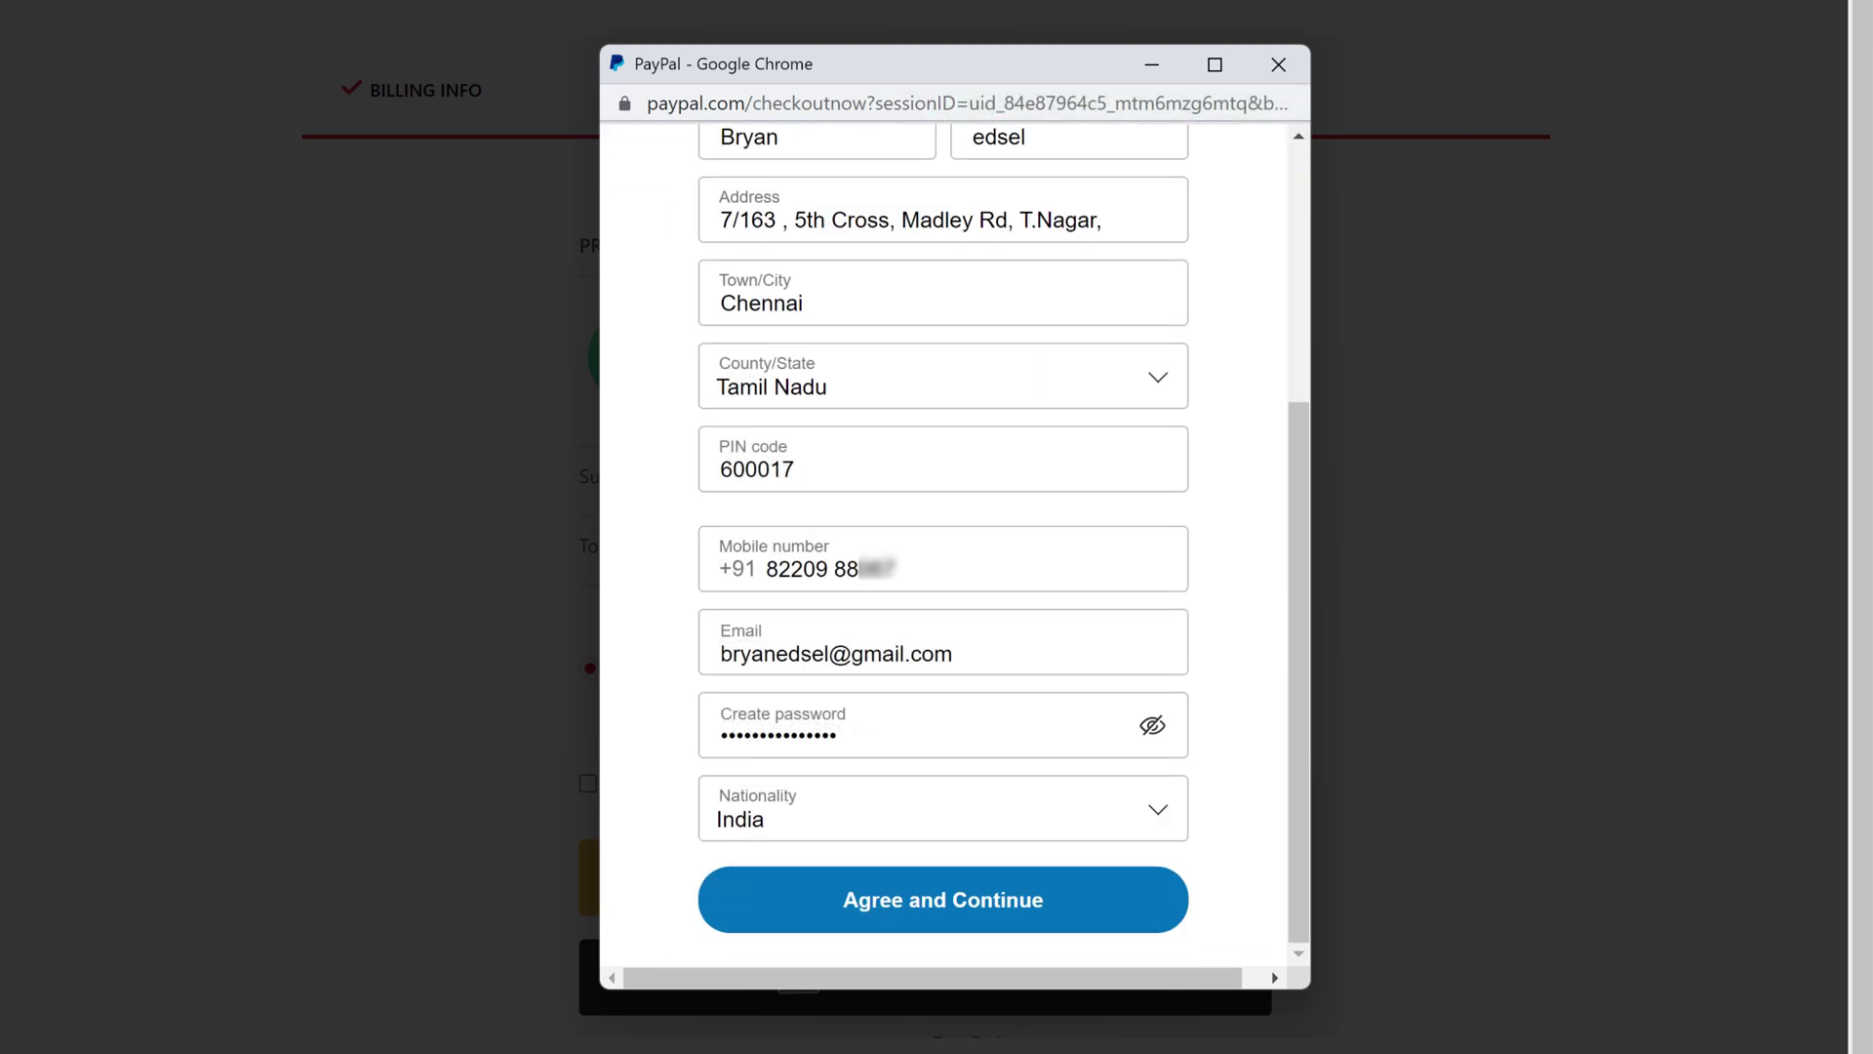
left_click(942, 899)
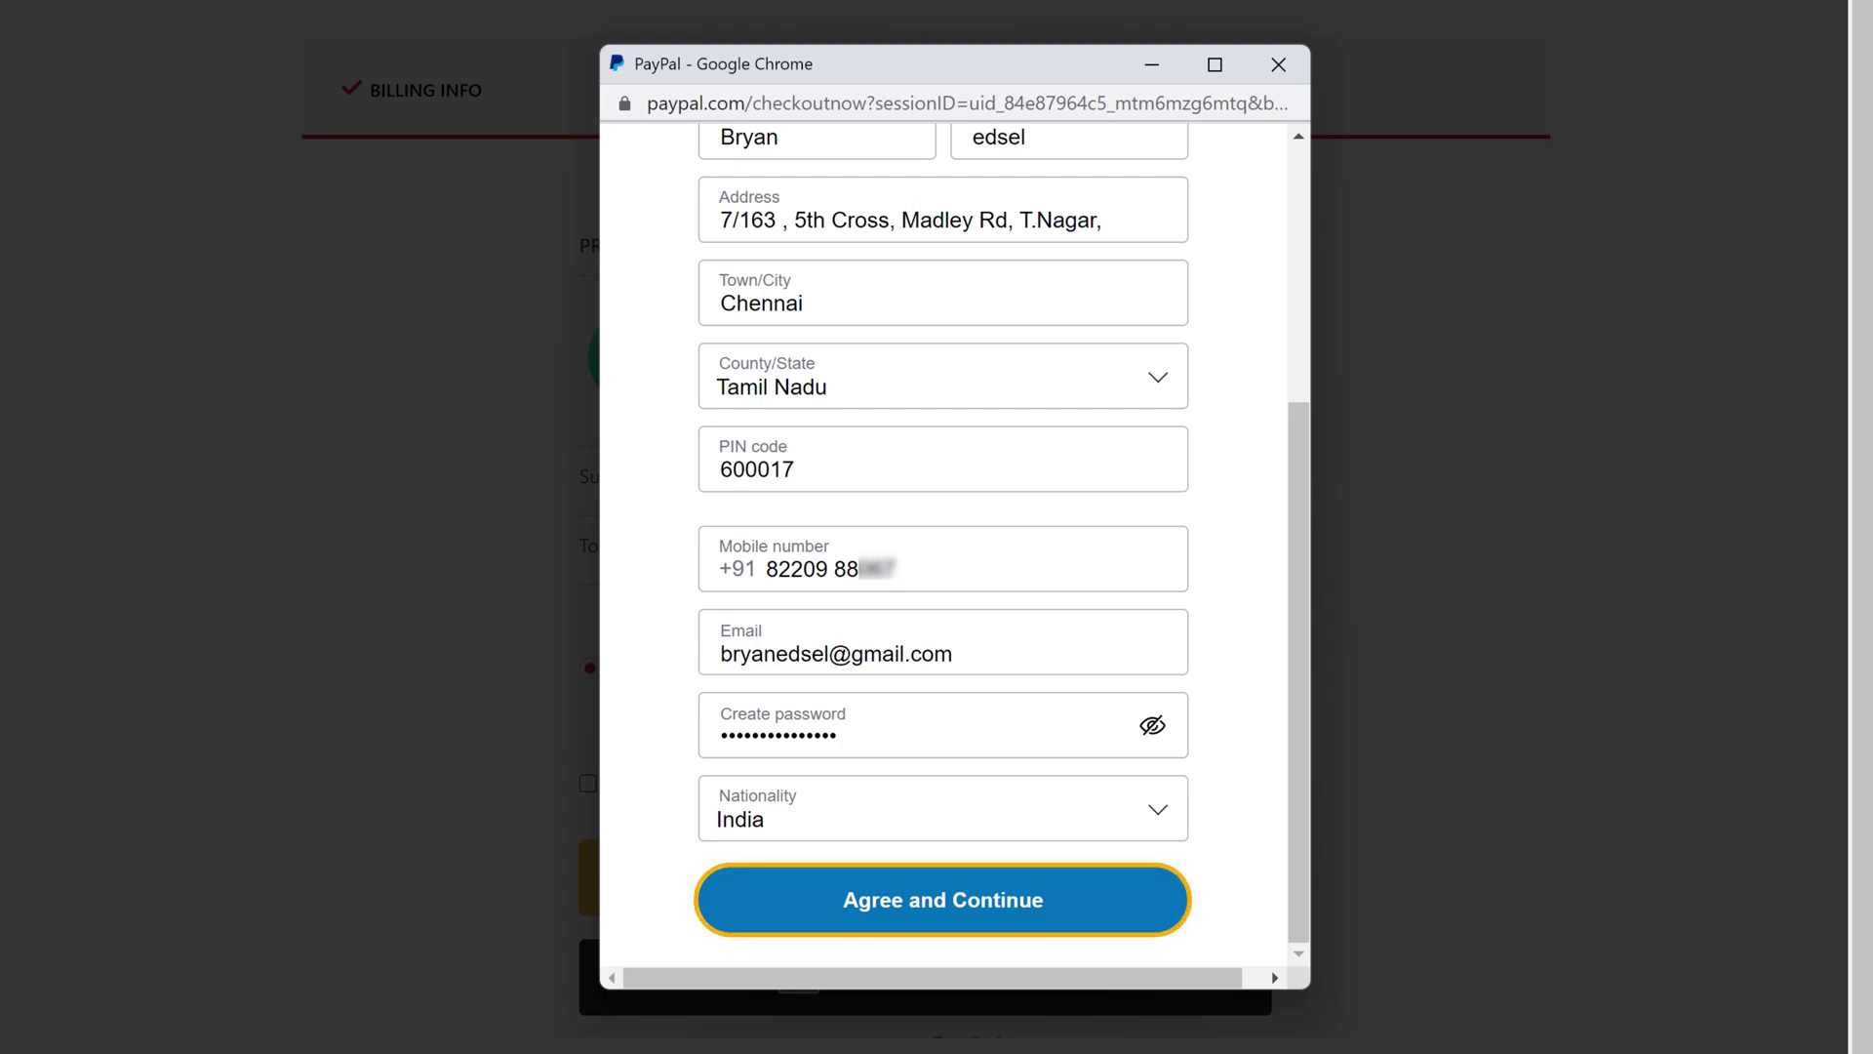
left_click(937, 917)
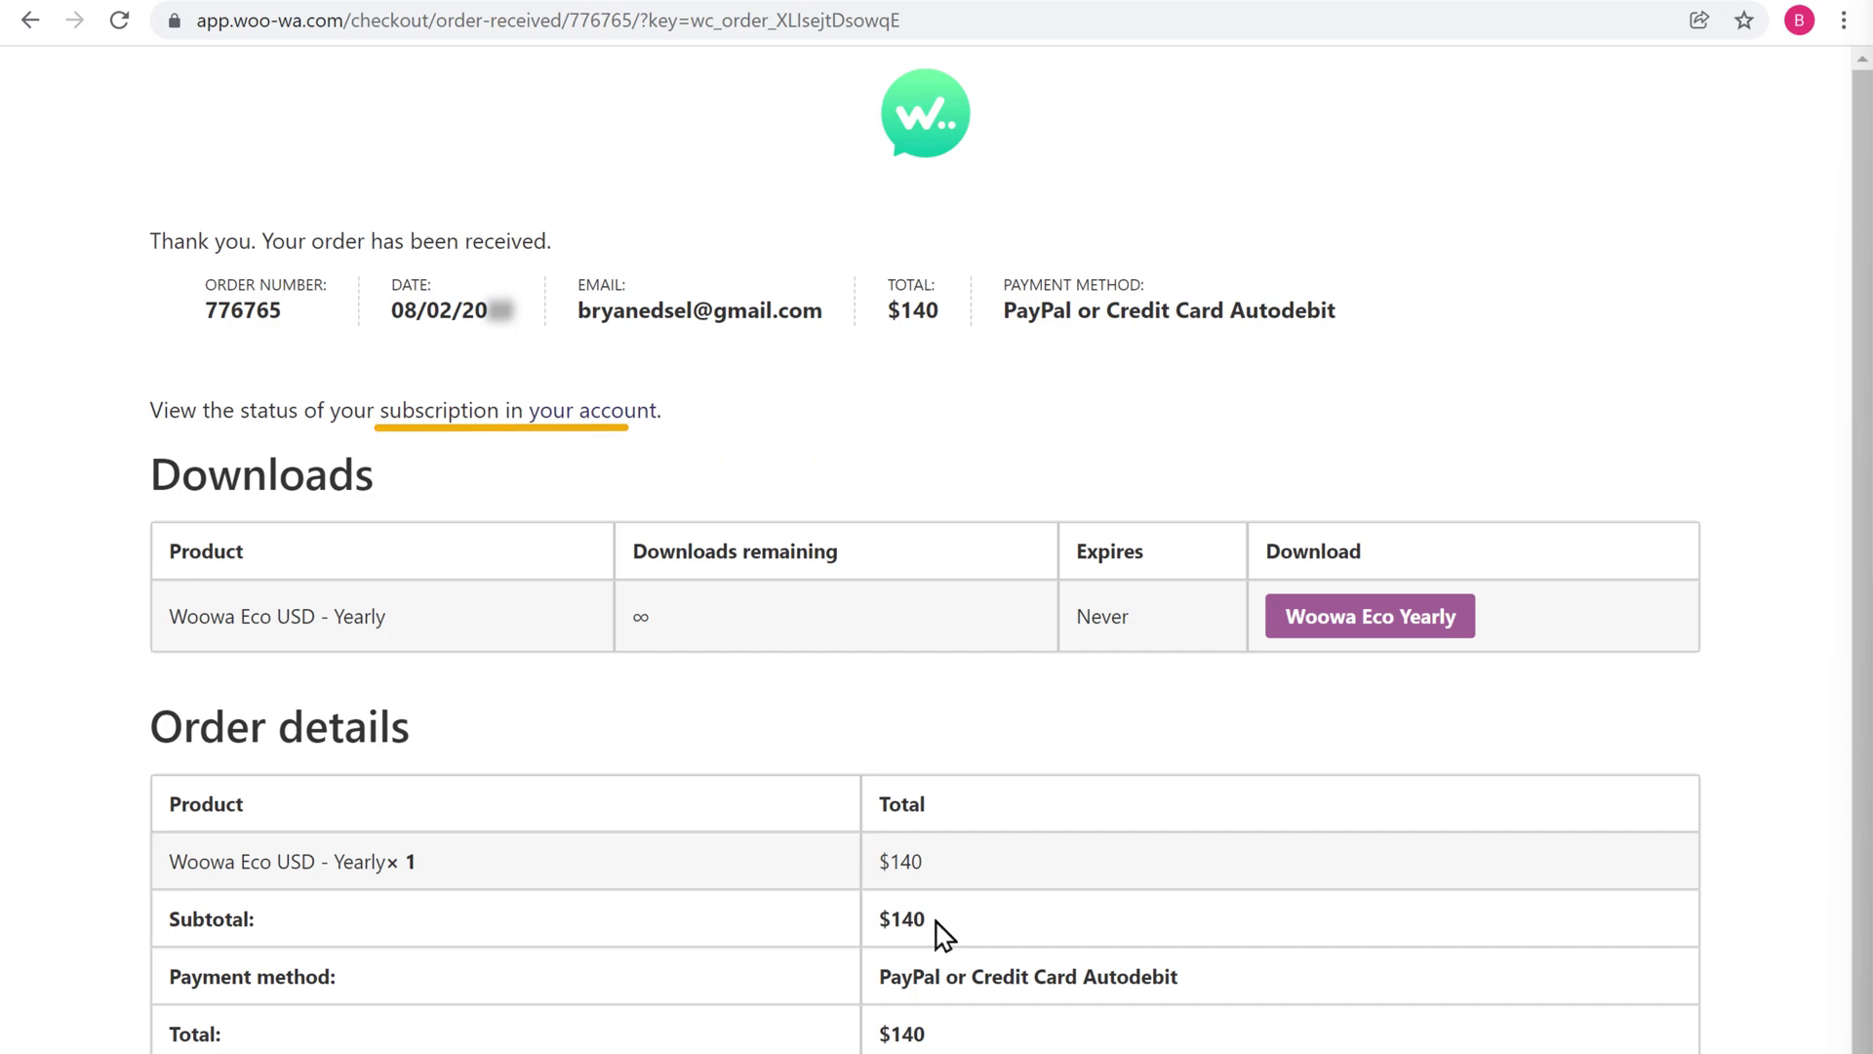
Step: Open the subscription in the Woowa account and download the Woowa 0.5.3 WordPress plugin zip
left_click(585, 415)
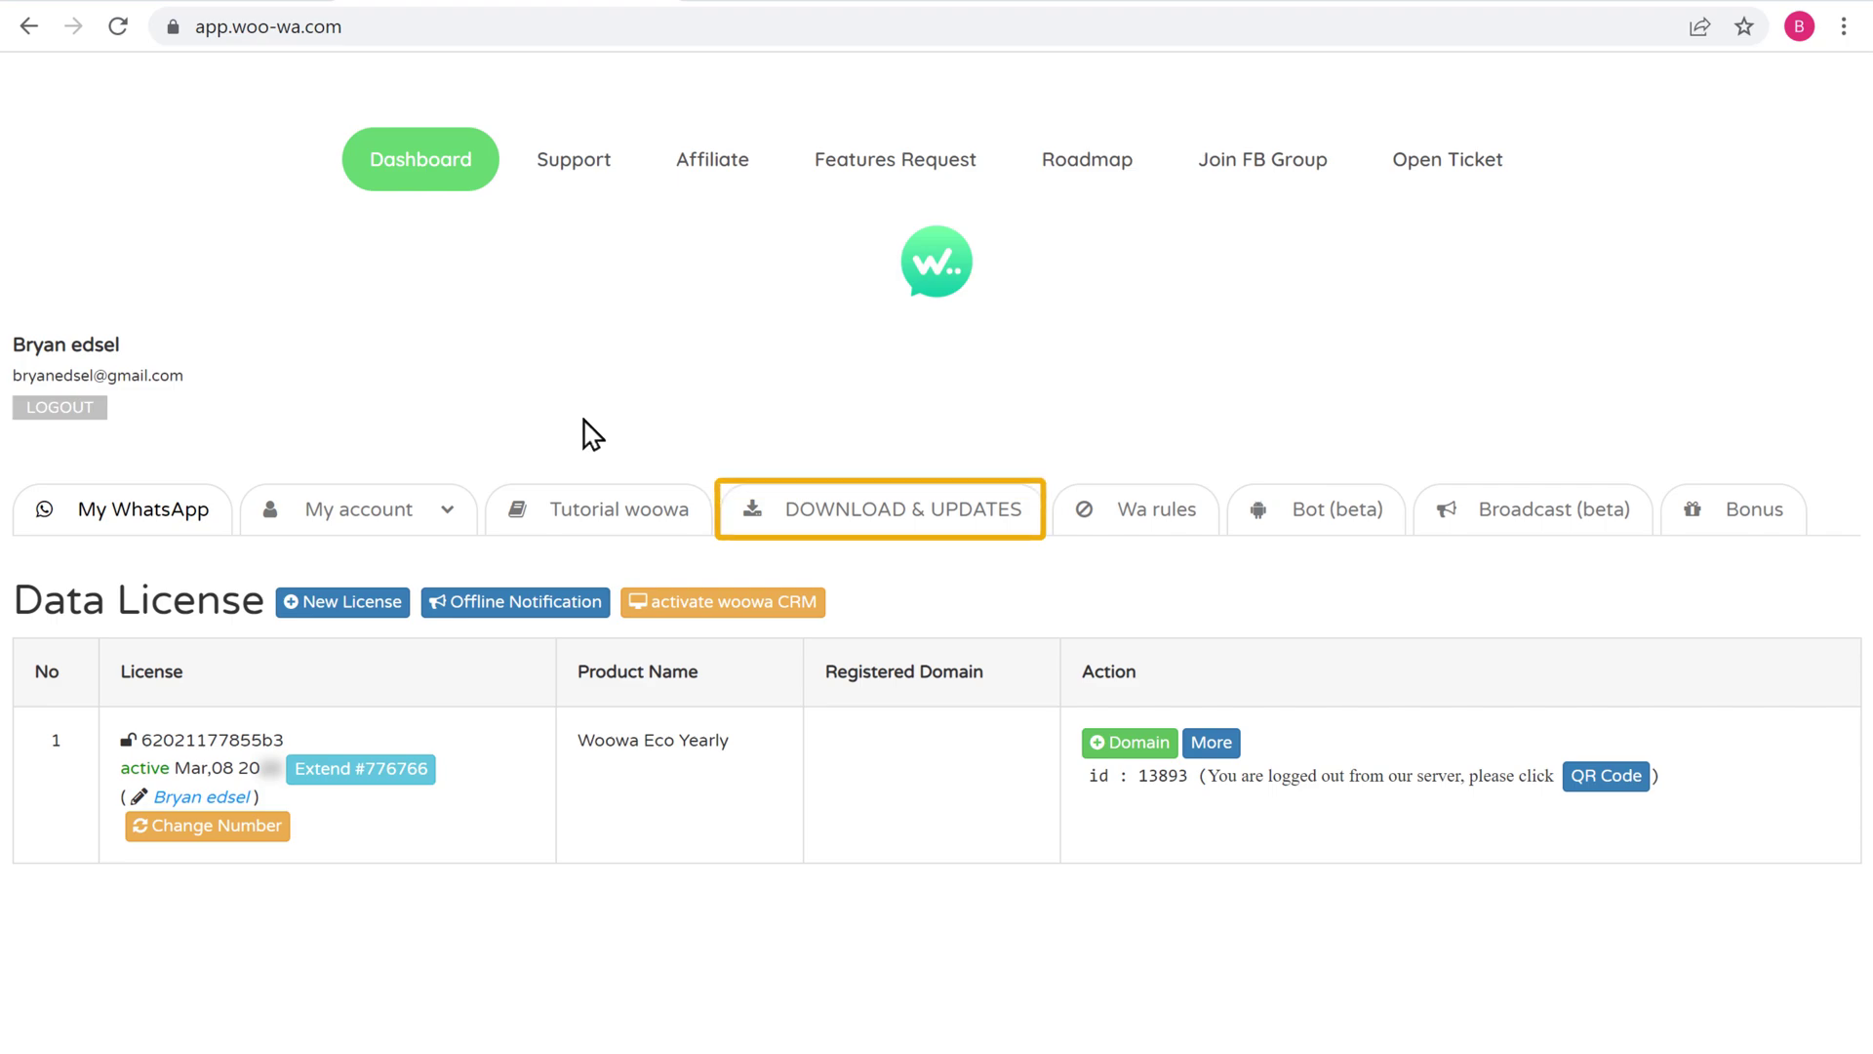
left_click(918, 523)
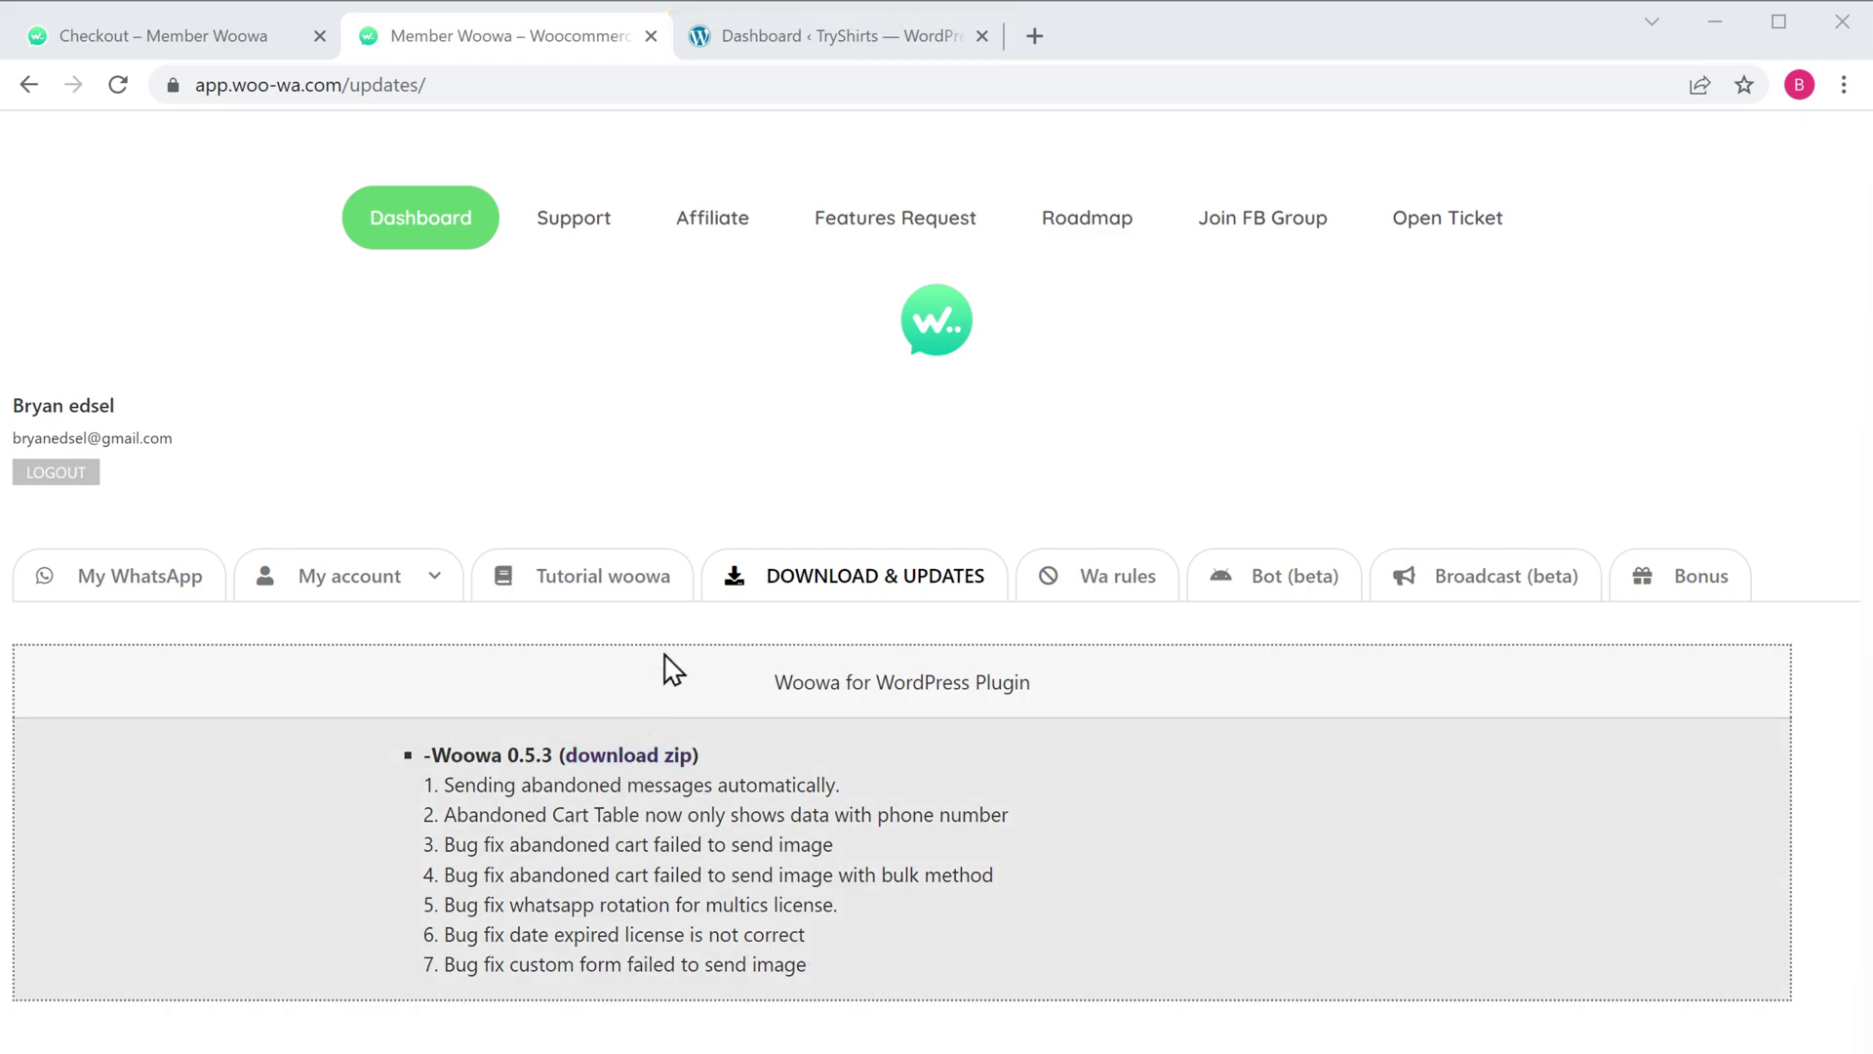
Step: Switch to the TryShirts WordPress dashboard, then upload, install and activate the plugin from woowap0.5.3.zip
left_click(852, 49)
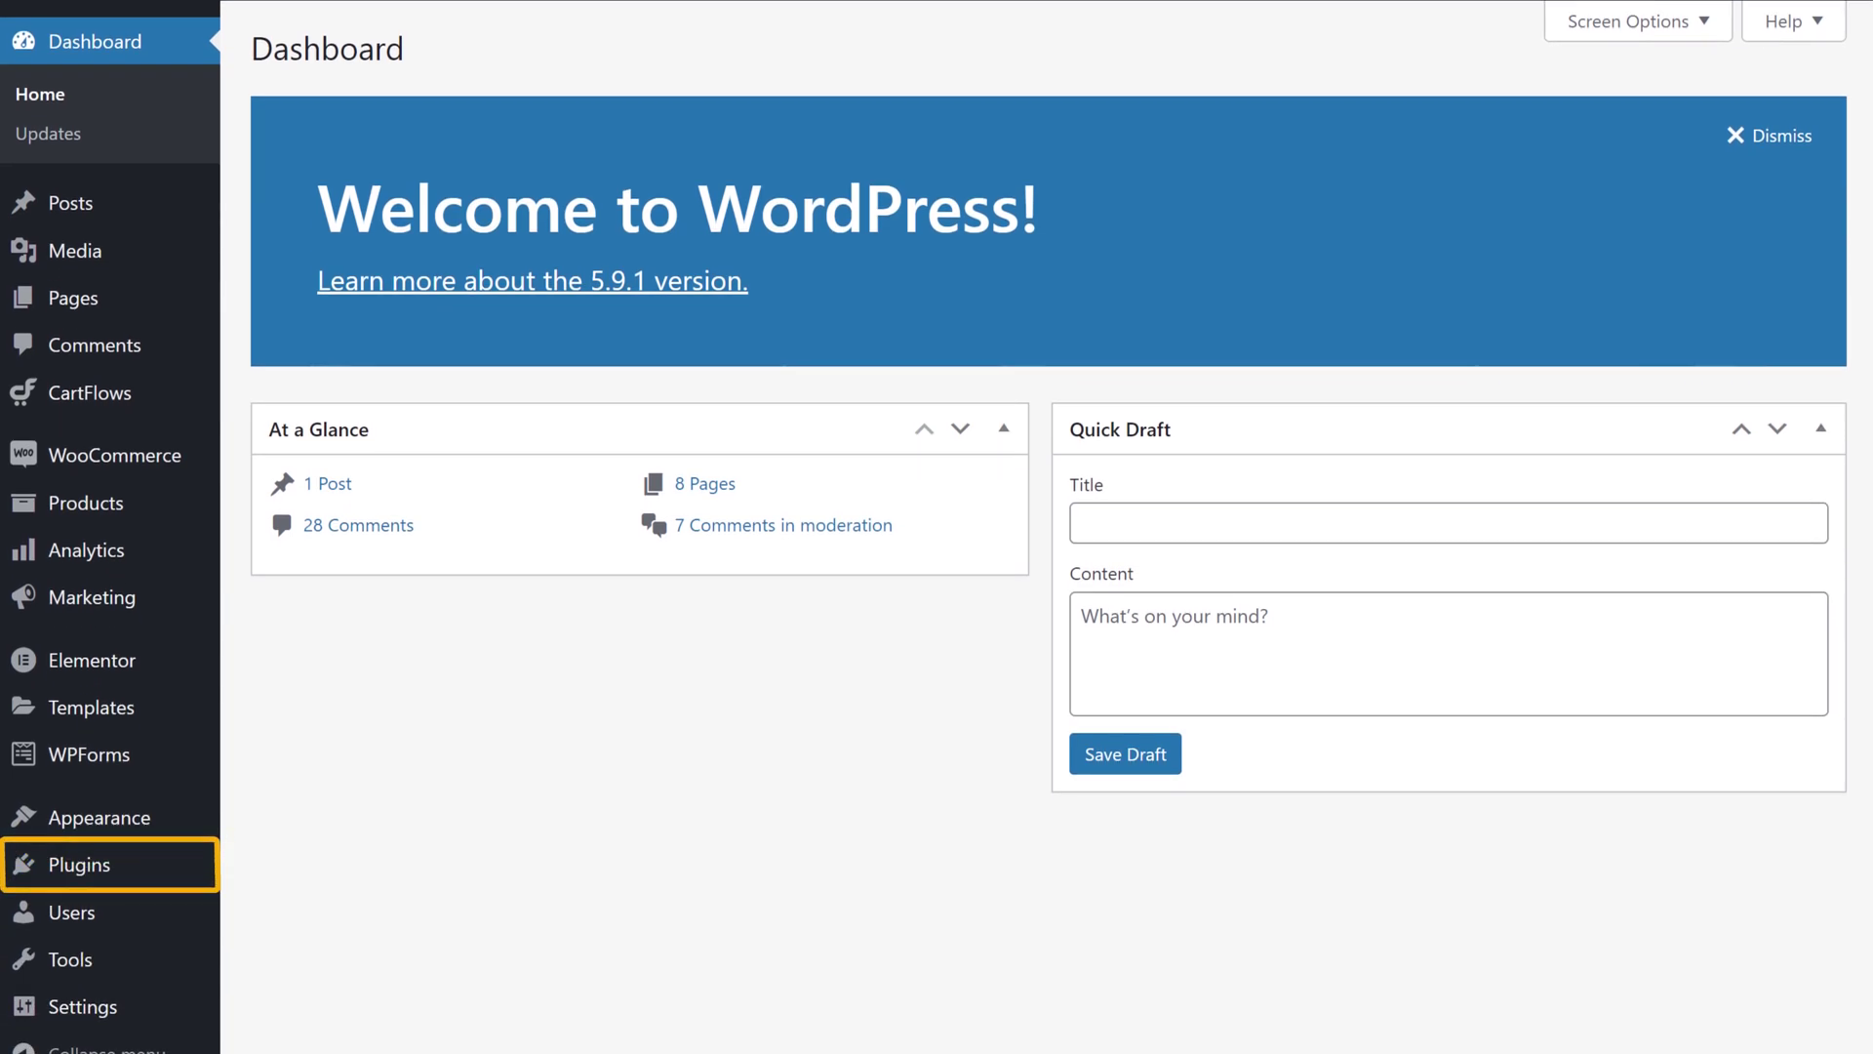
mouse_move(80, 876)
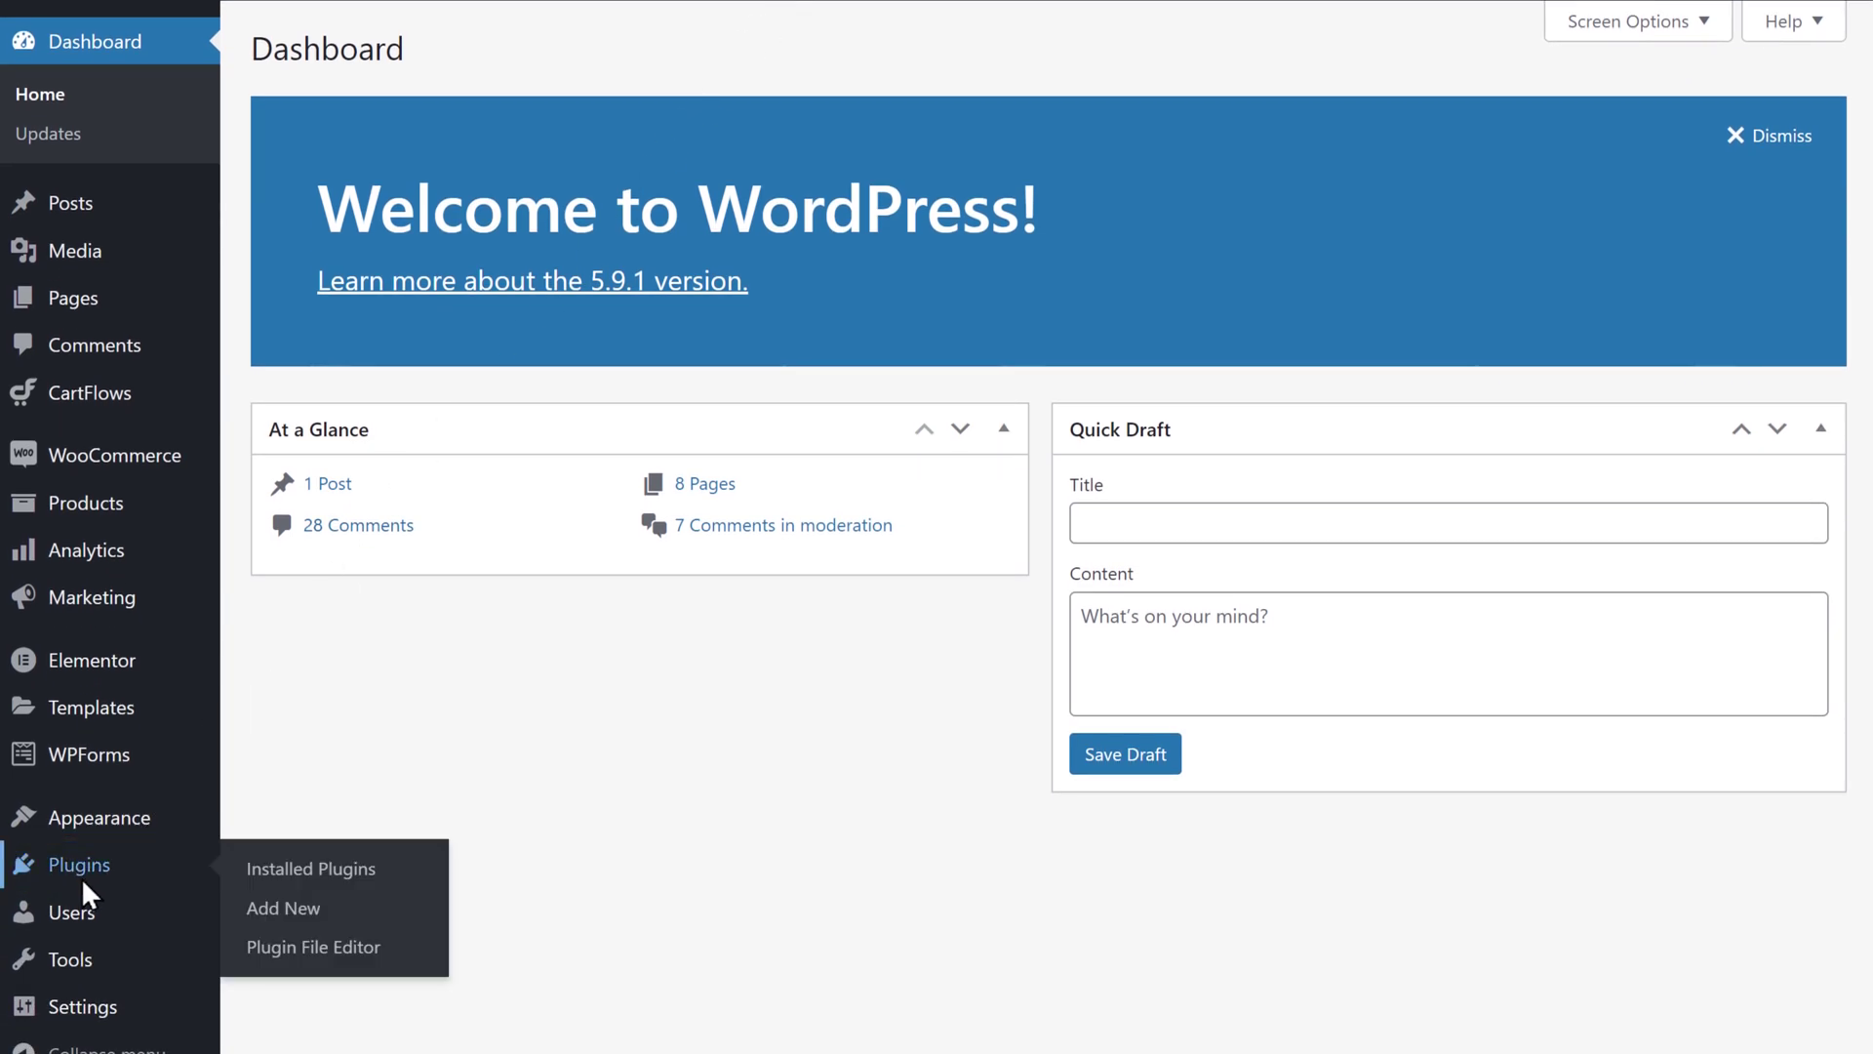
left_click(280, 915)
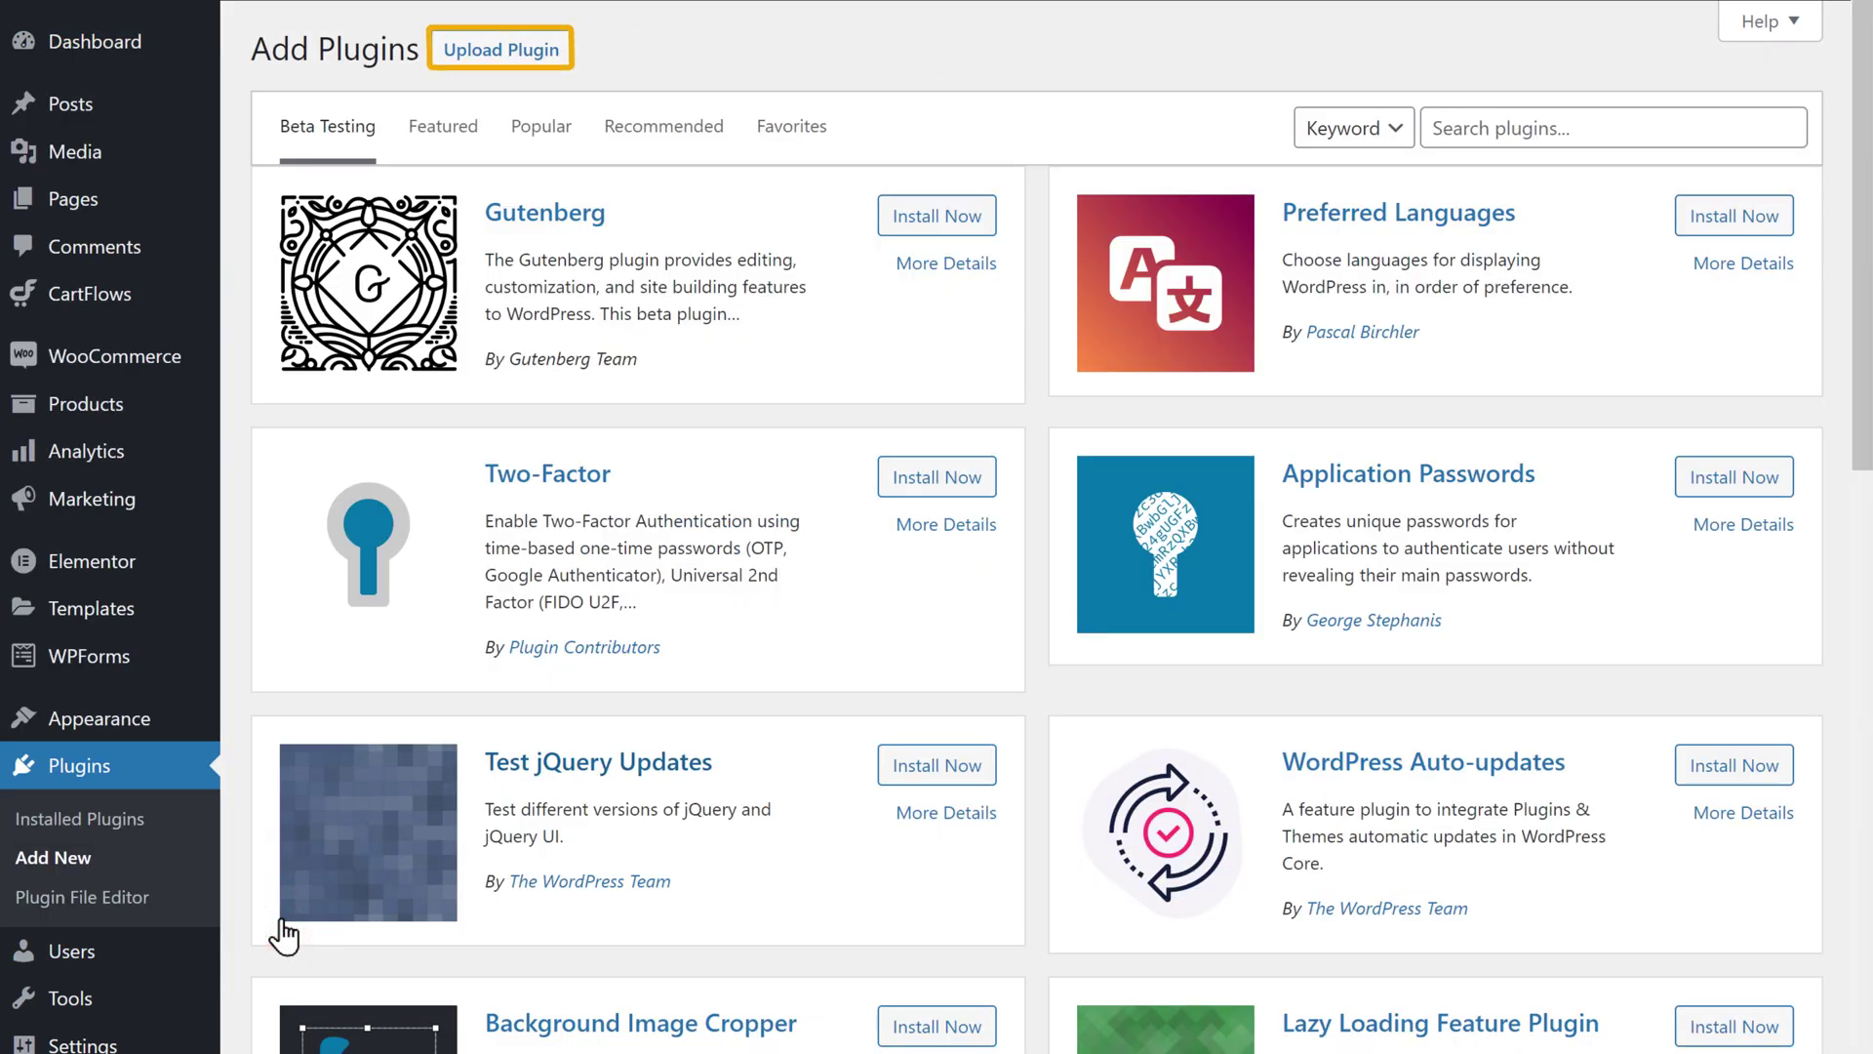
left_click(504, 61)
scroll(504, 73, "down", 2)
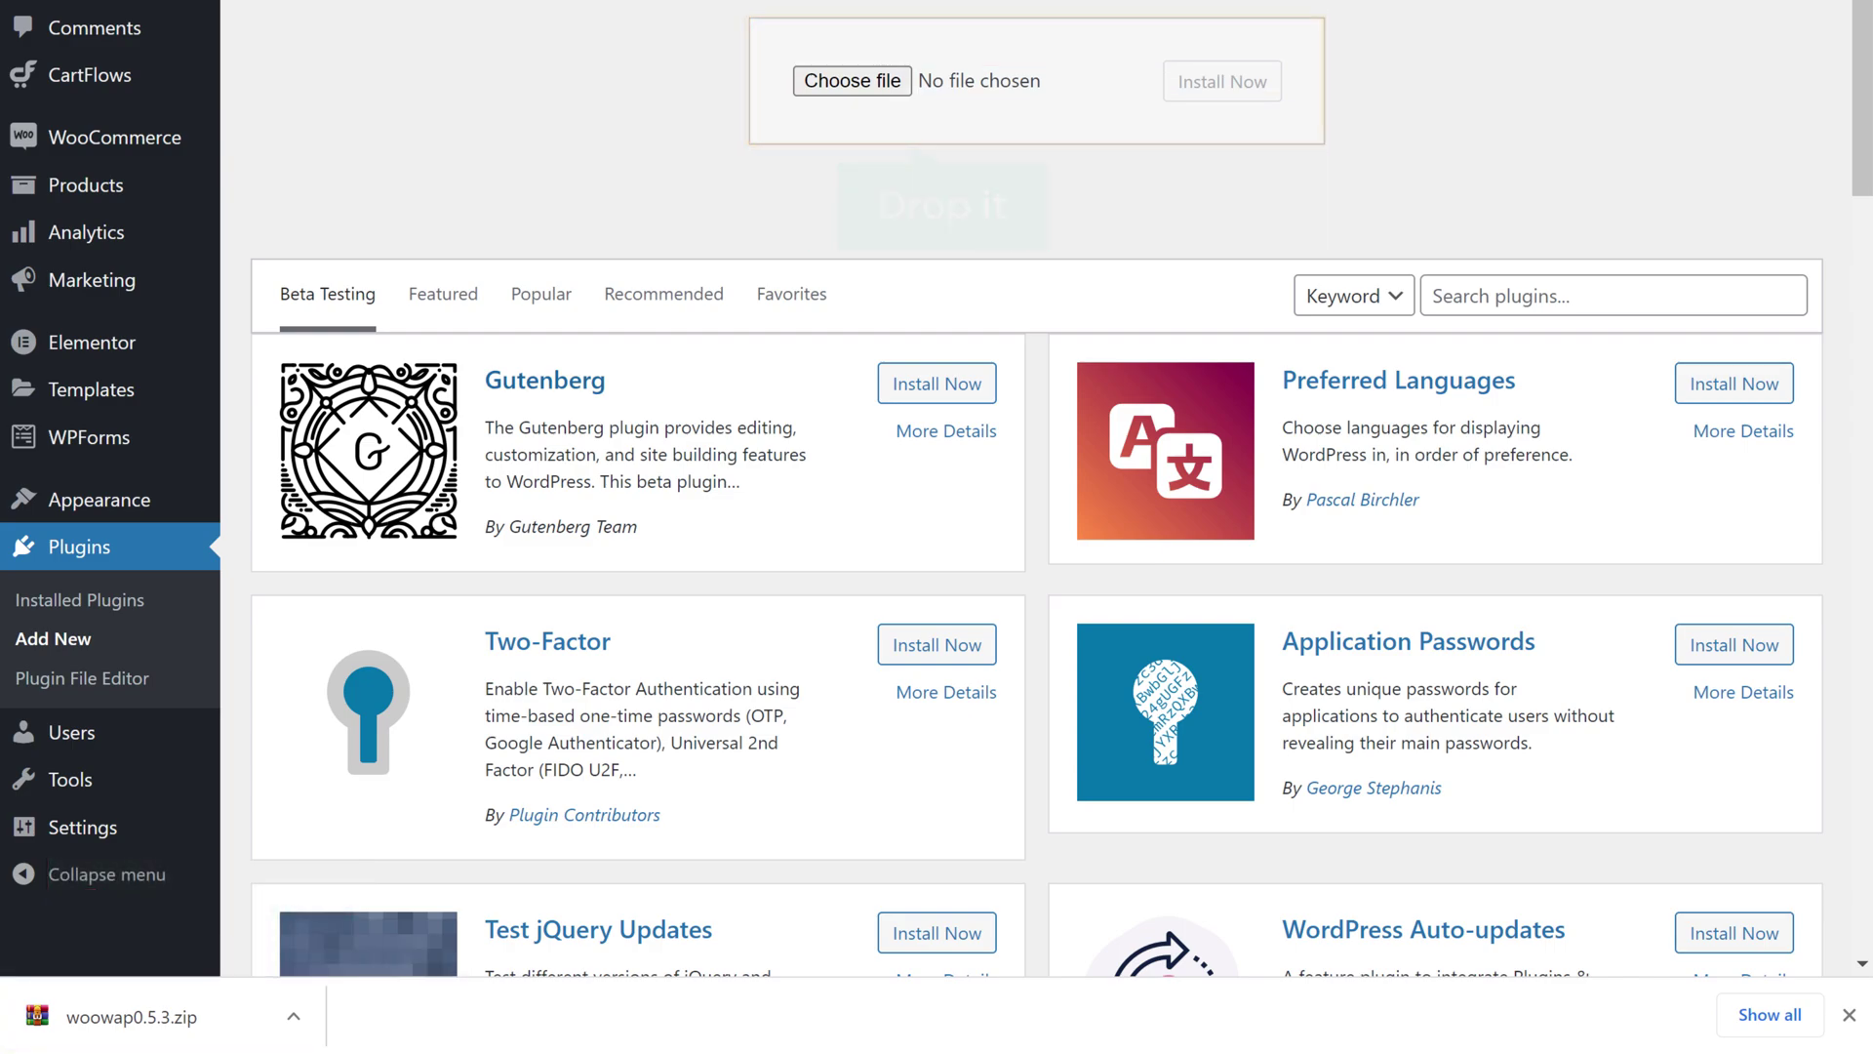
left_click_drag(209, 1012, 861, 138)
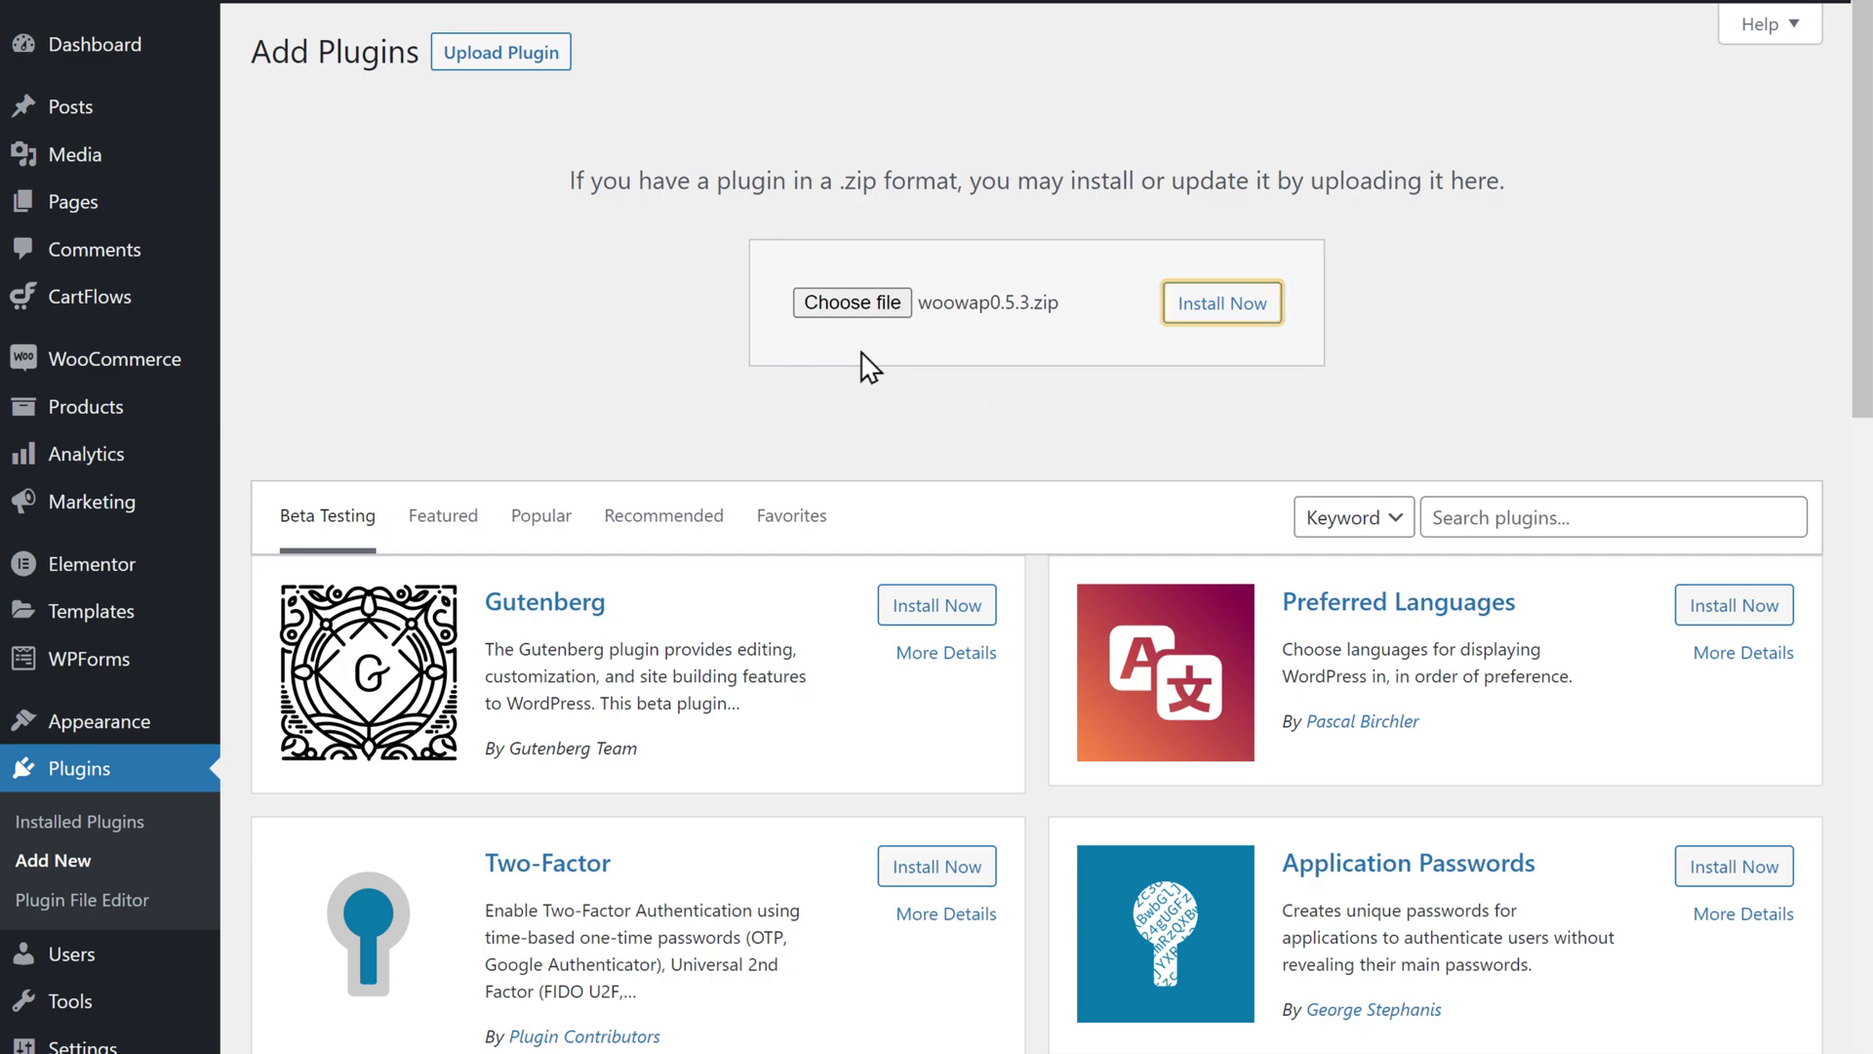
left_click(1226, 310)
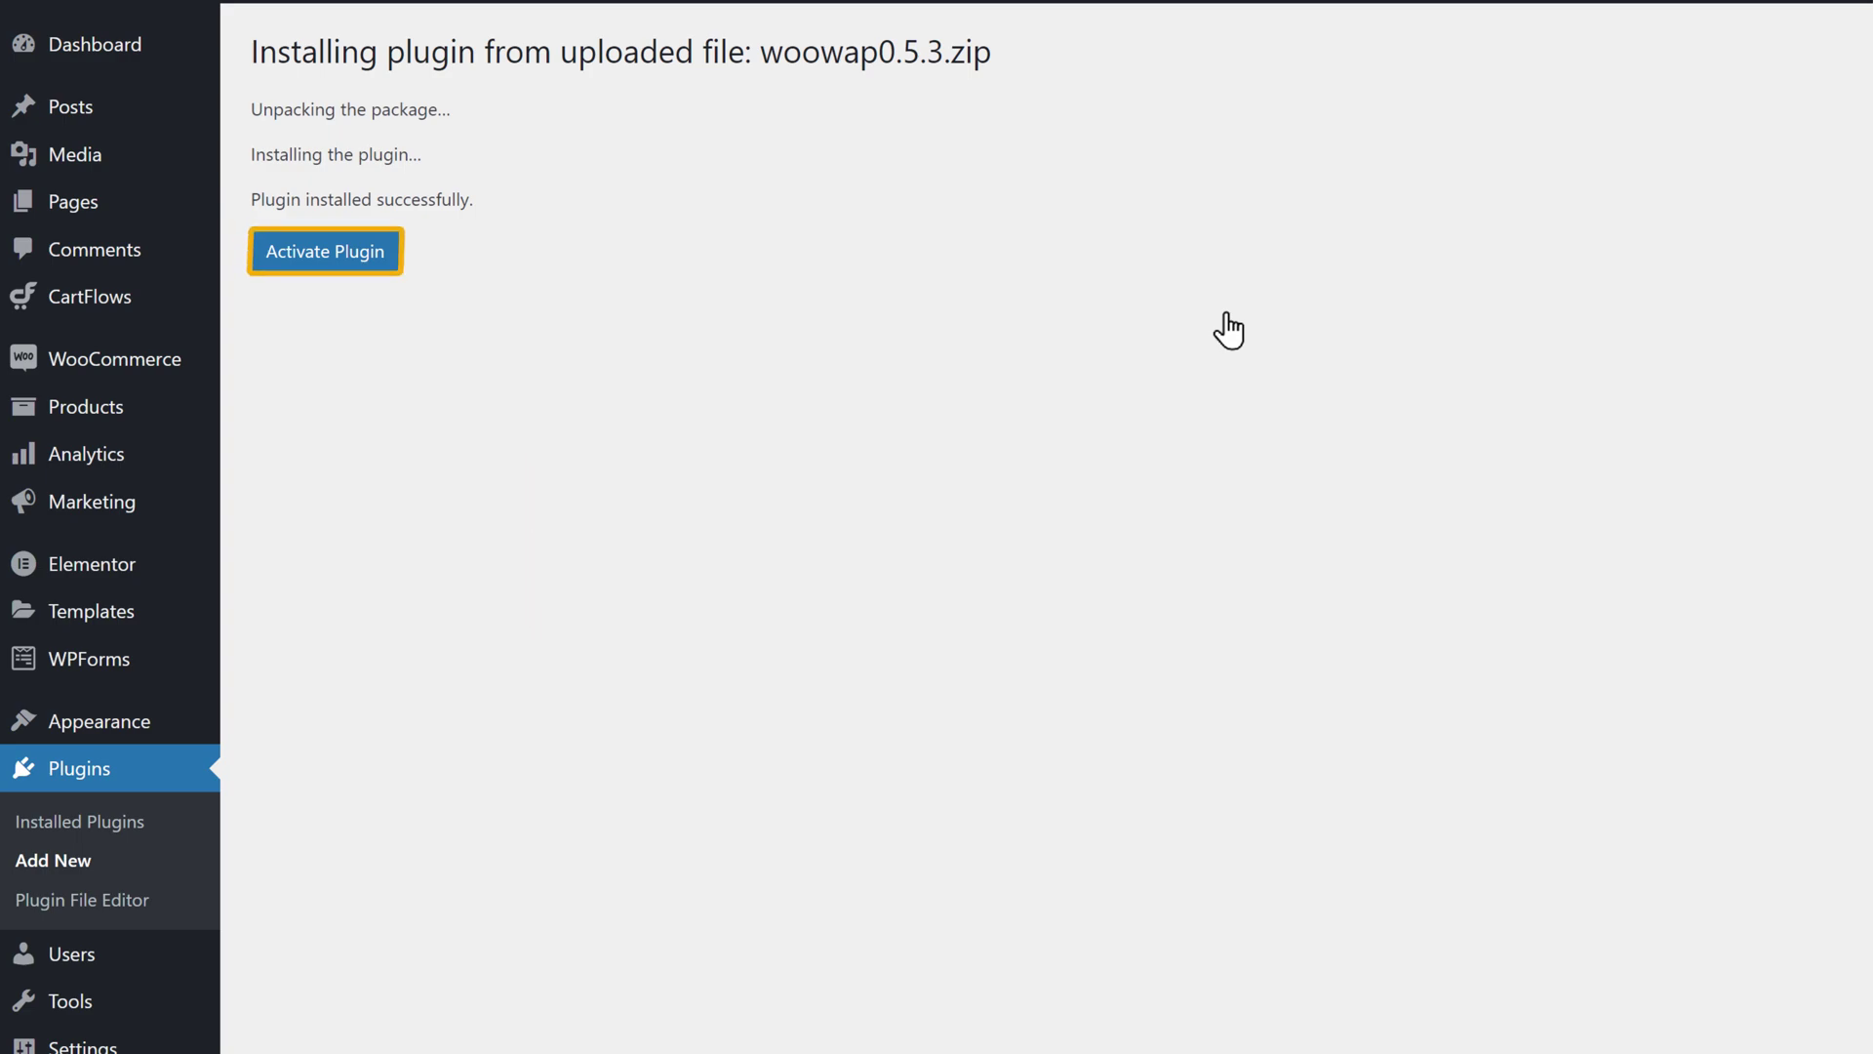
left_click(323, 262)
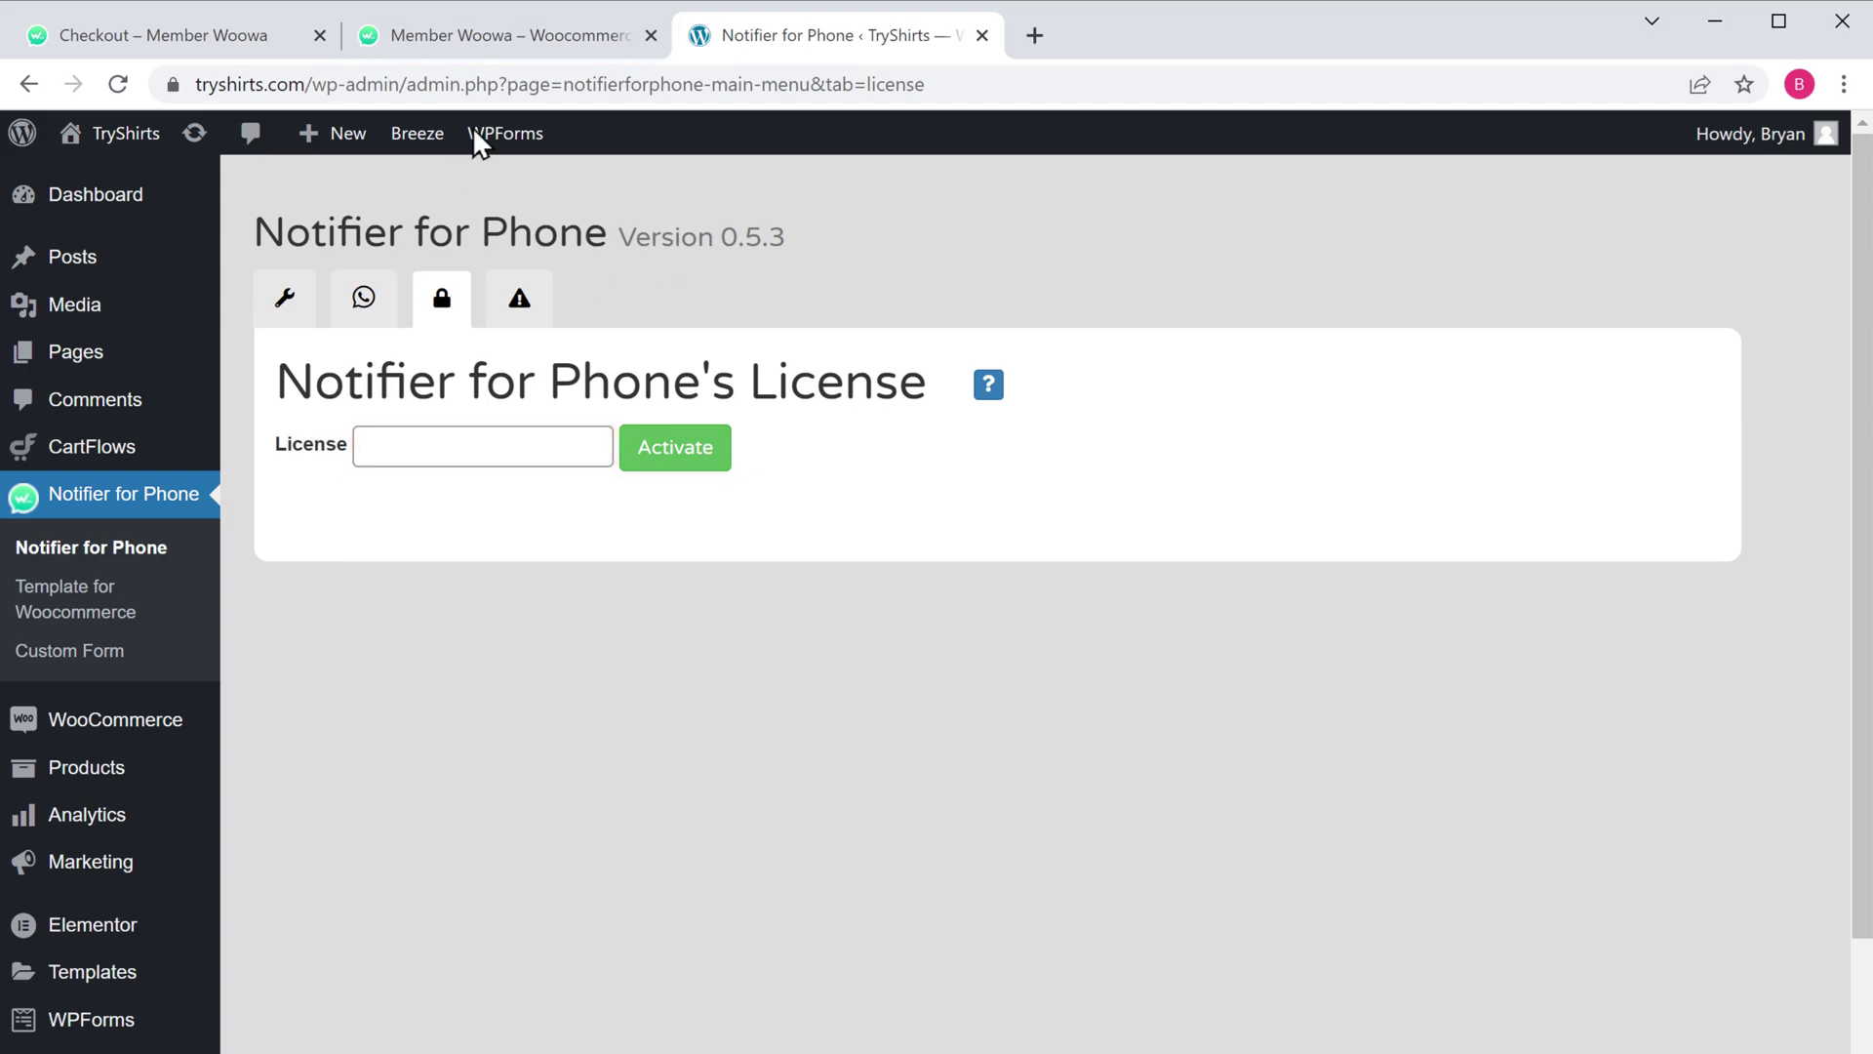
Step: Switch to the Woowa member account and copy the licence key from the My WhatsApp licence table
left_click(513, 41)
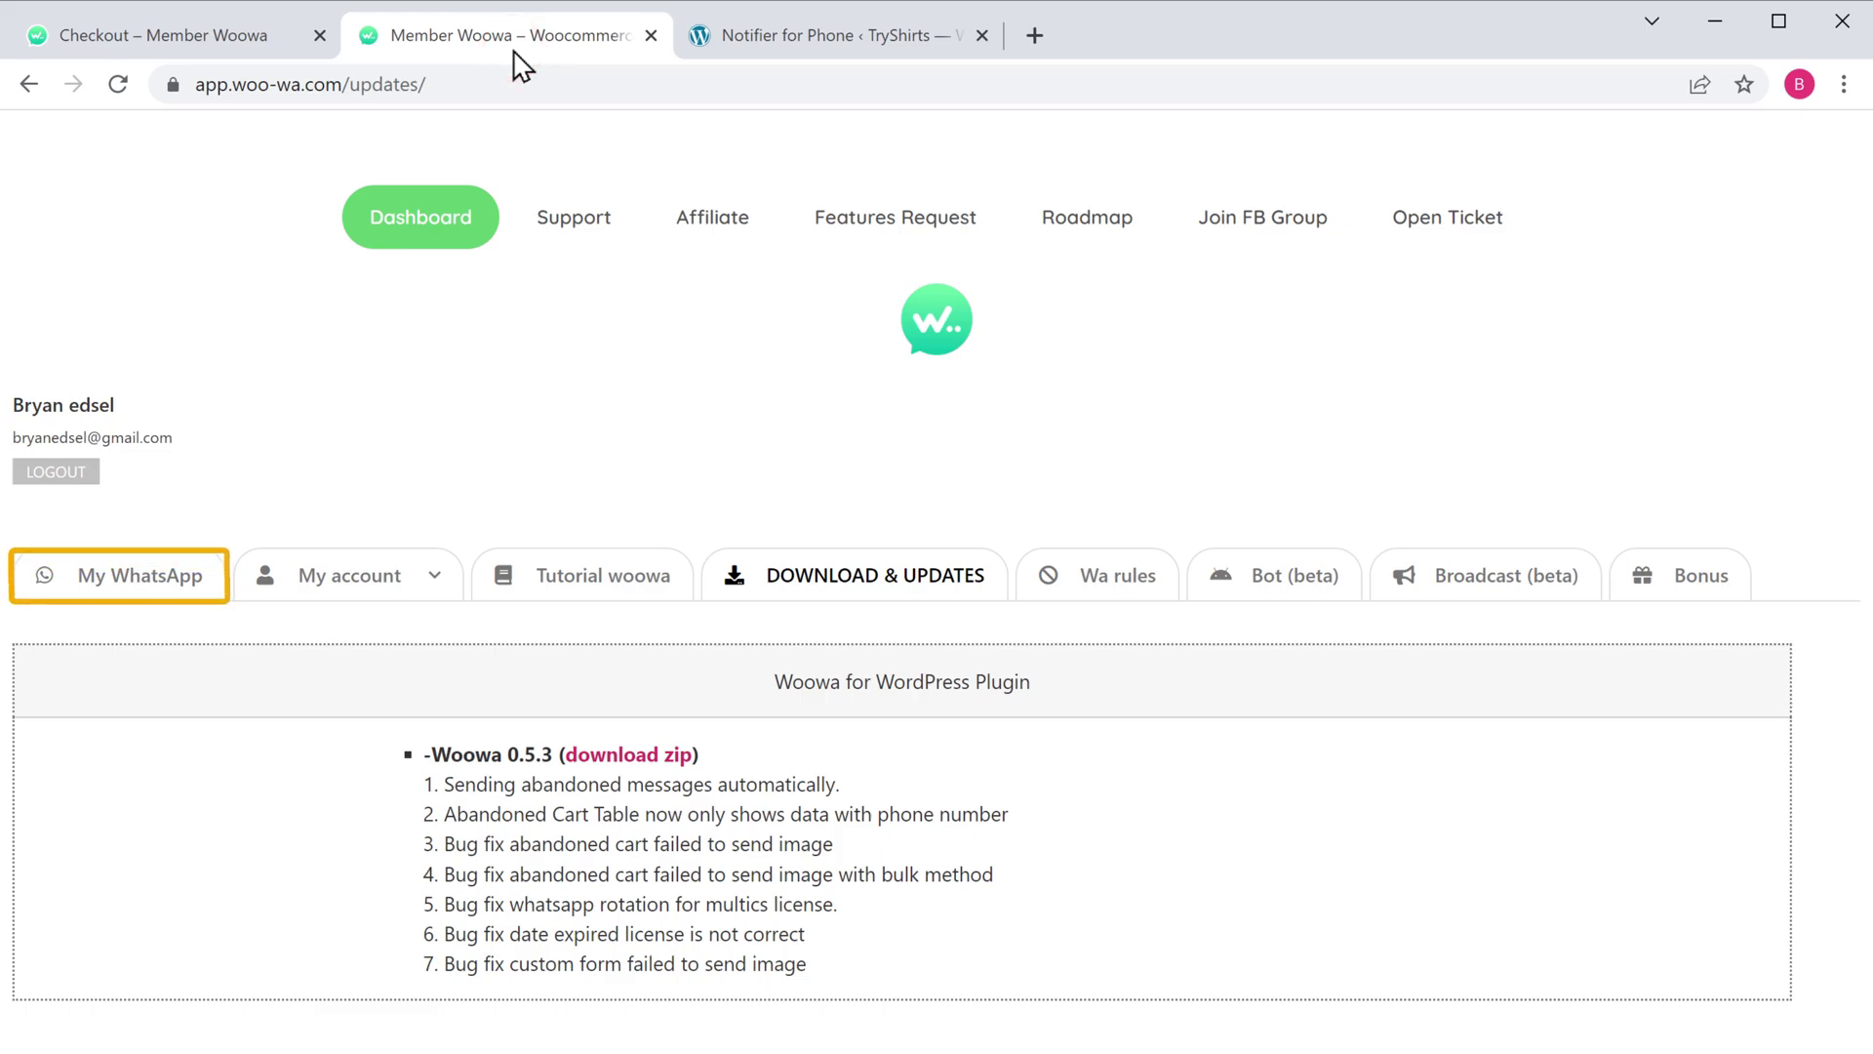
left_click(133, 589)
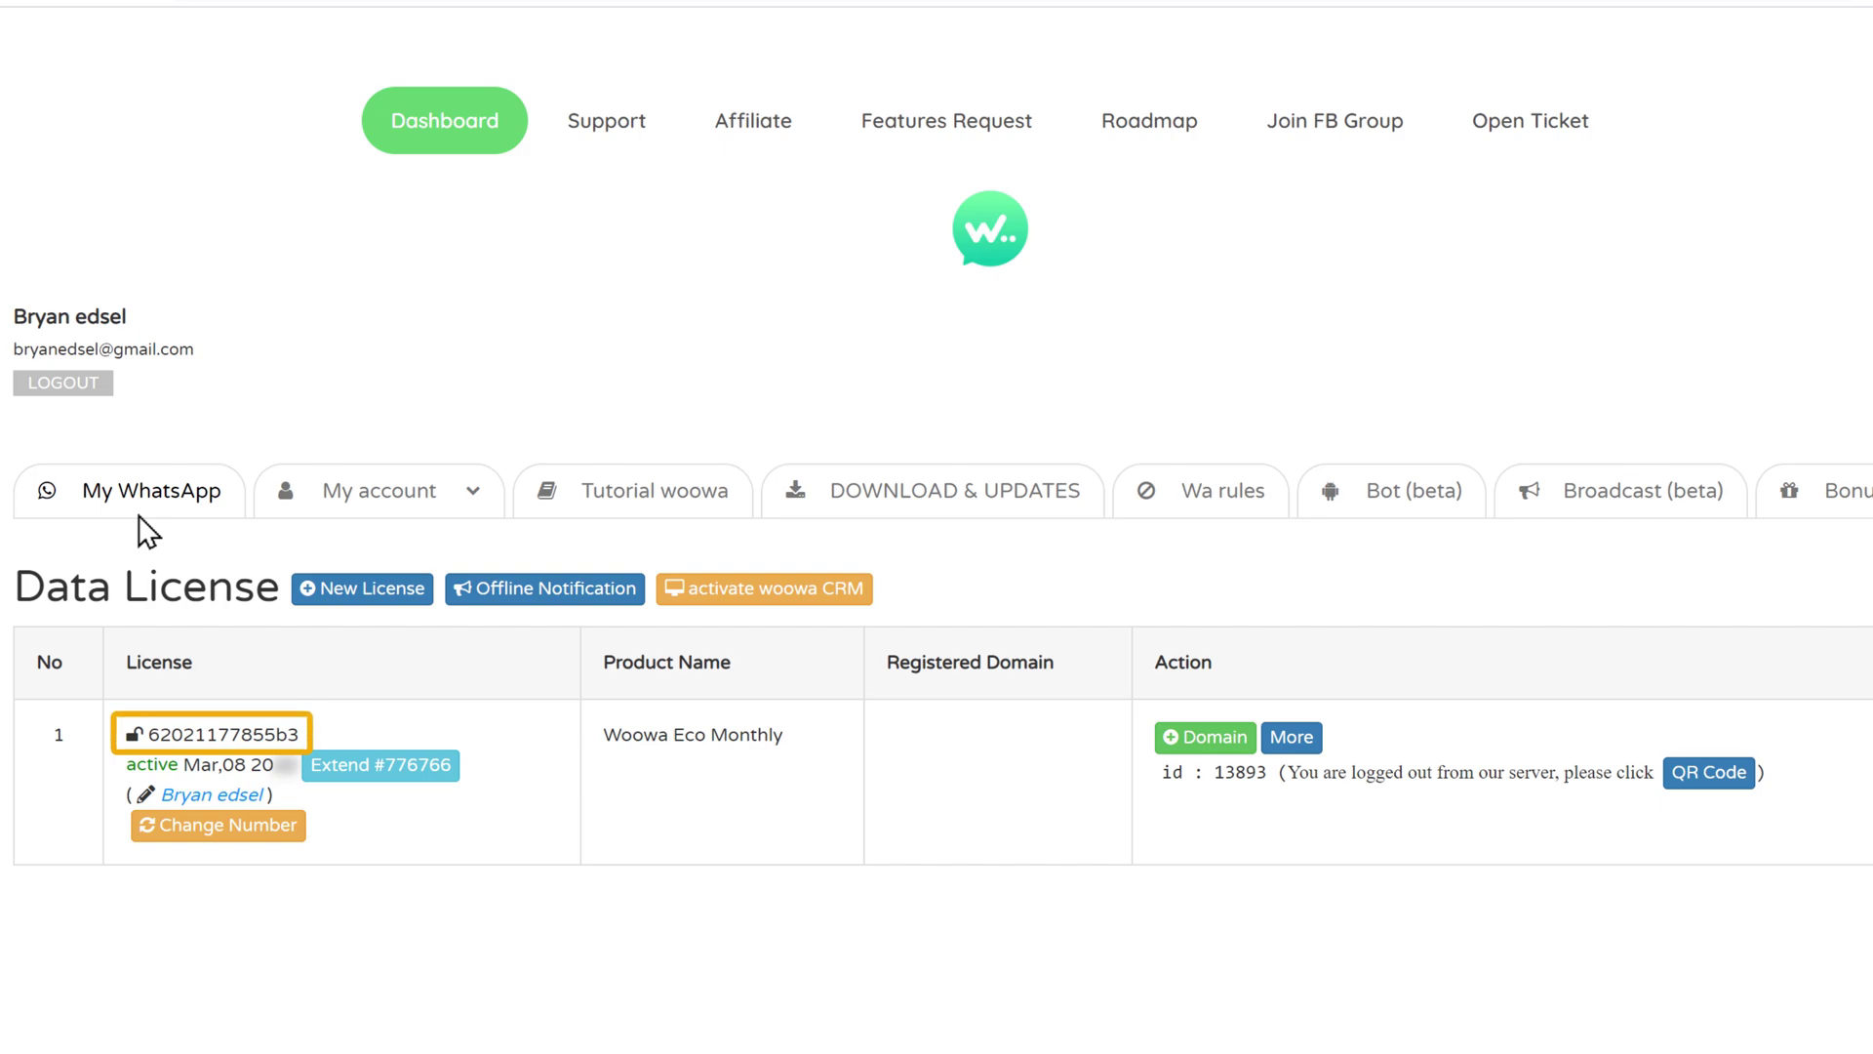
left_click_drag(147, 734, 298, 739)
right_click(300, 742)
left_click(382, 770)
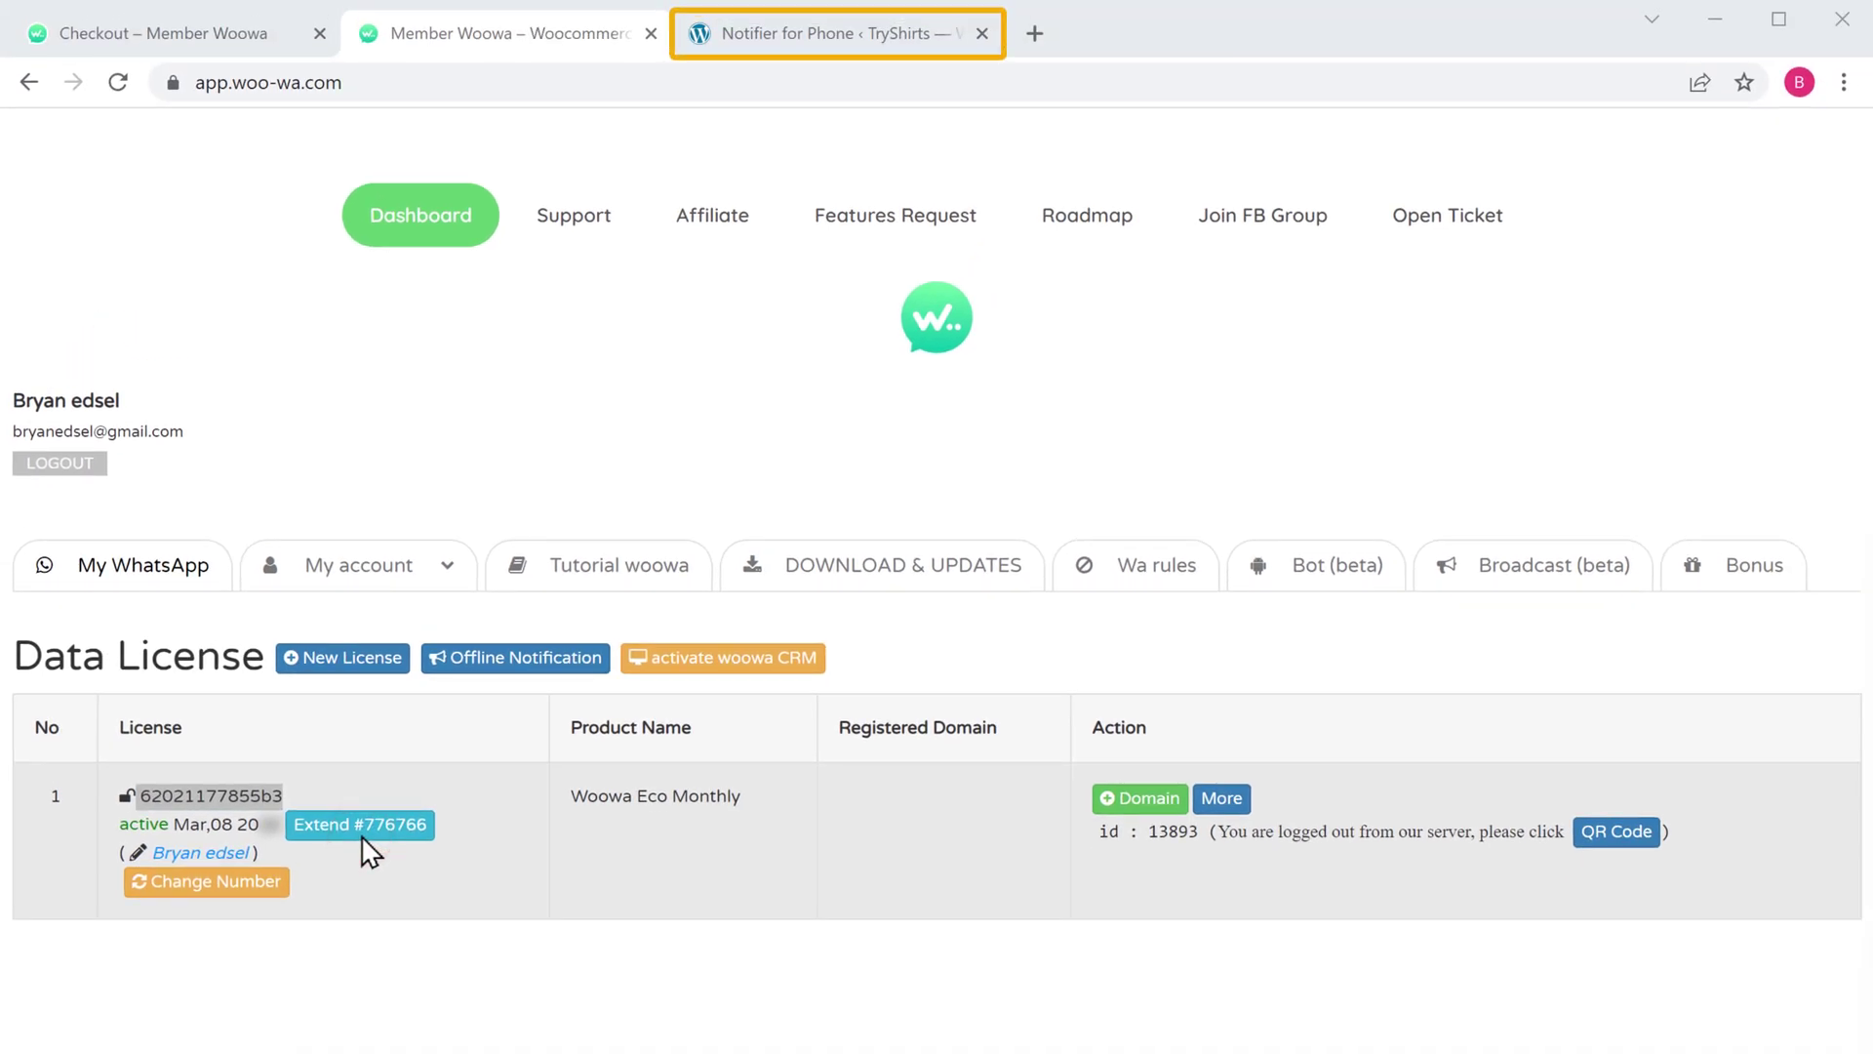
Step: Return to WordPress, paste the licence key into Notifier for Phone's License field and activate it
left_click(833, 46)
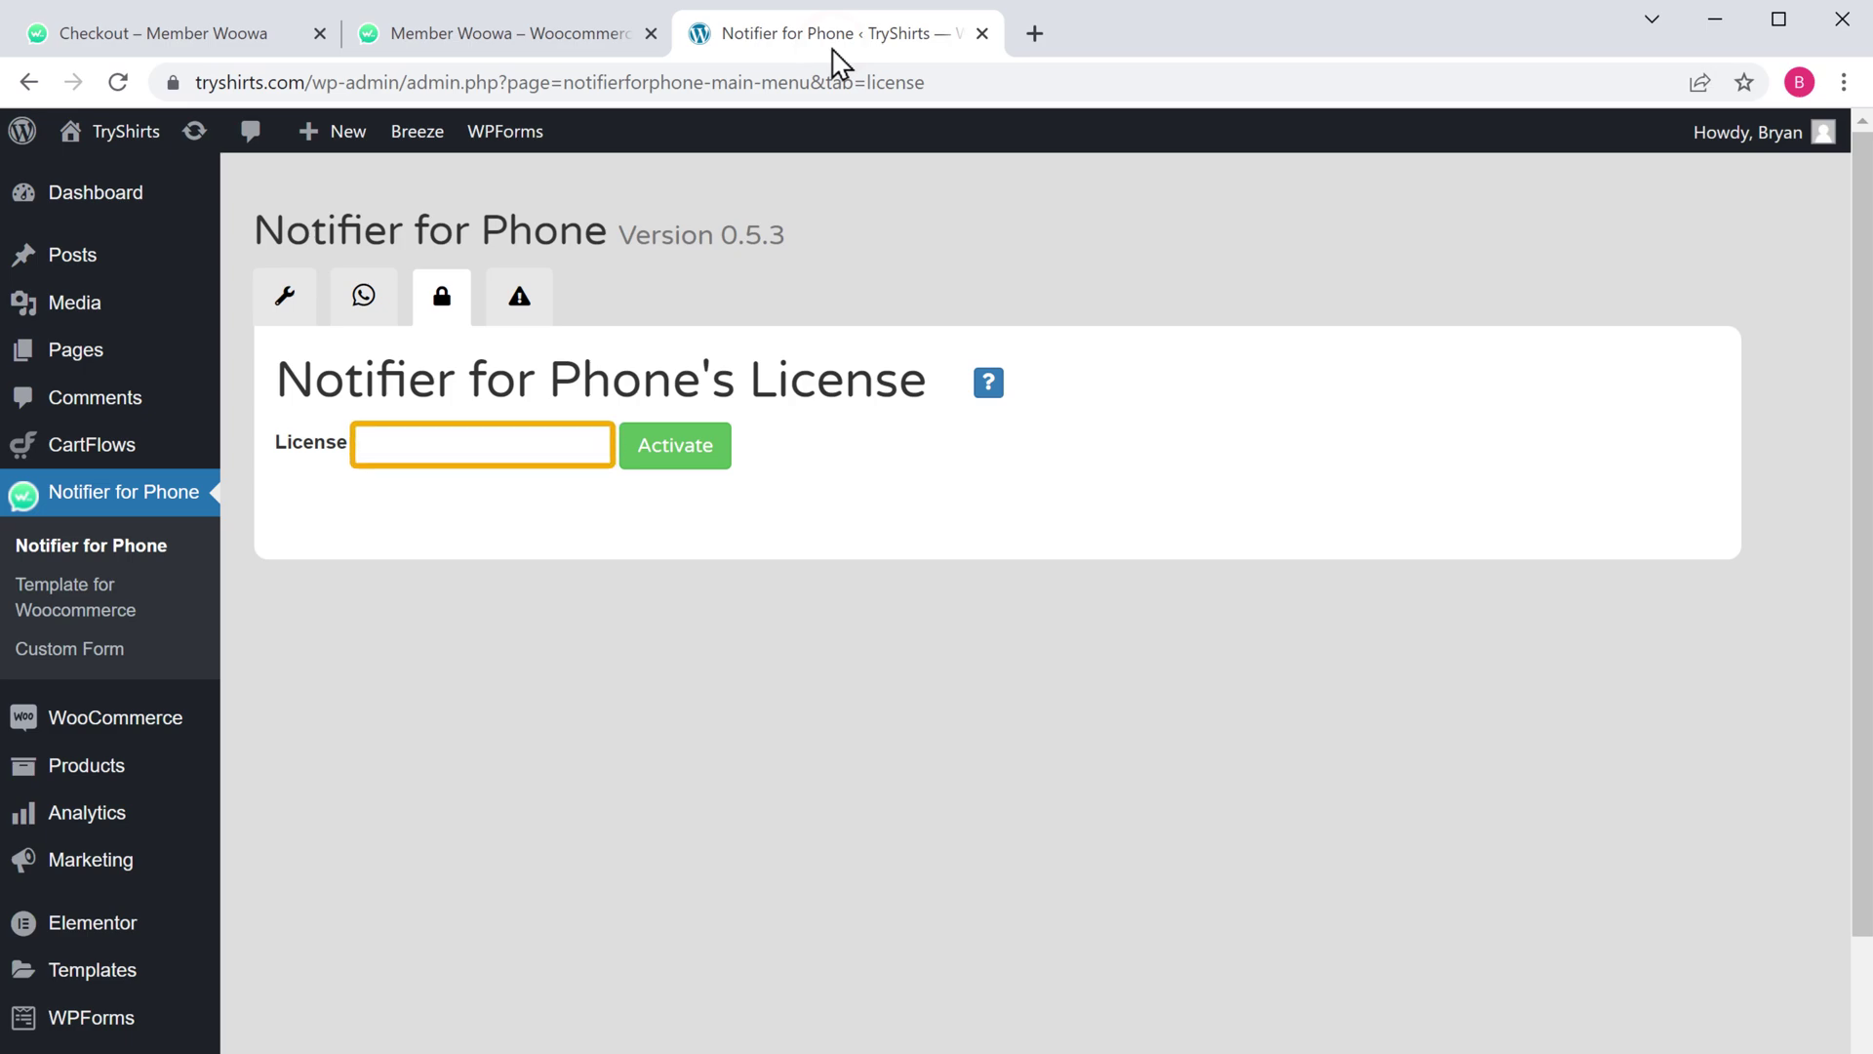
right_click(367, 445)
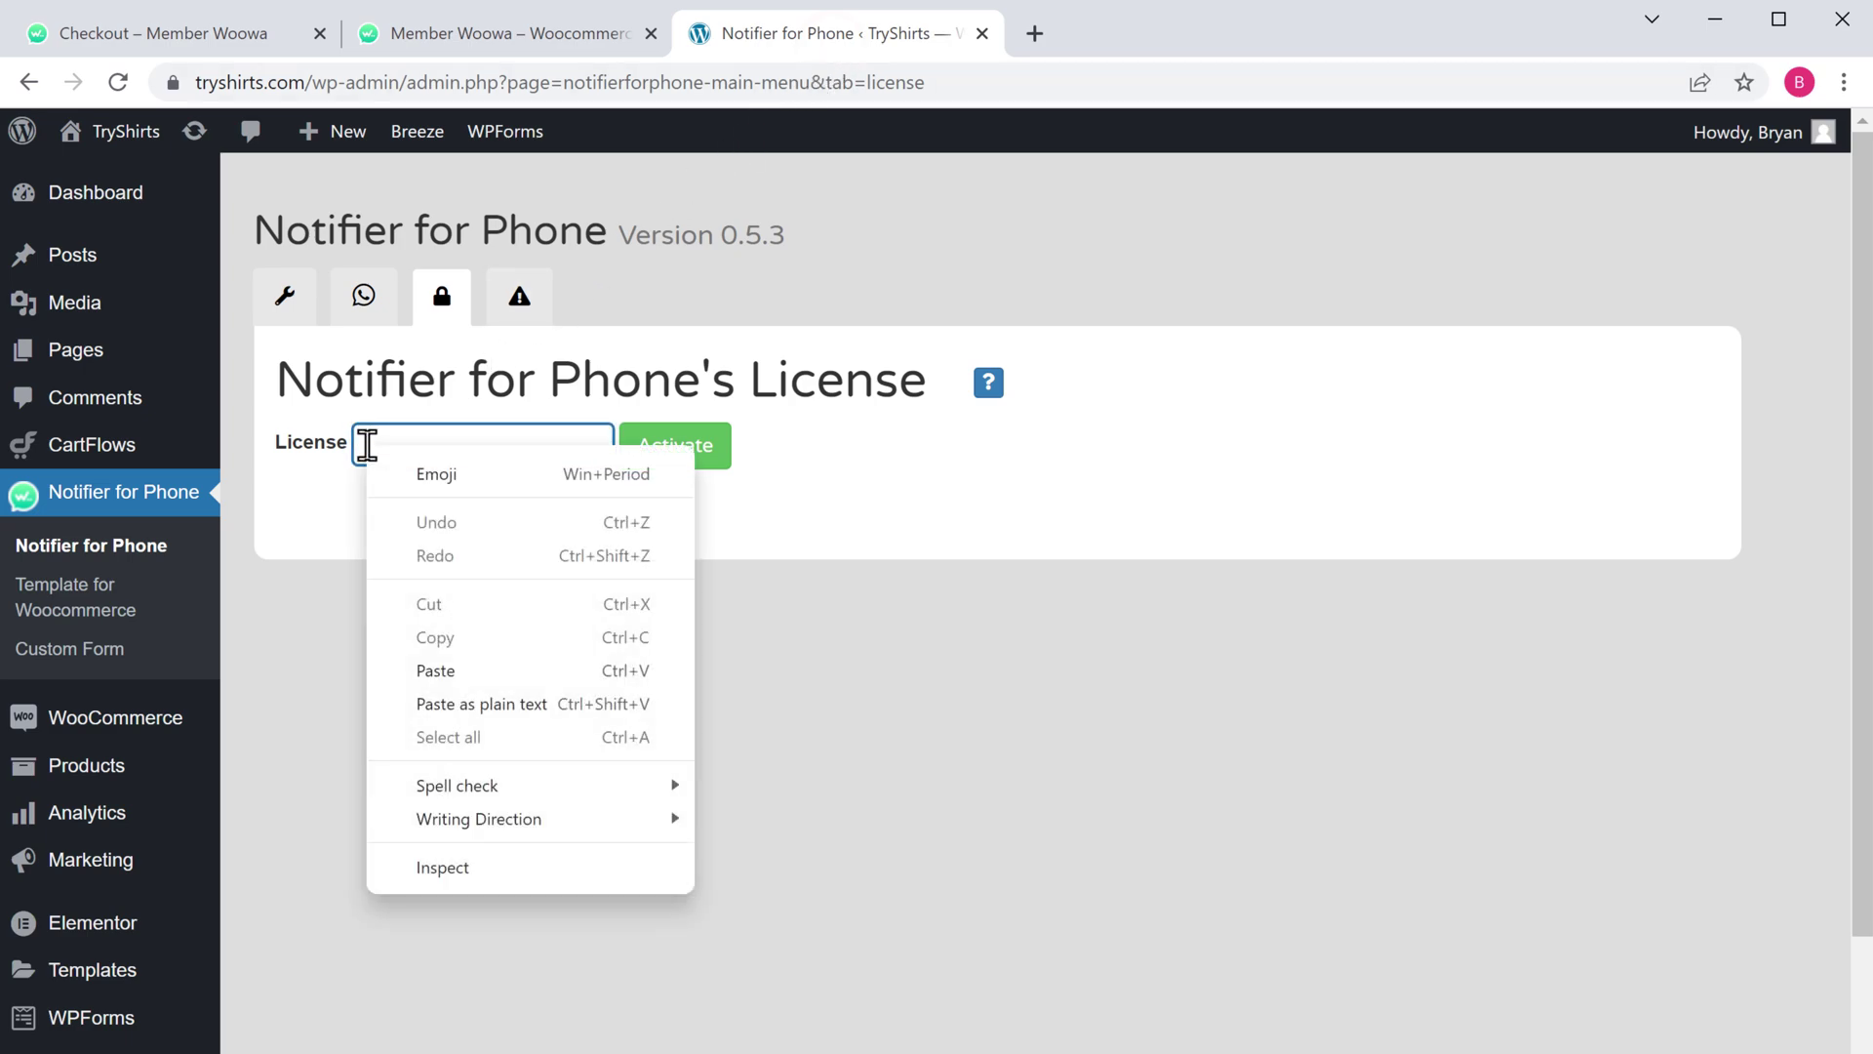
left_click(460, 673)
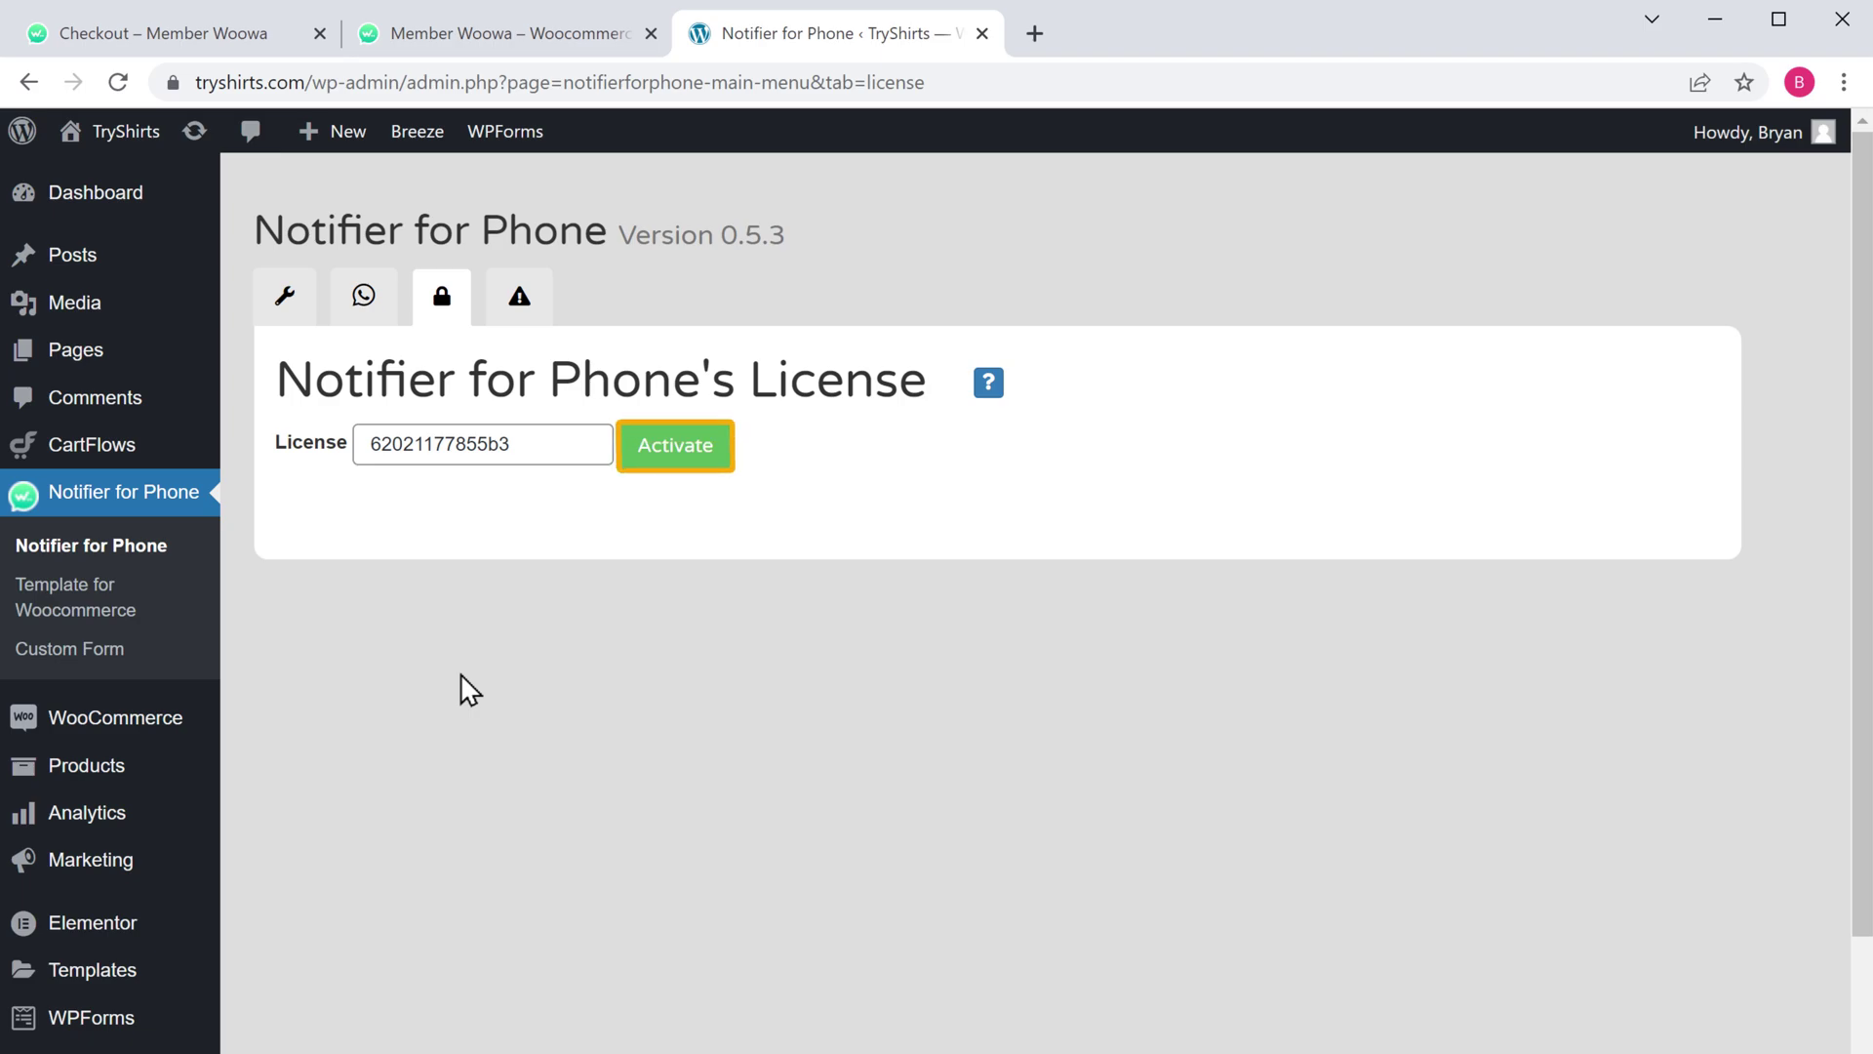
left_click(676, 455)
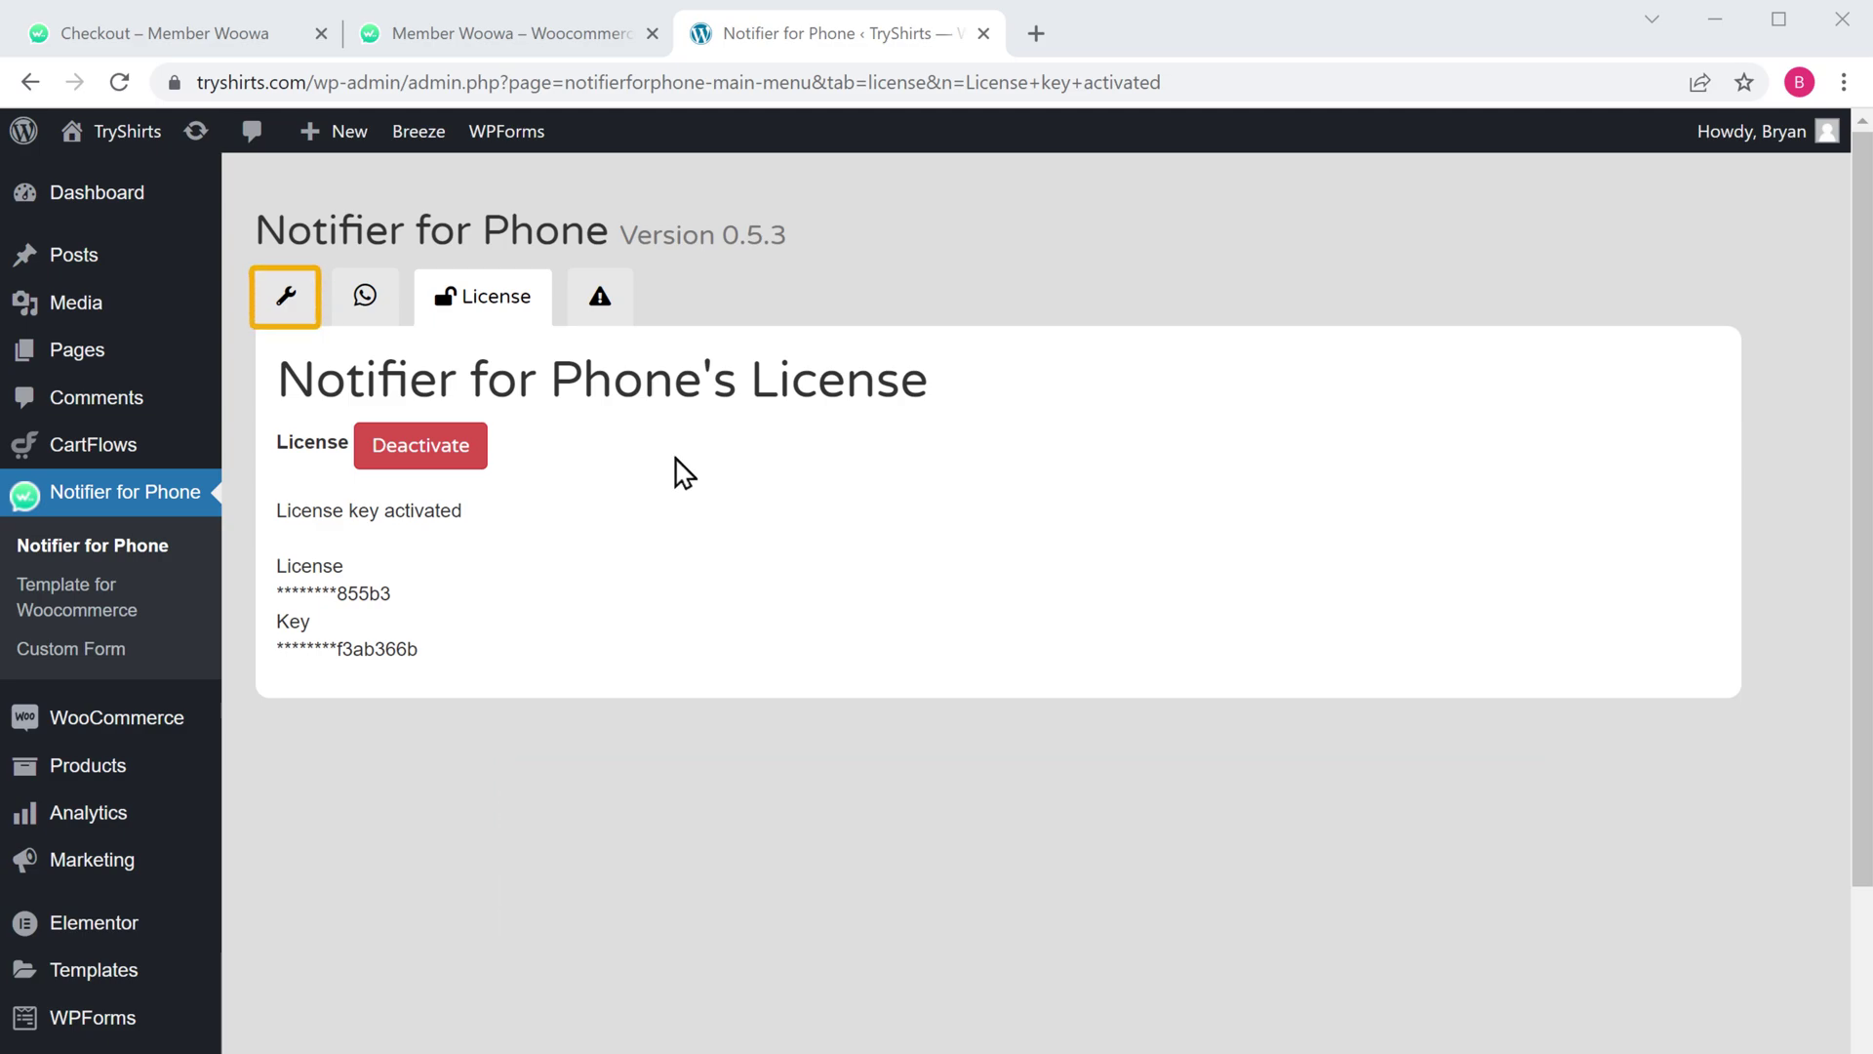
Step: Set the default phone country code to India +91 in the Notifier for Phone settings
left_click(285, 305)
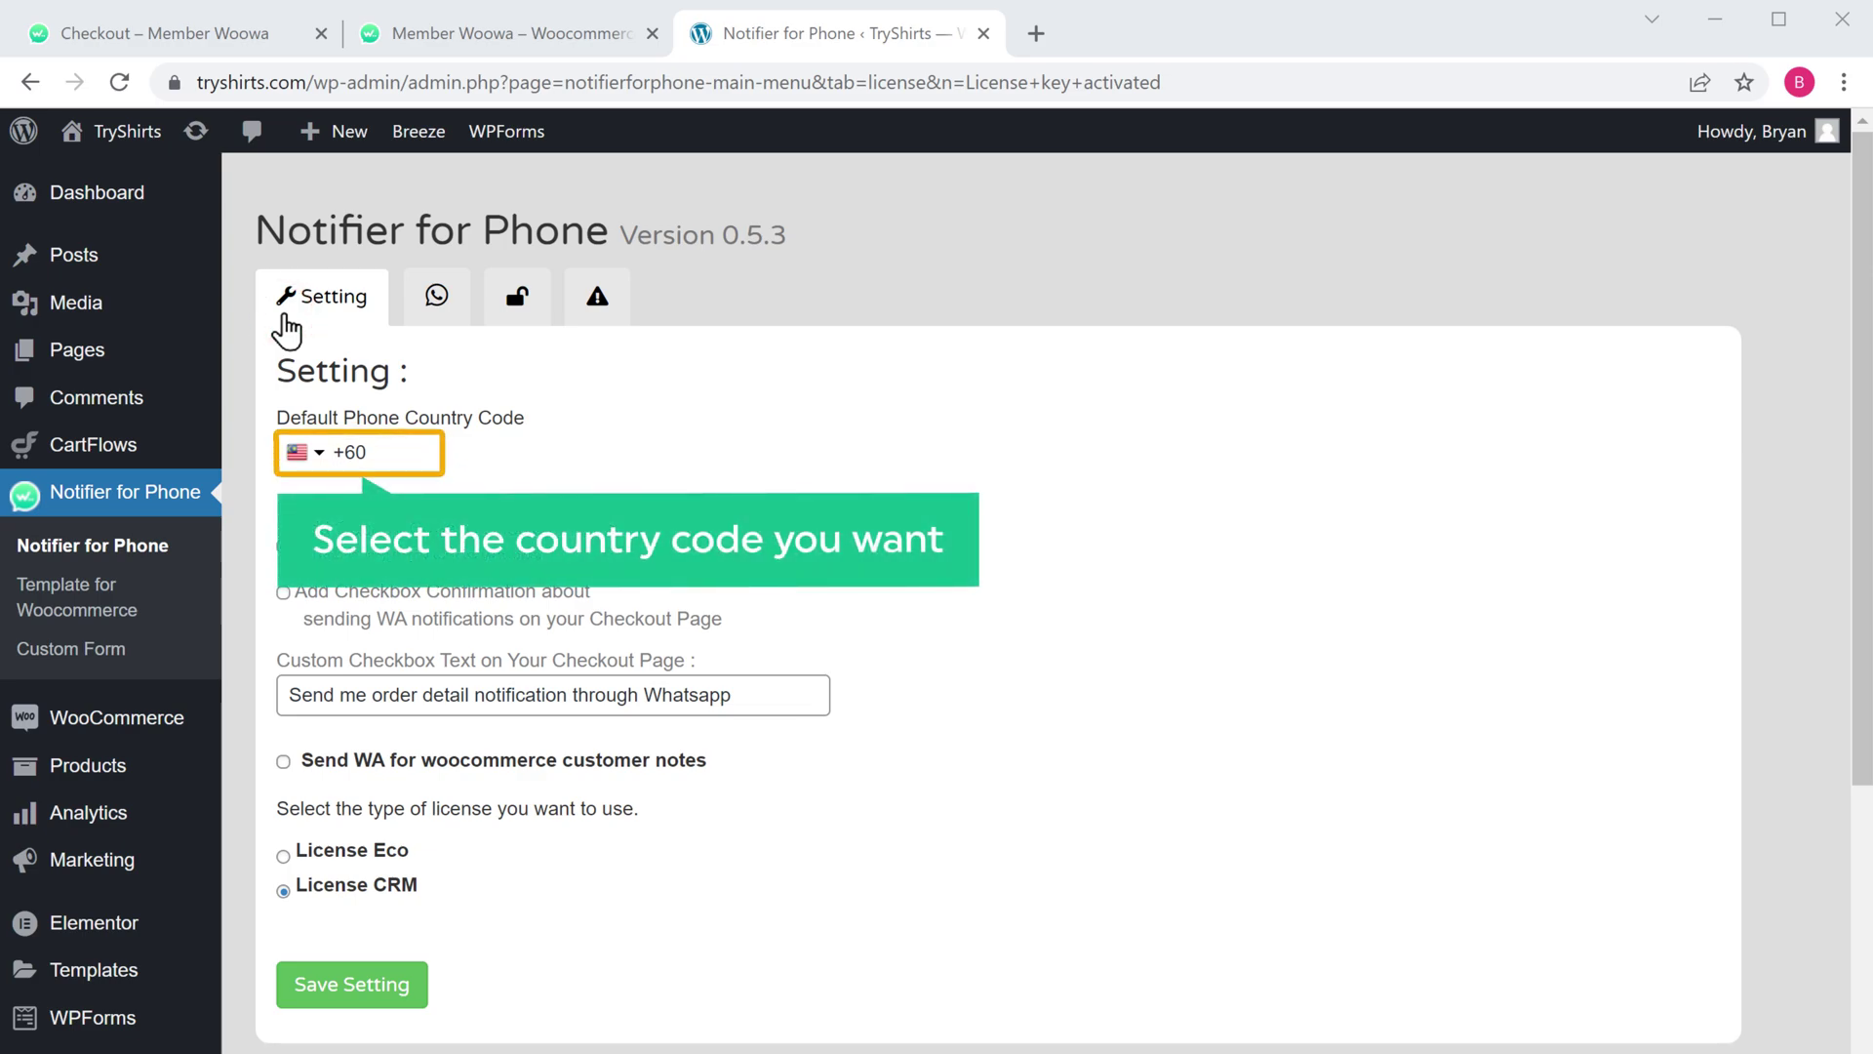
left_click(318, 454)
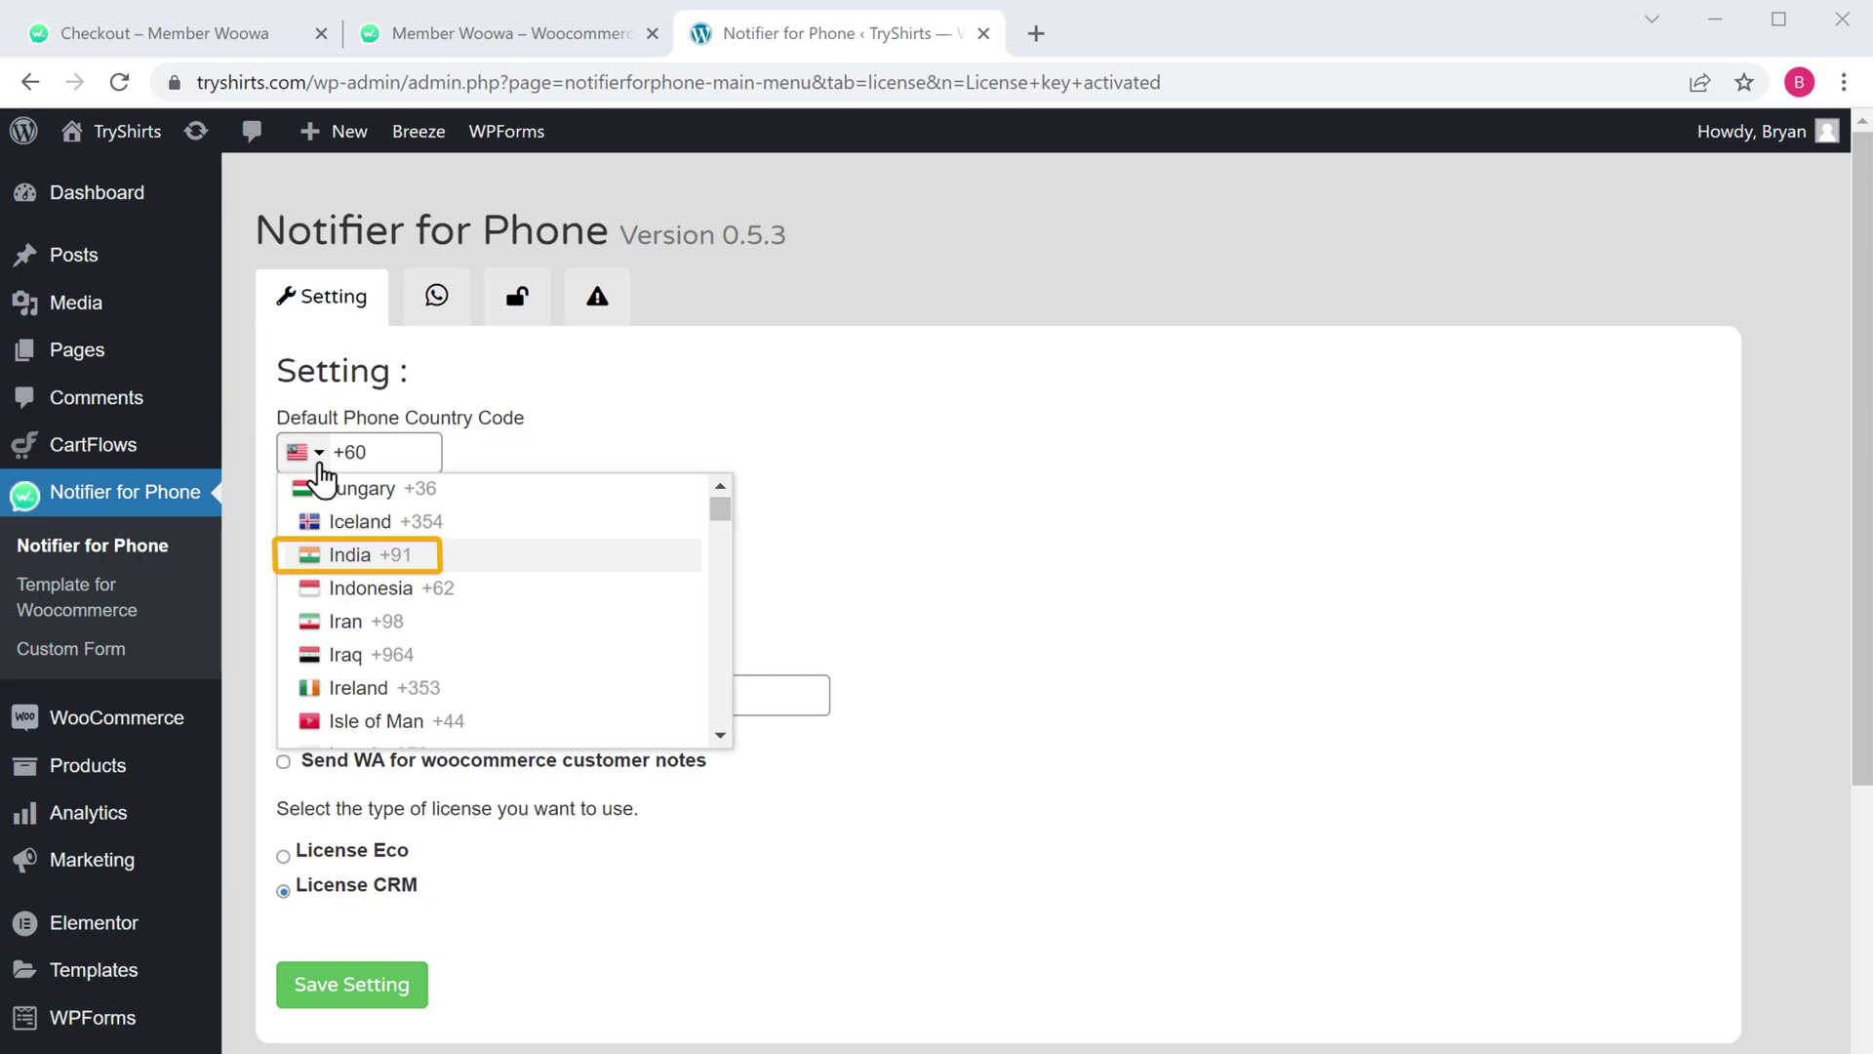
left_click(419, 556)
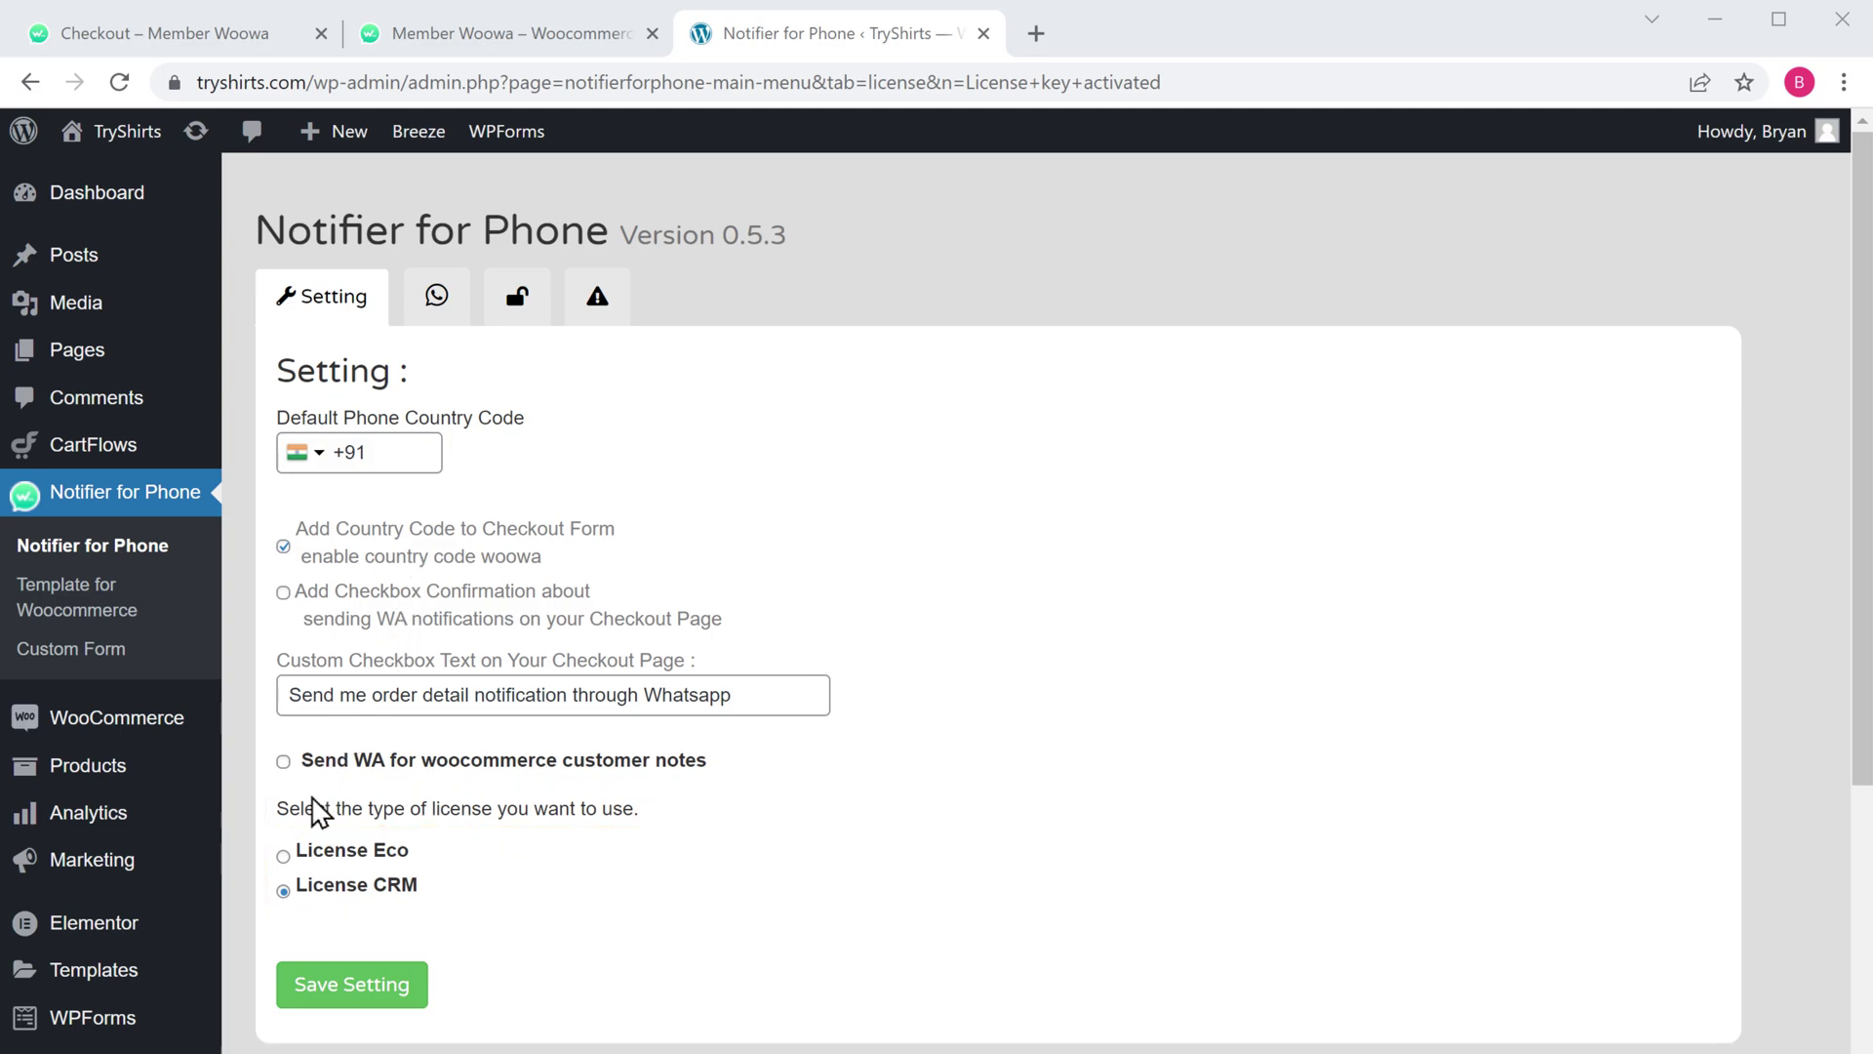
Step: Choose License Eco as the license type in the Notifier for Phone settings and save them
left_click(283, 857)
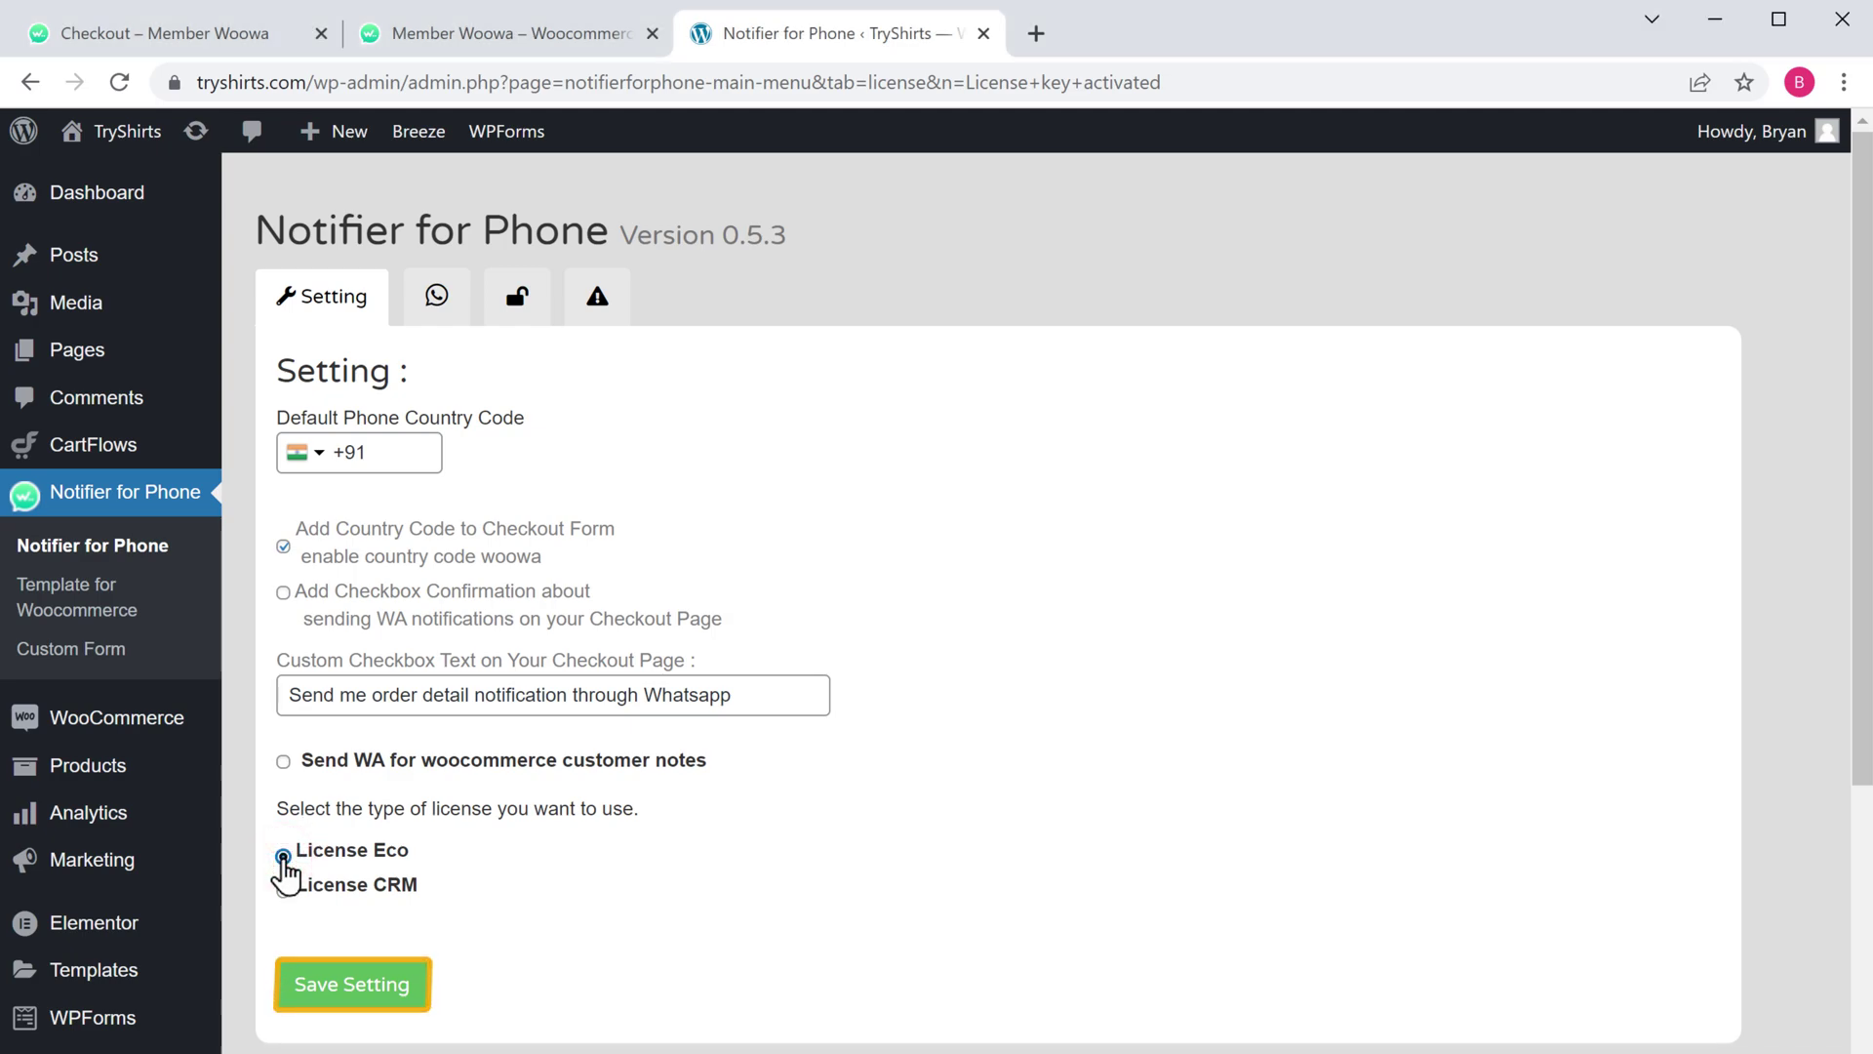
left_click(341, 993)
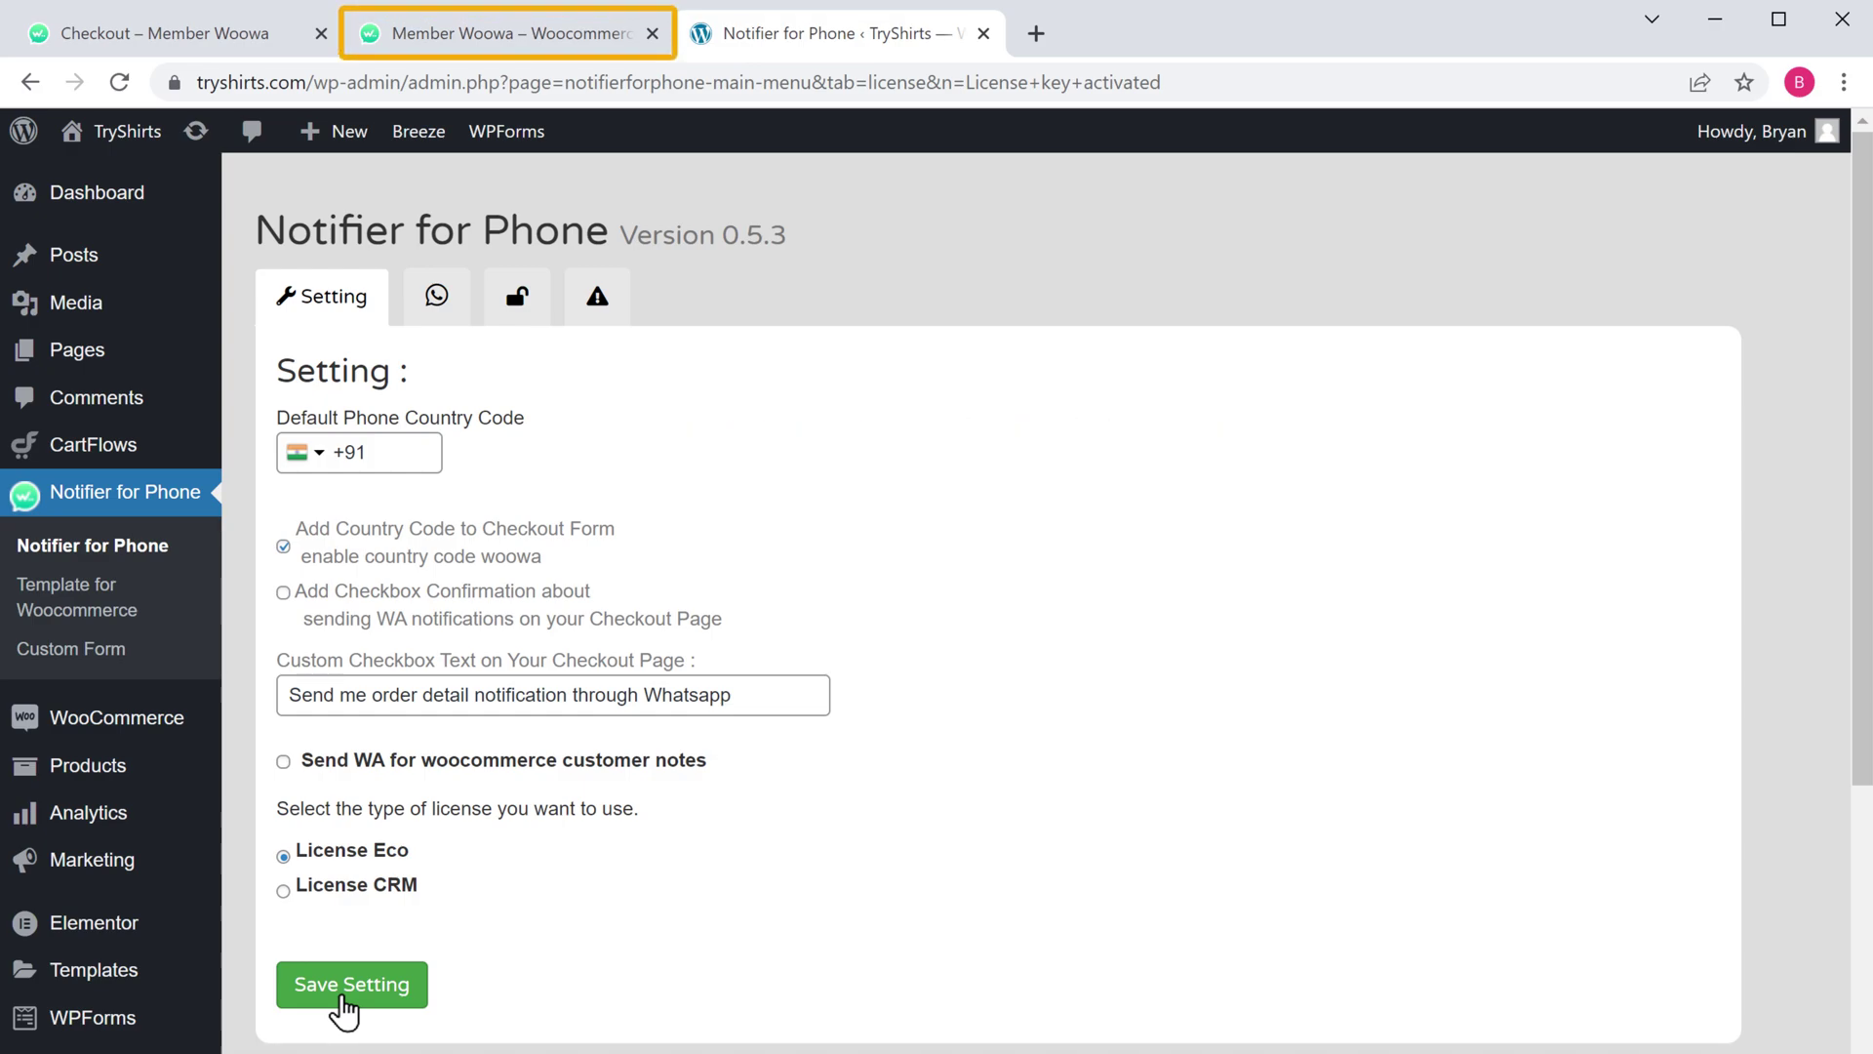
Step: Switch to the Woowa member account, register tryshirts.com as the license's domain, and open its QR code for linking WhatsApp
left_click(498, 41)
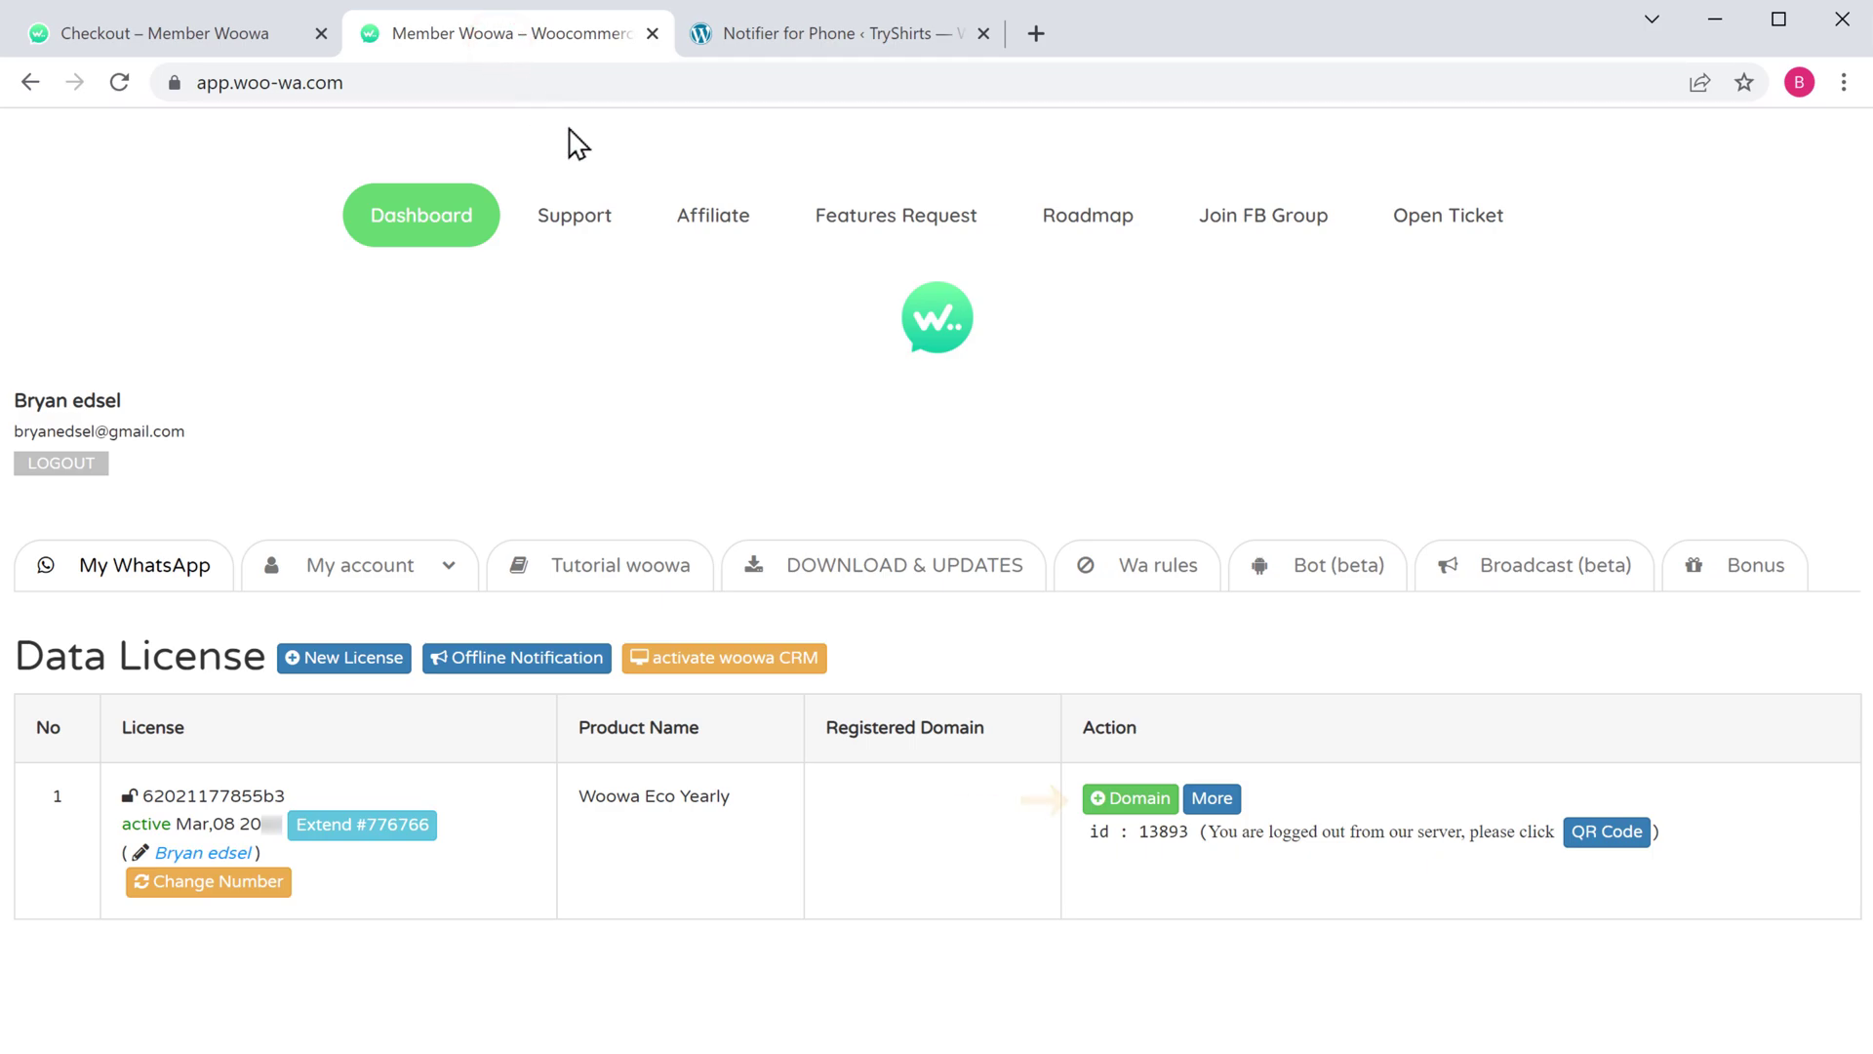
left_click(1132, 798)
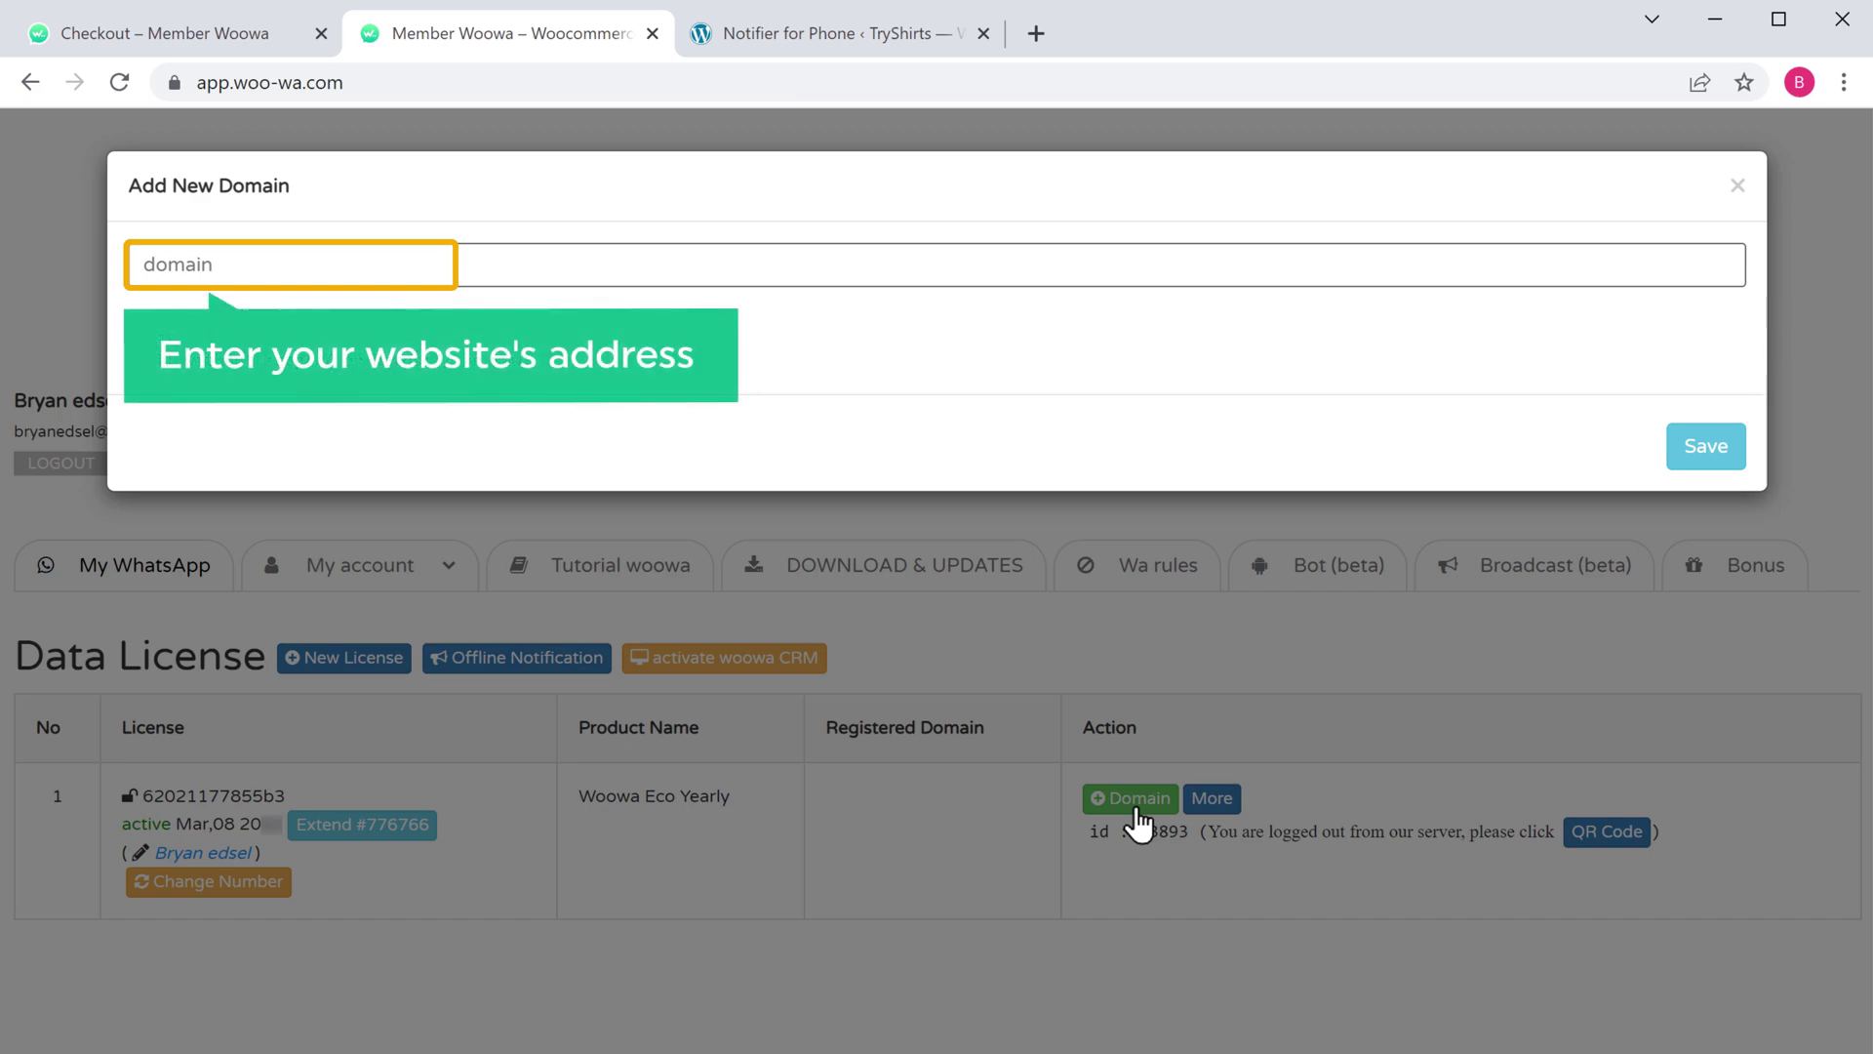
left_click(166, 278)
type("tryshirts.com")
key("Tab")
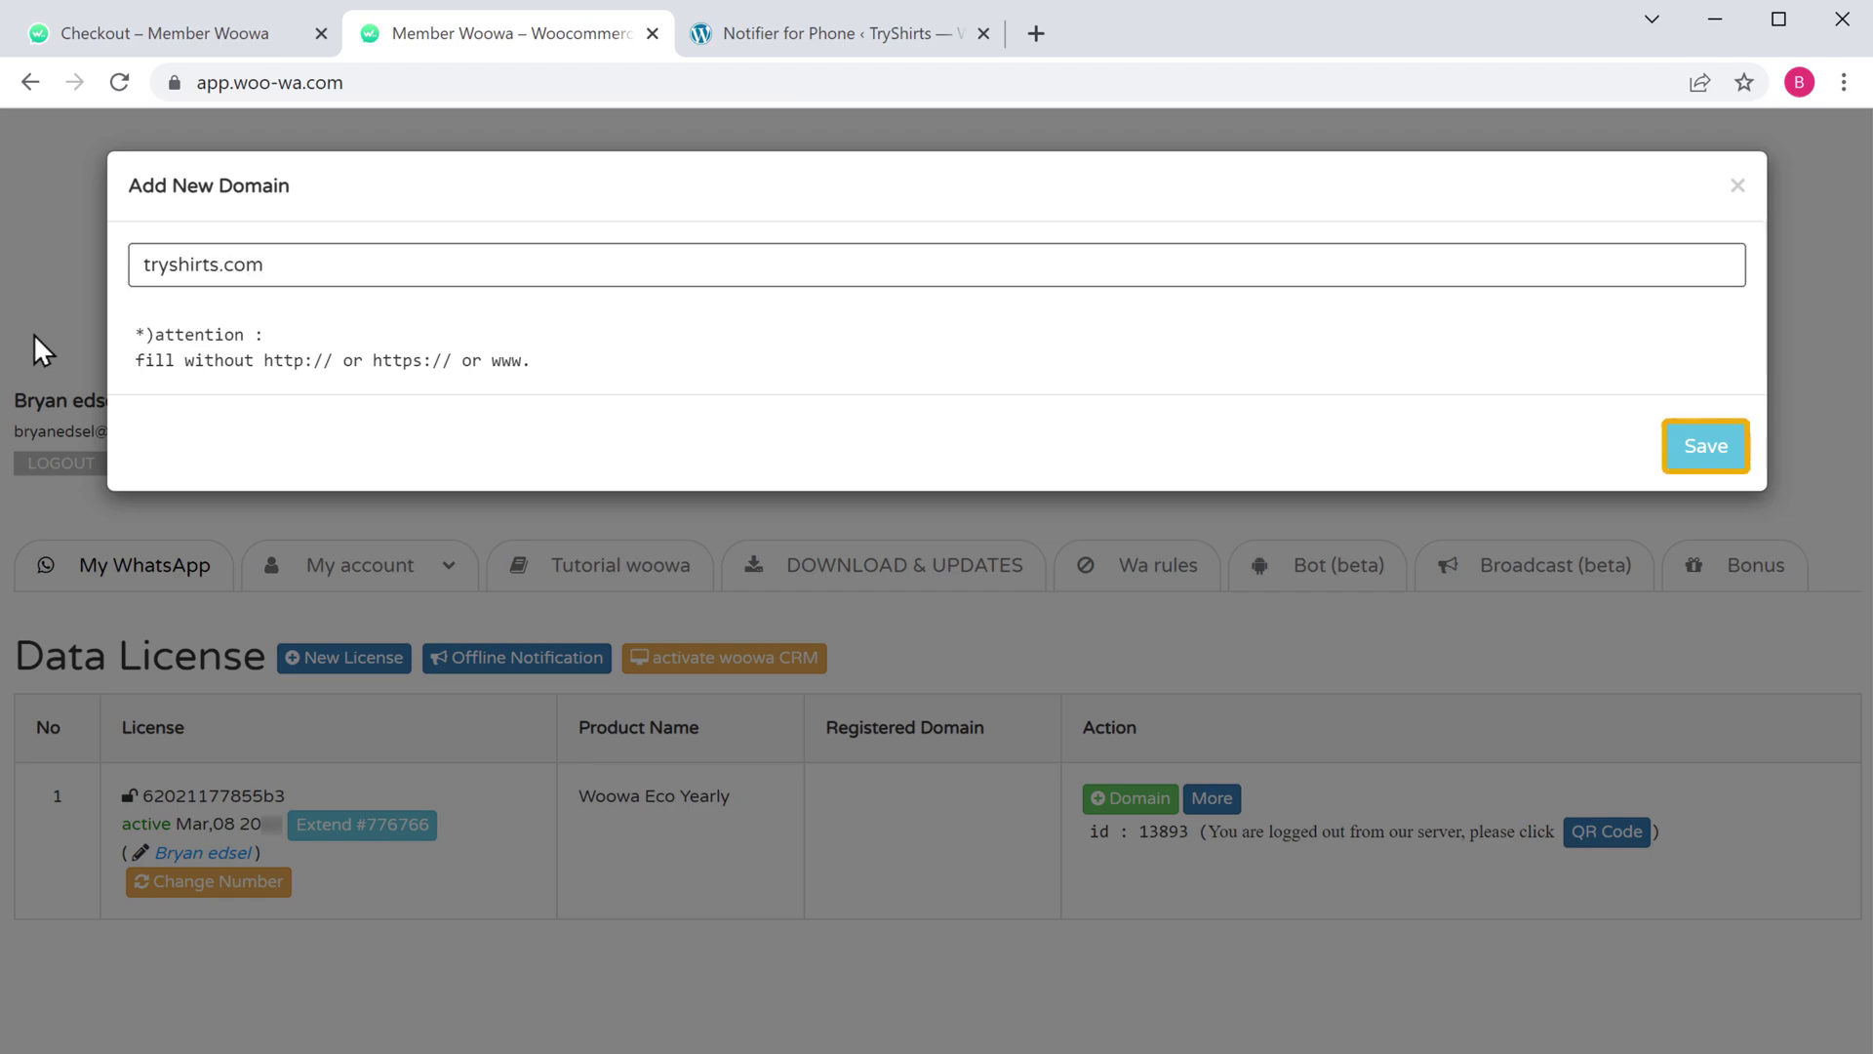
left_click(1707, 456)
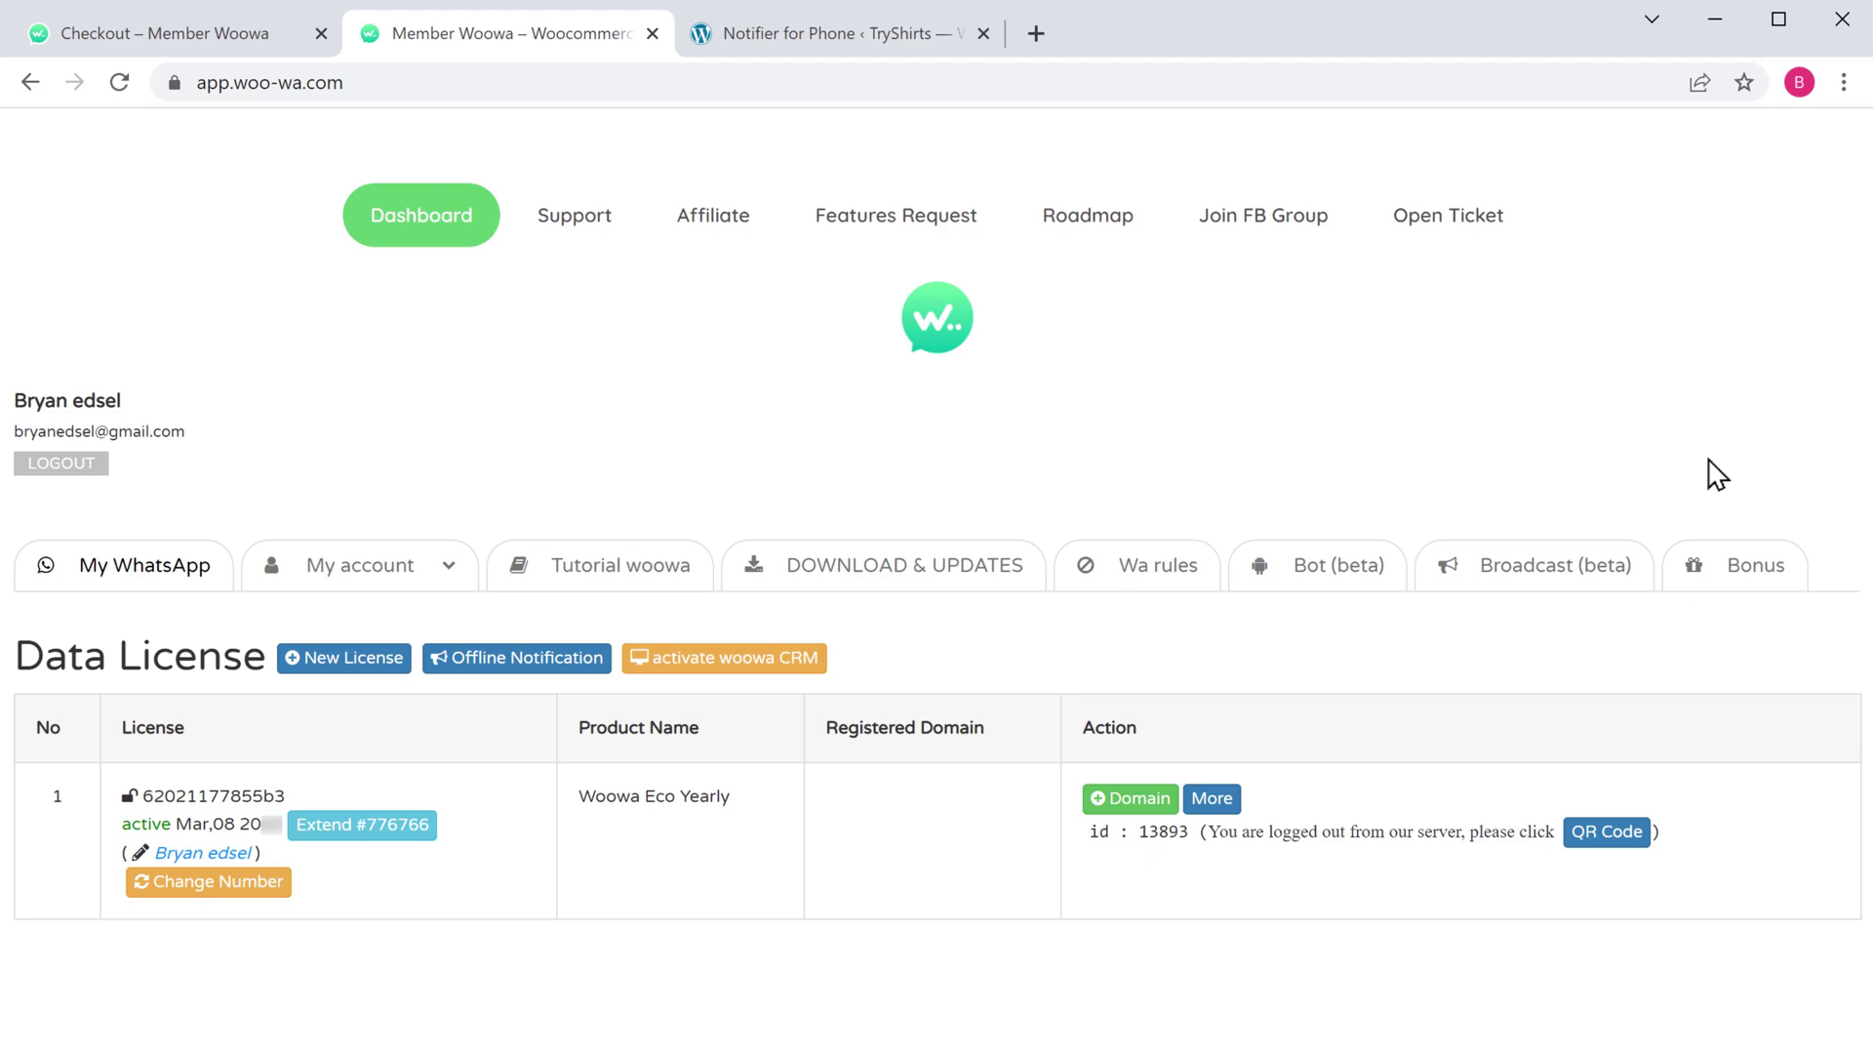
left_click(119, 83)
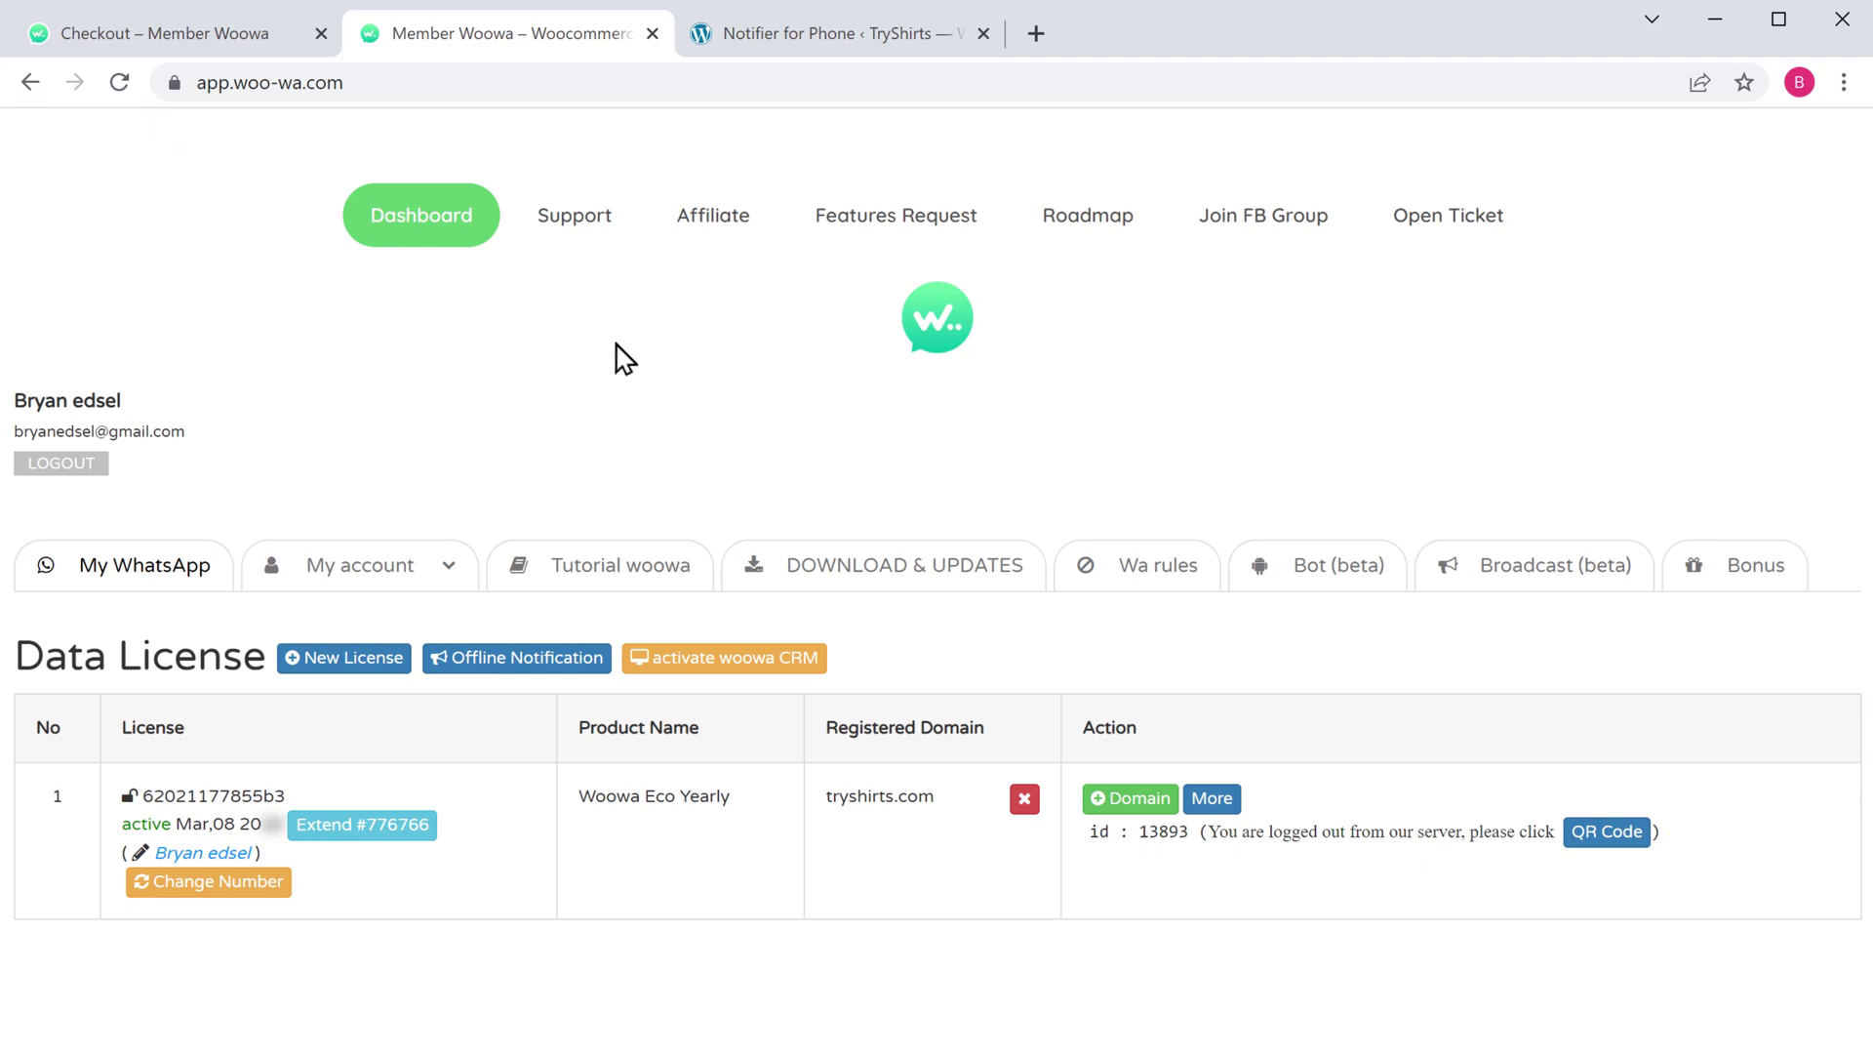
left_click(1605, 839)
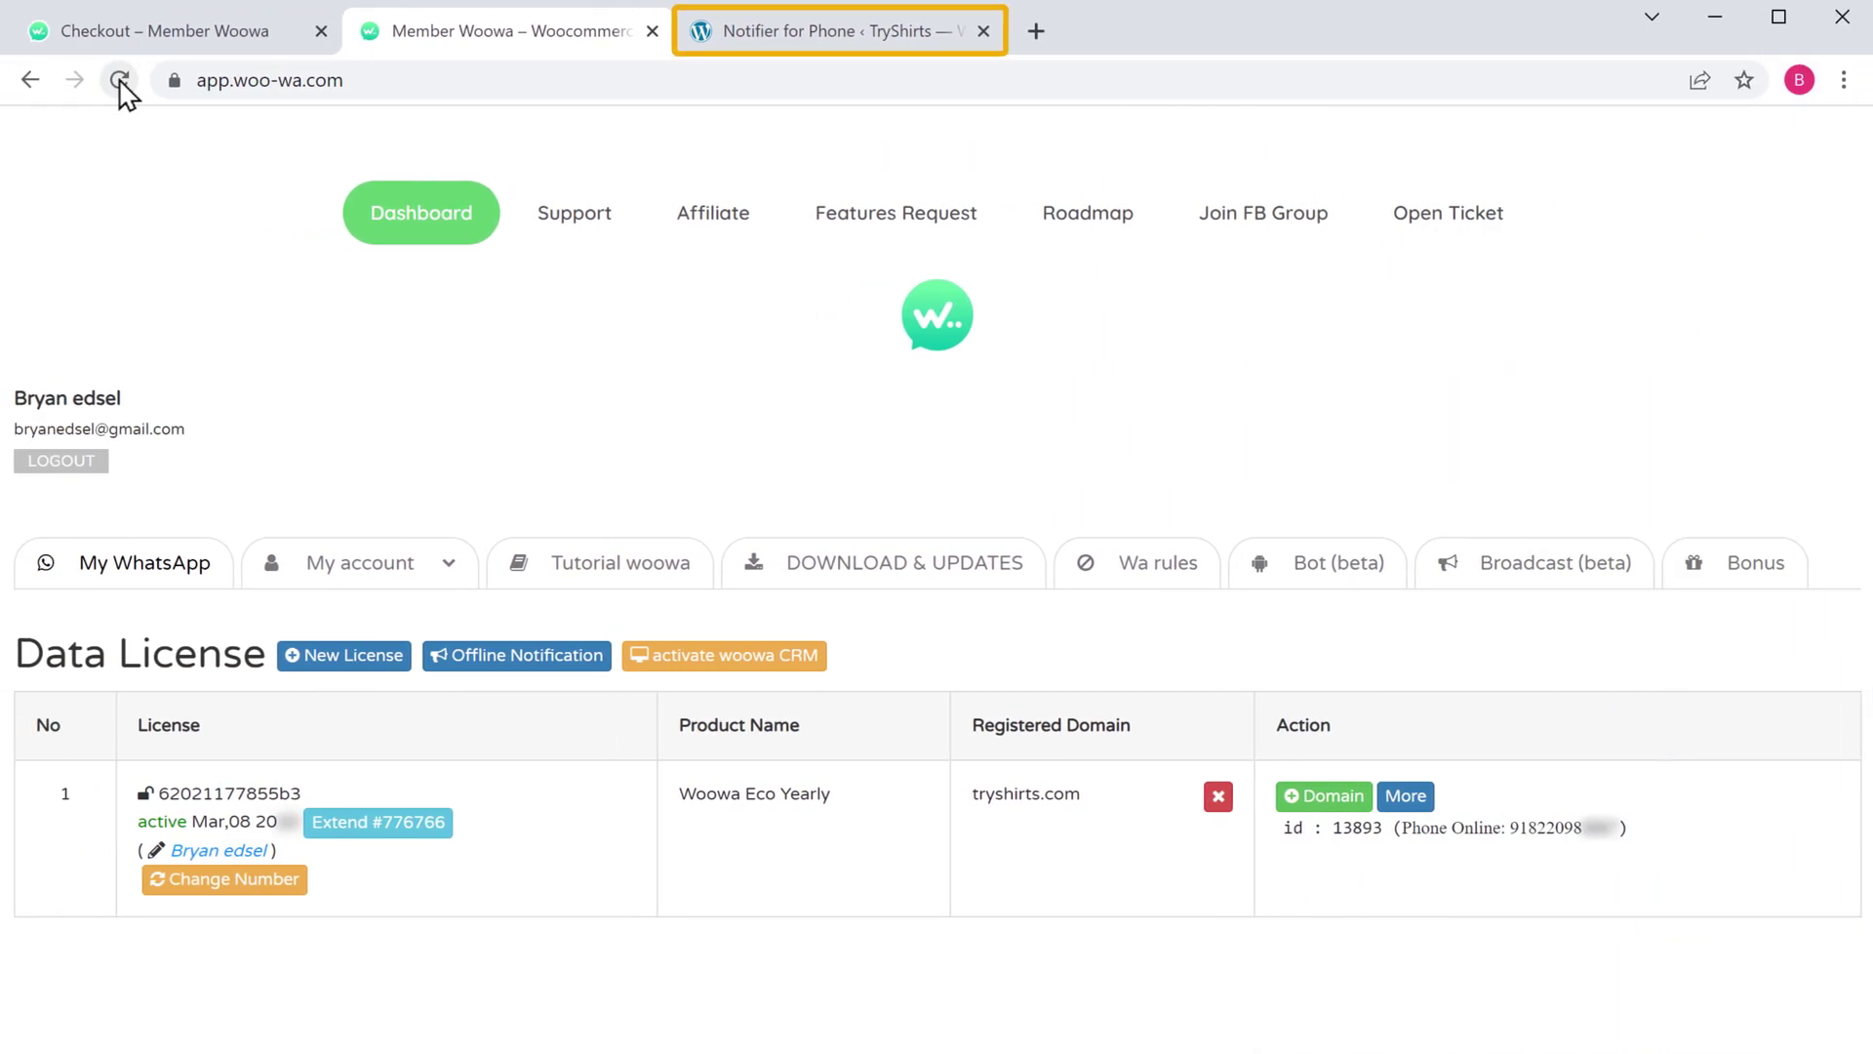
Step: Return to WordPress and, in Template for Woocommerce, enable the After Checkout customer notification and expand its message template
left_click(843, 54)
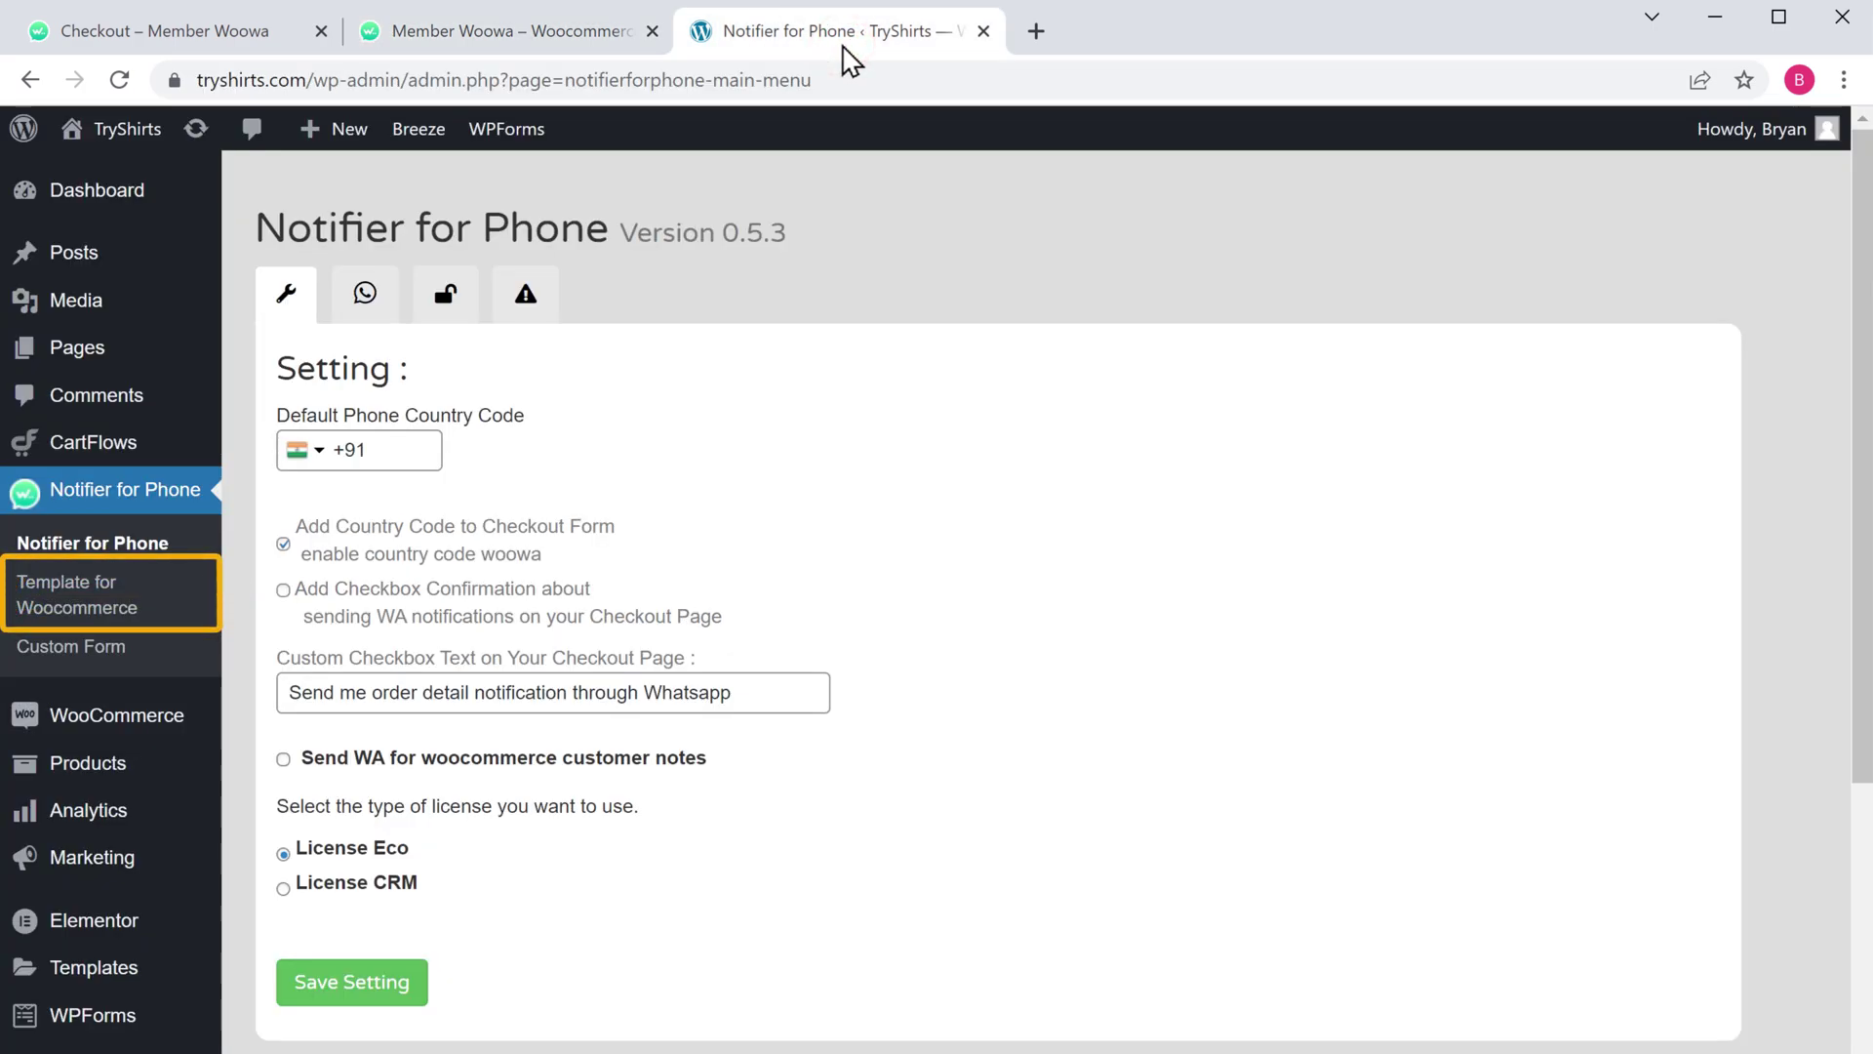
left_click(90, 617)
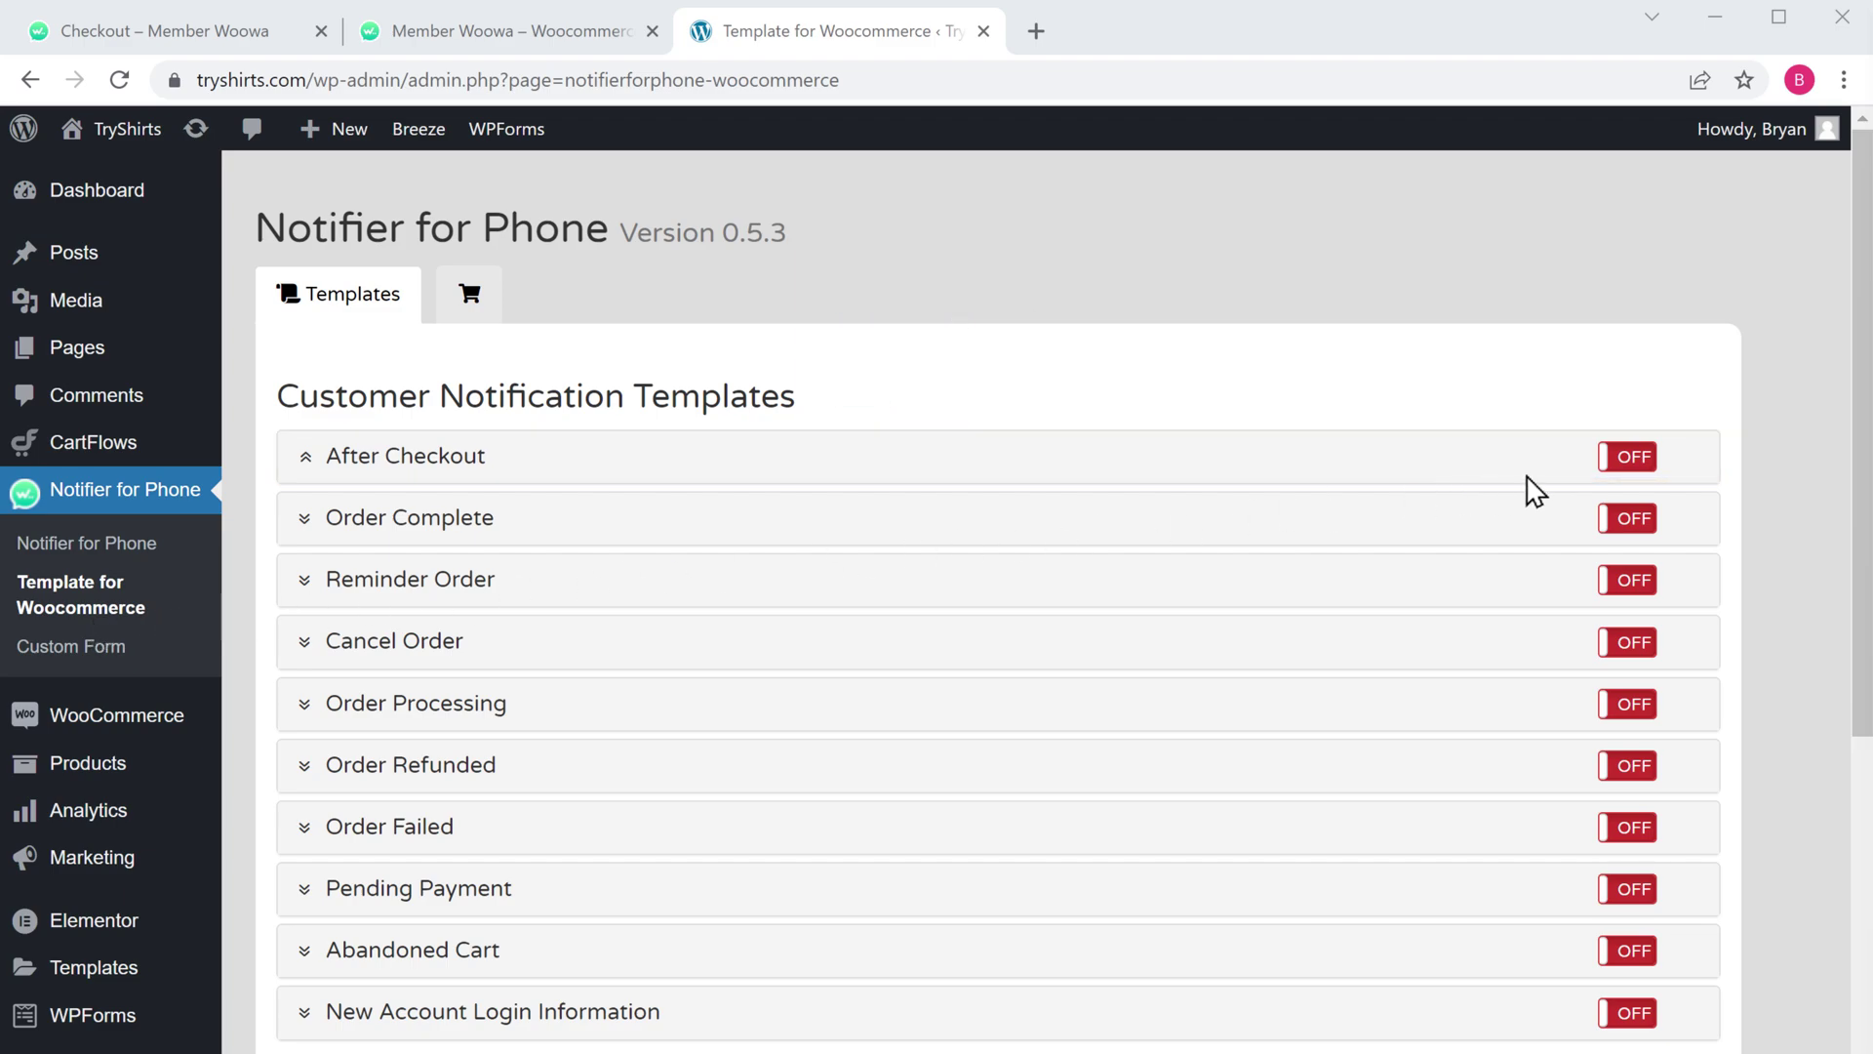
left_click(1627, 459)
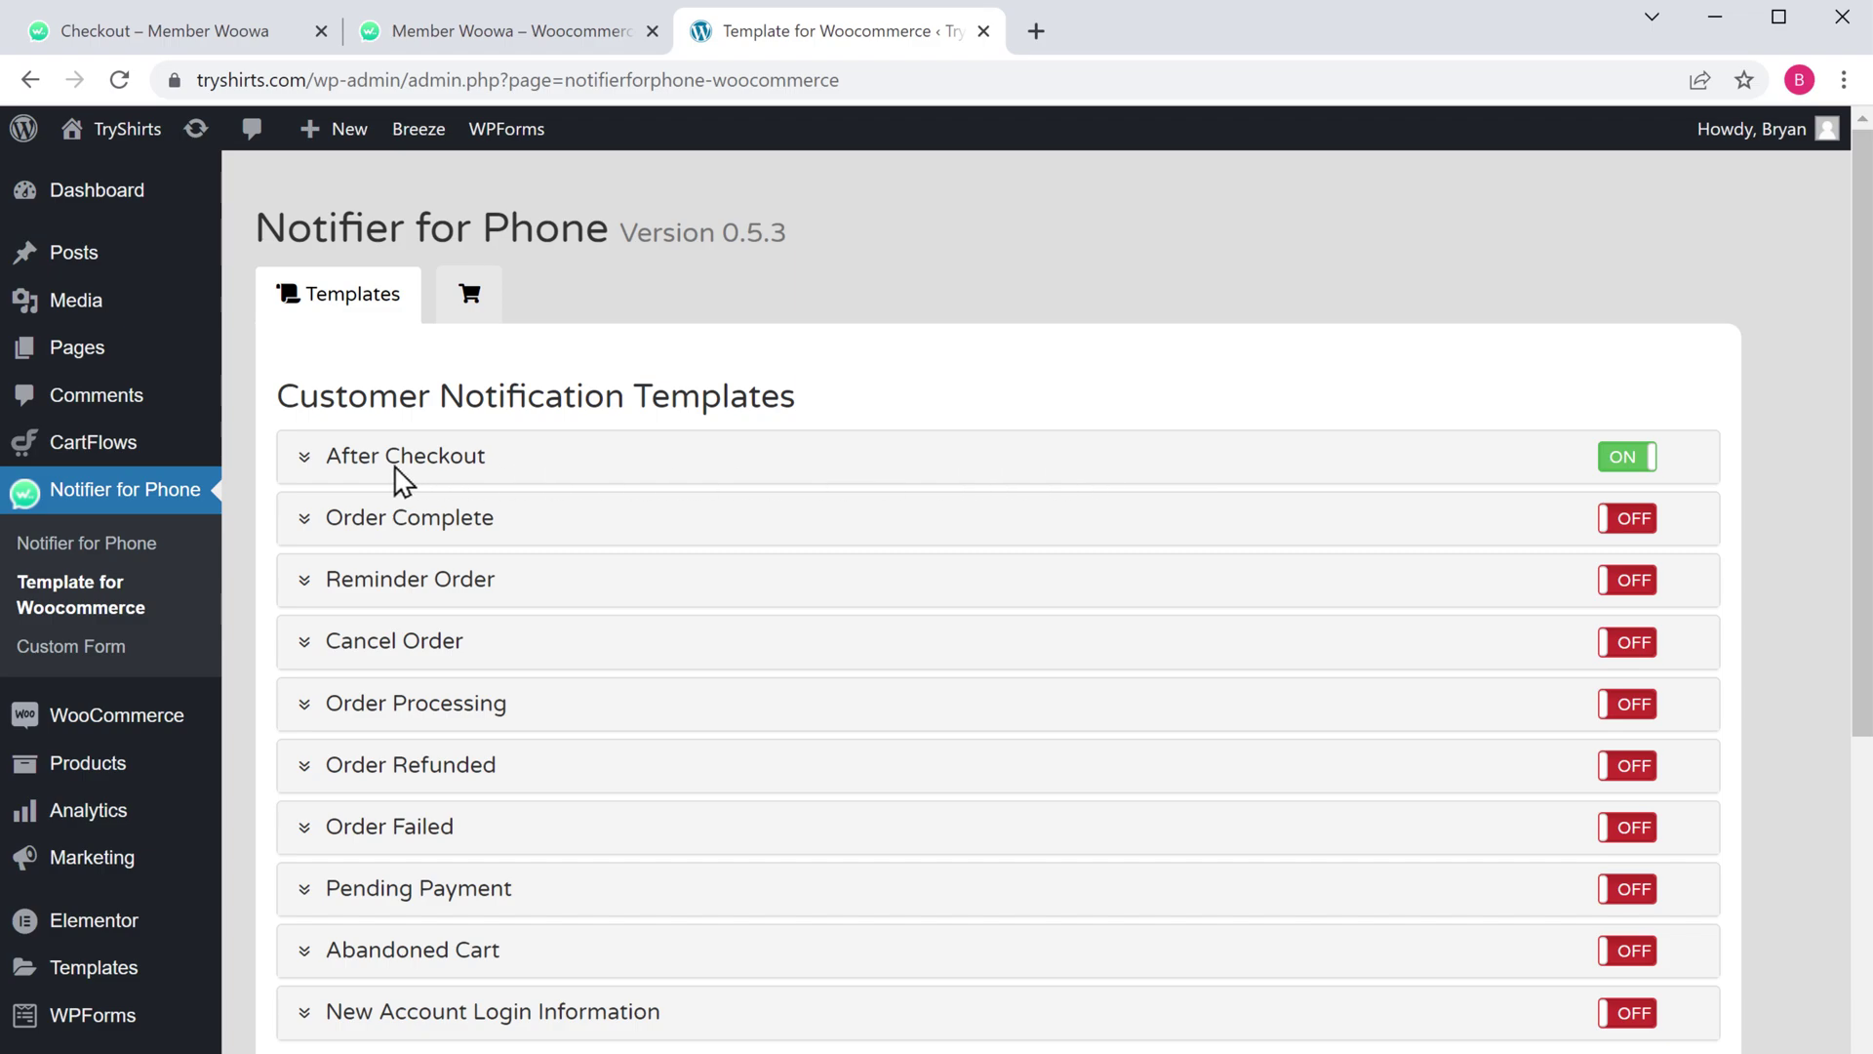
left_click(305, 465)
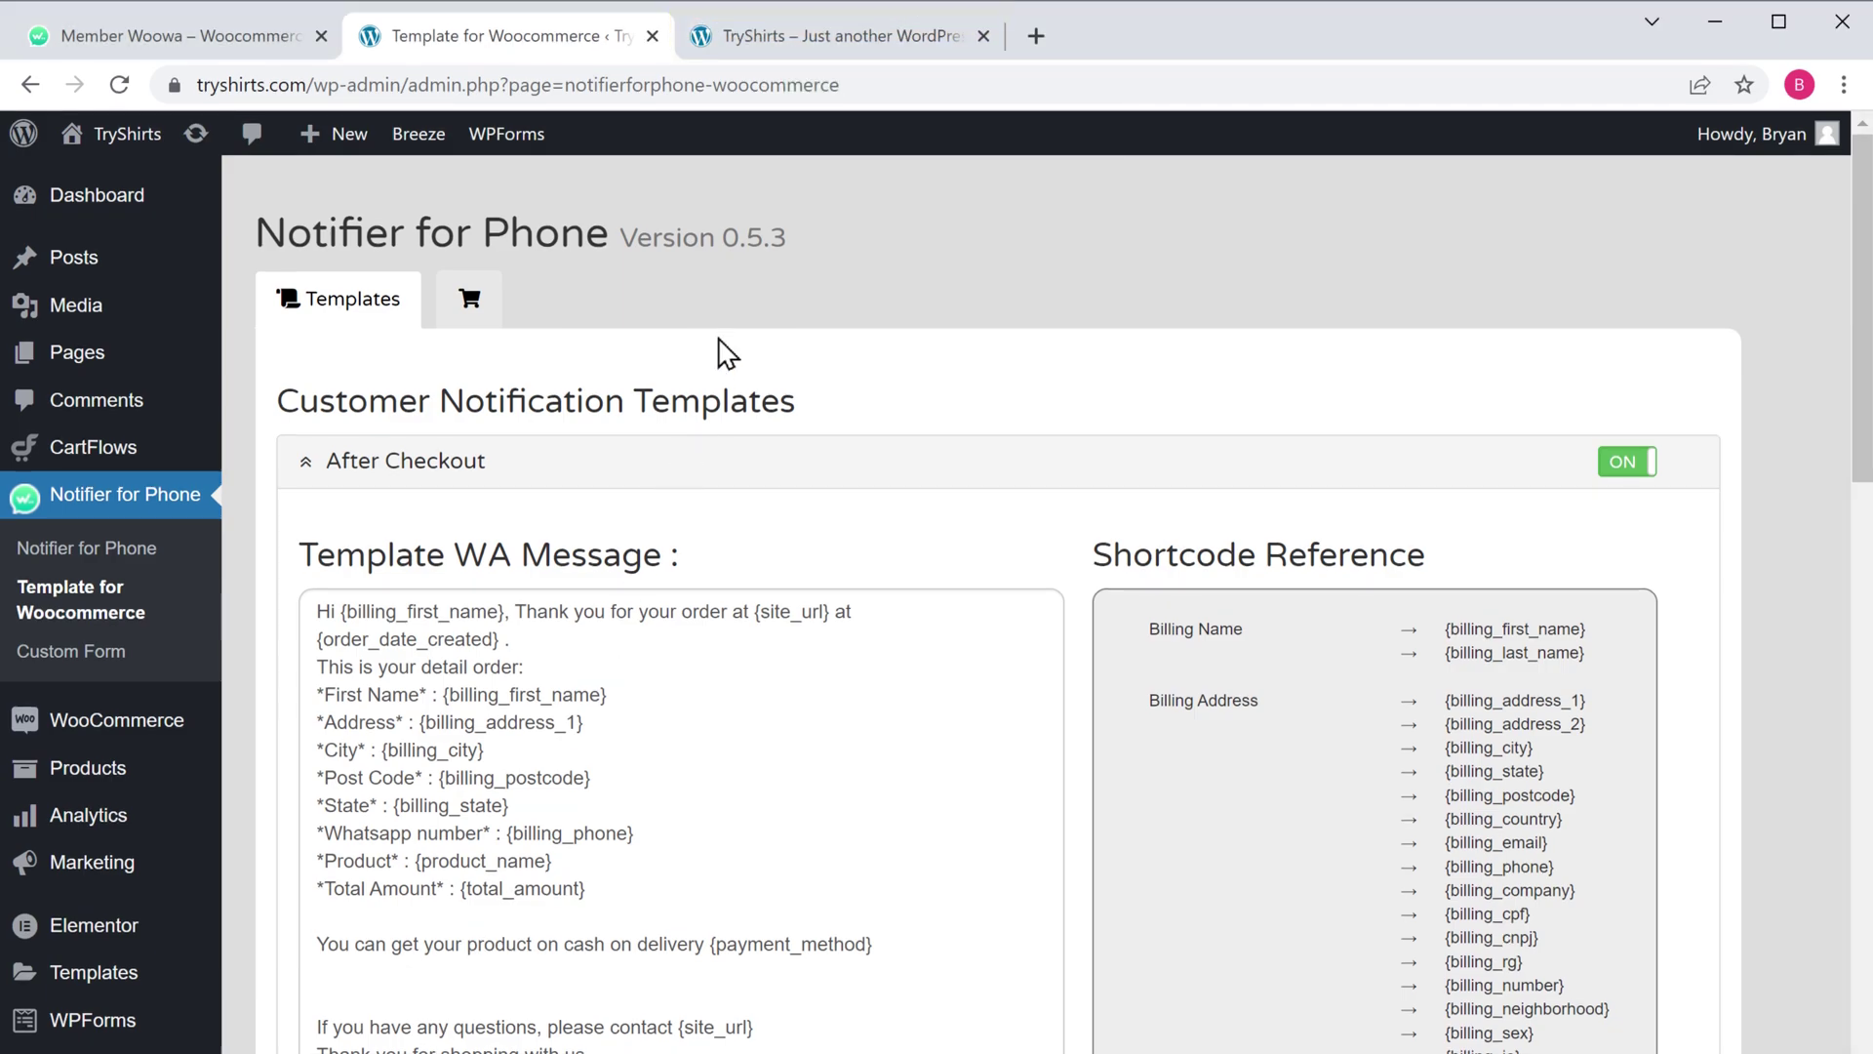
Step: Switch to the TryShirts storefront, add the Sweat Shirt from the store to the cart and proceed to checkout
left_click(840, 49)
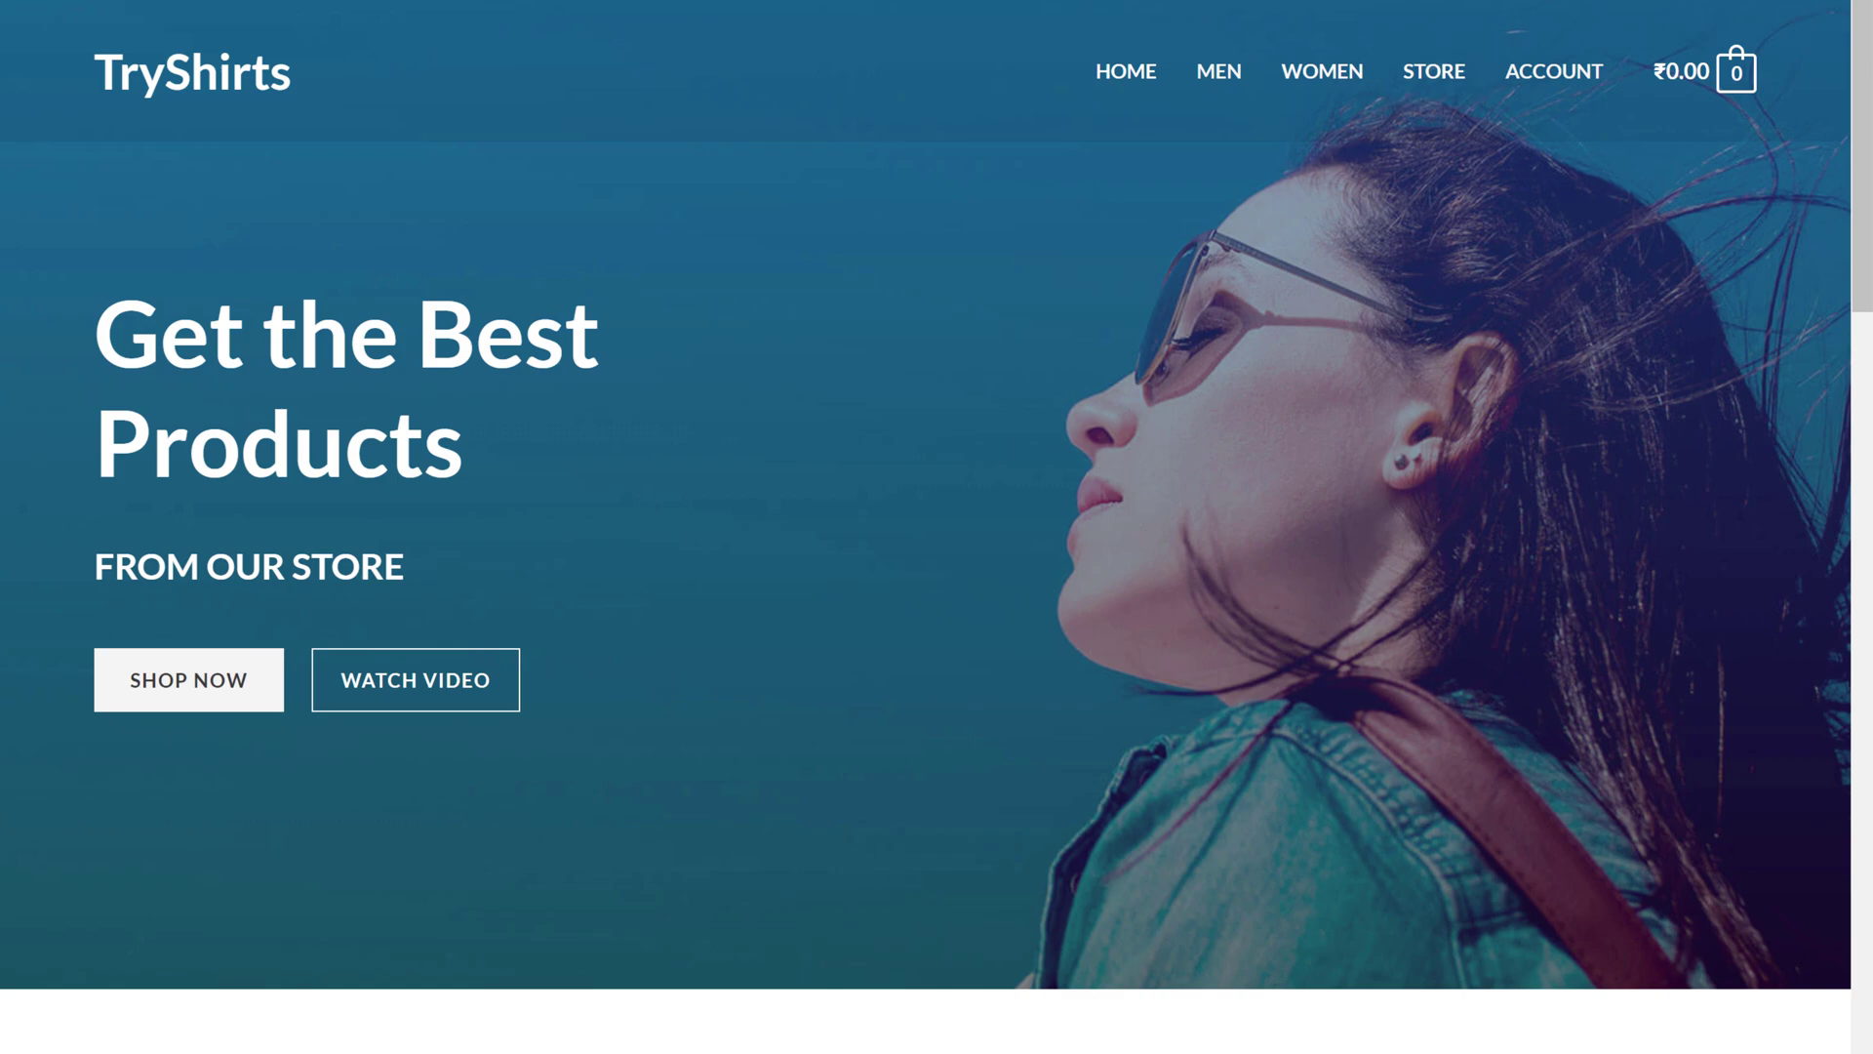
left_click(1438, 82)
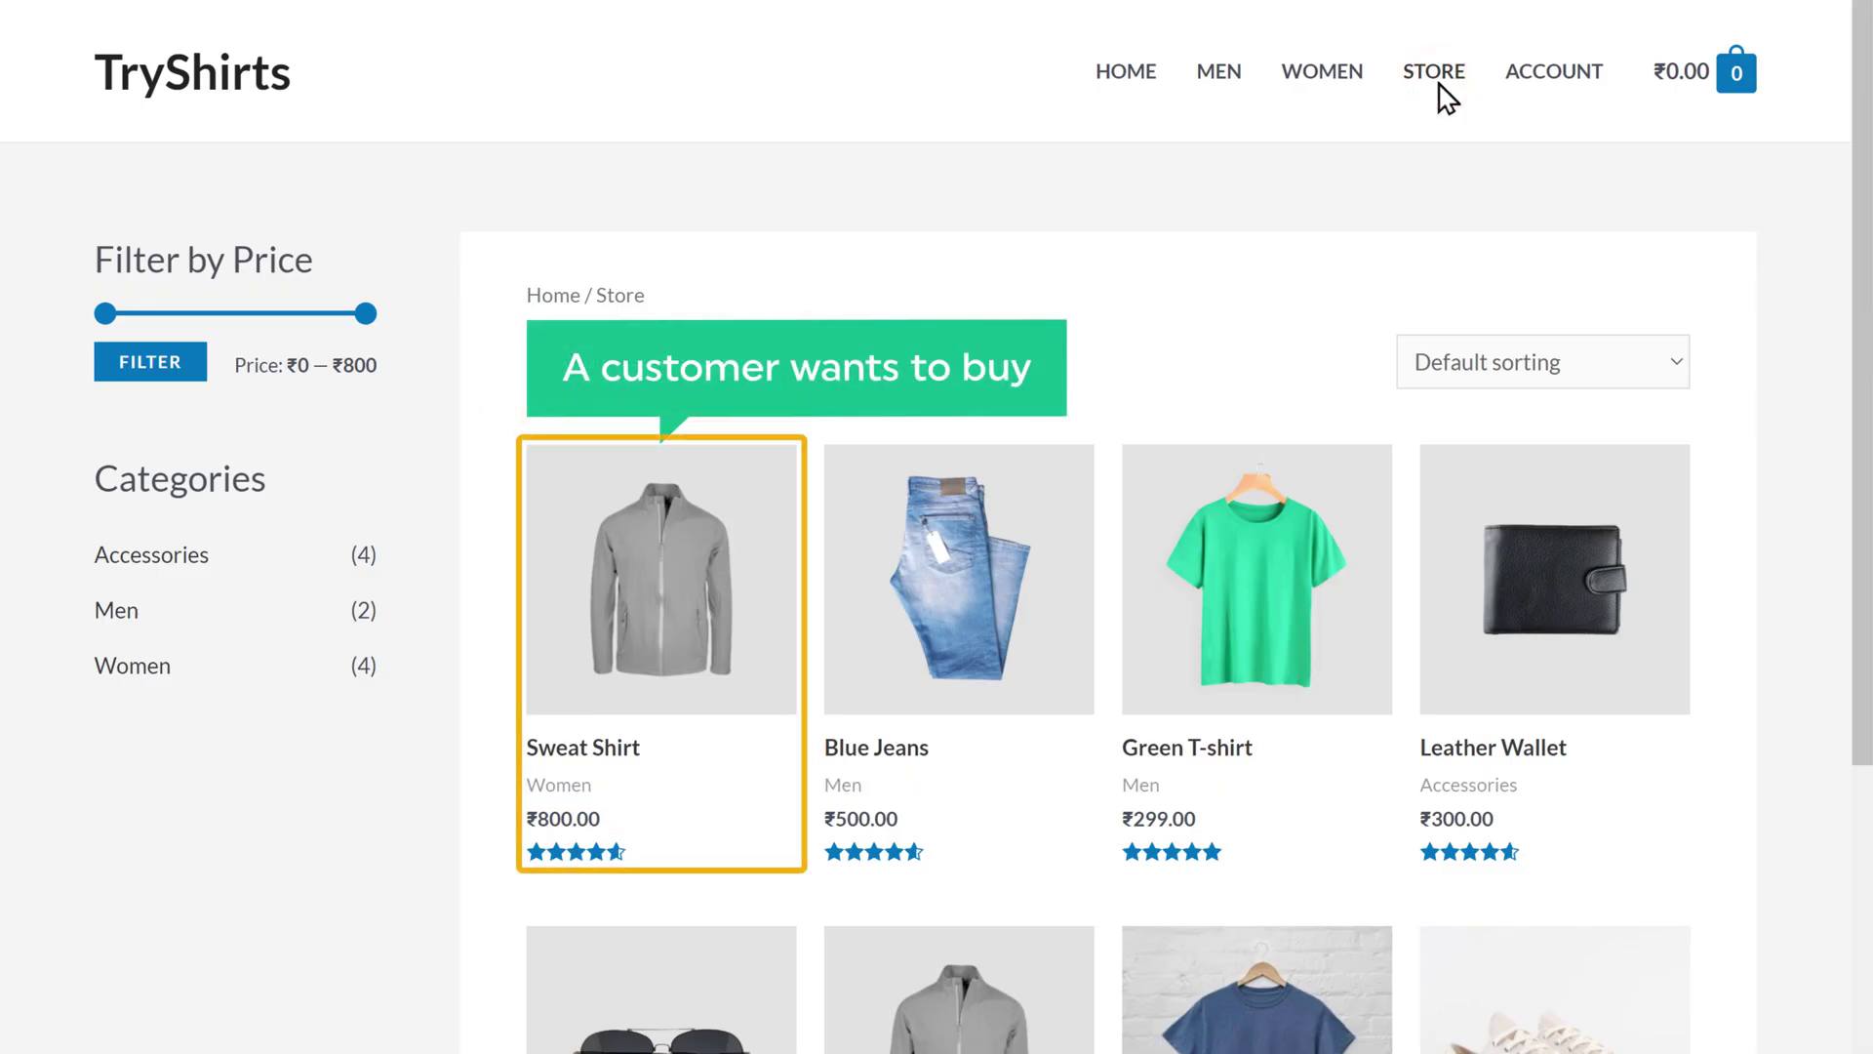
left_click(640, 775)
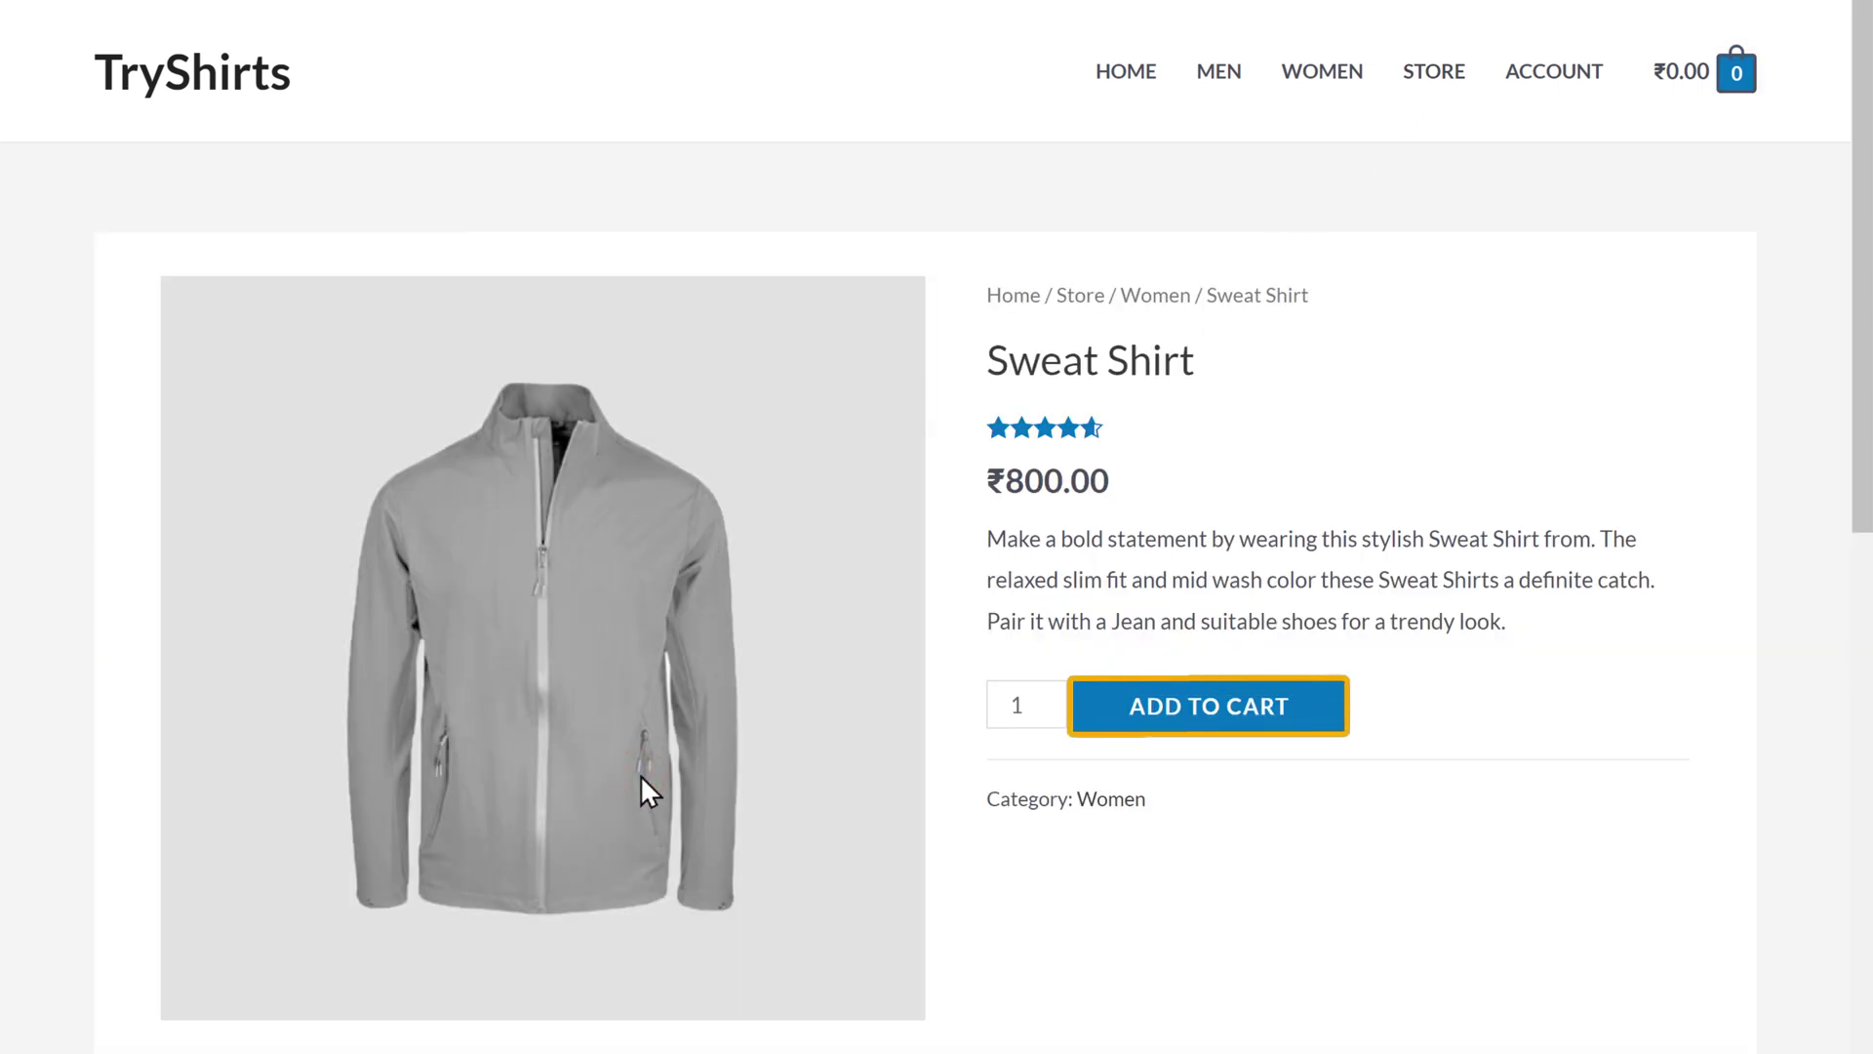
left_click(1207, 725)
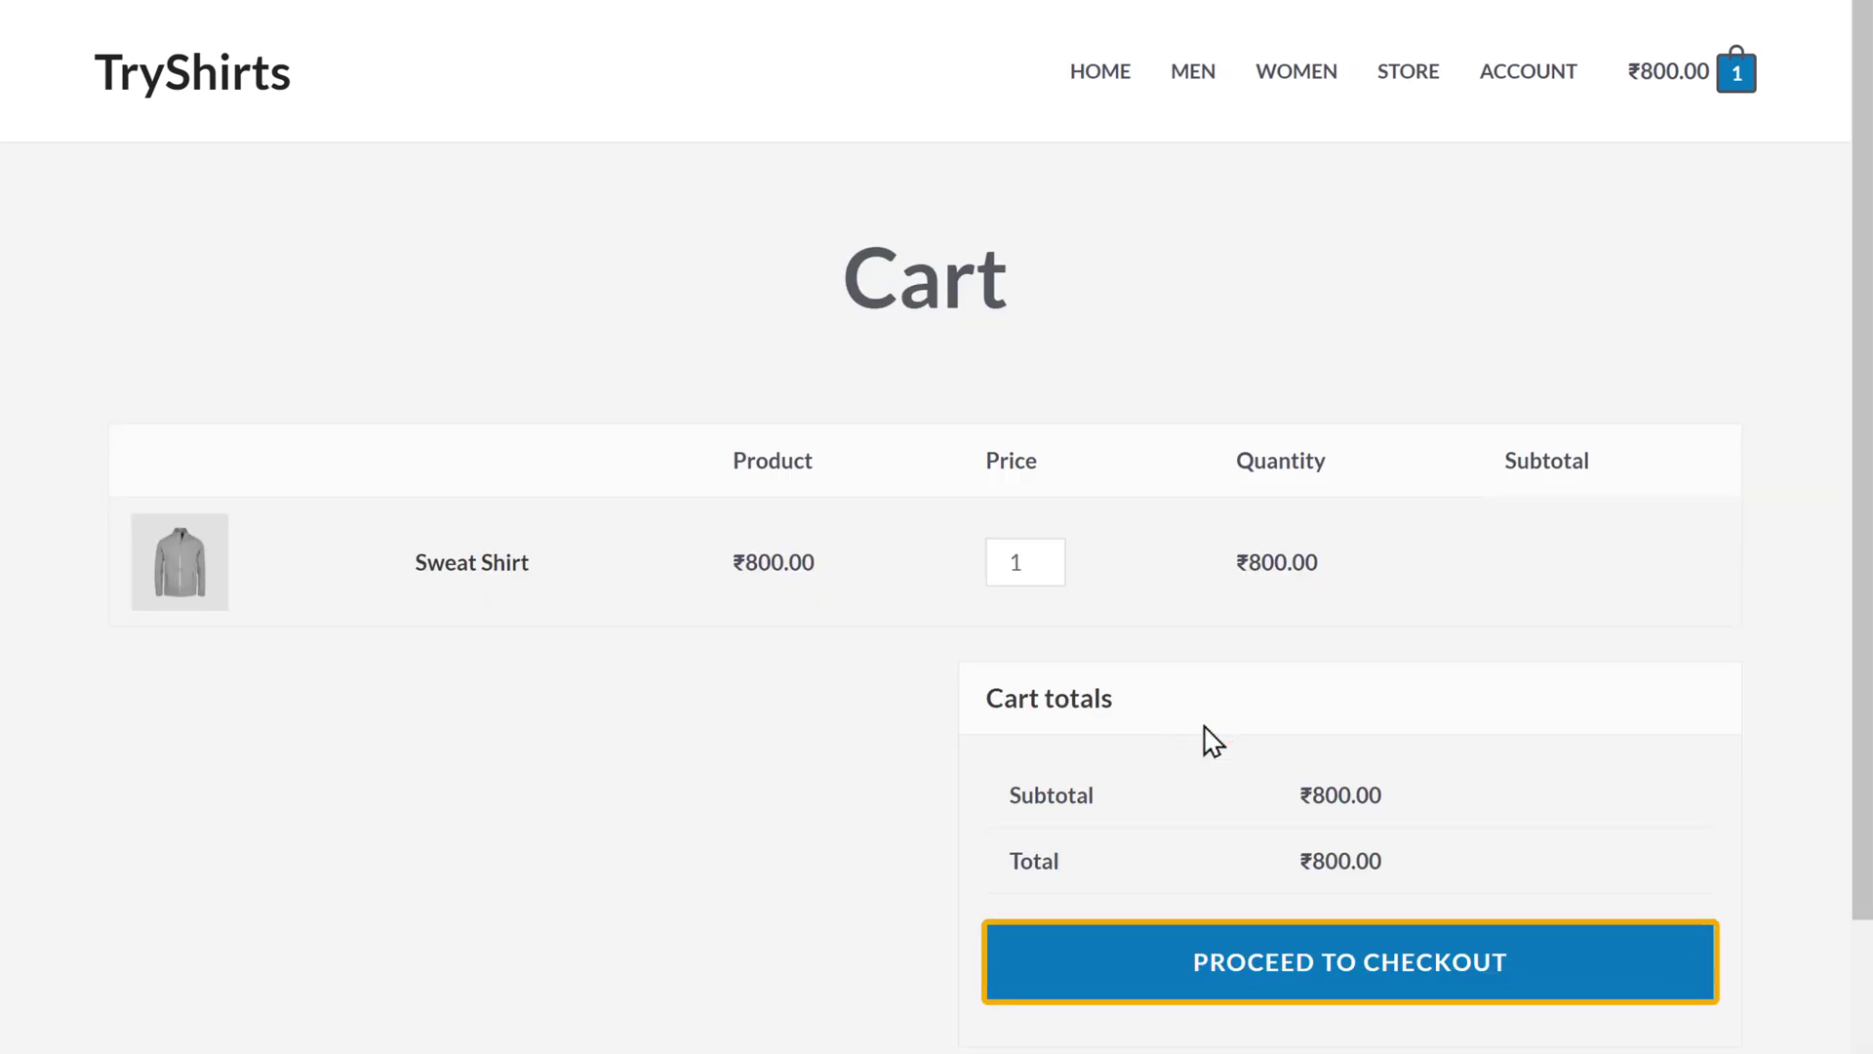
left_click(1342, 984)
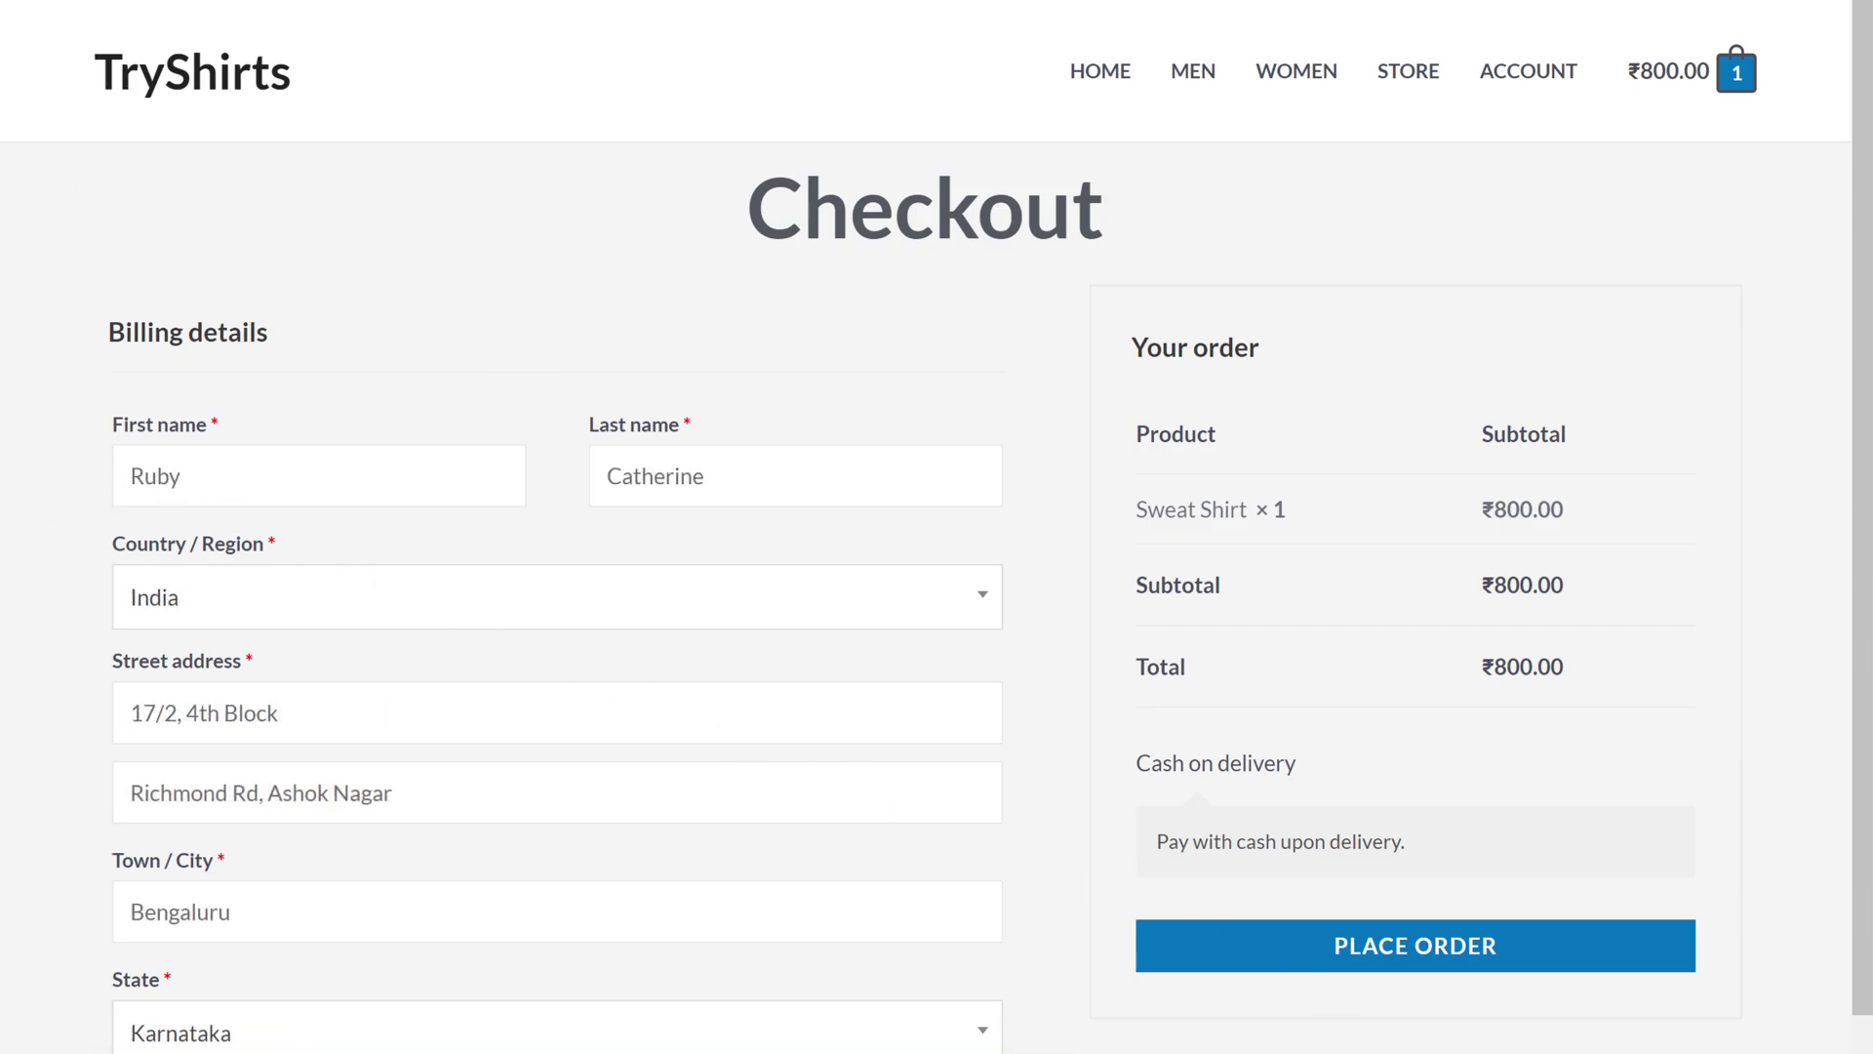
Step: Enter the customer's WhatsApp phone number and email address in the billing details and place the cash on delivery order
scroll(936, 527, "down", 4)
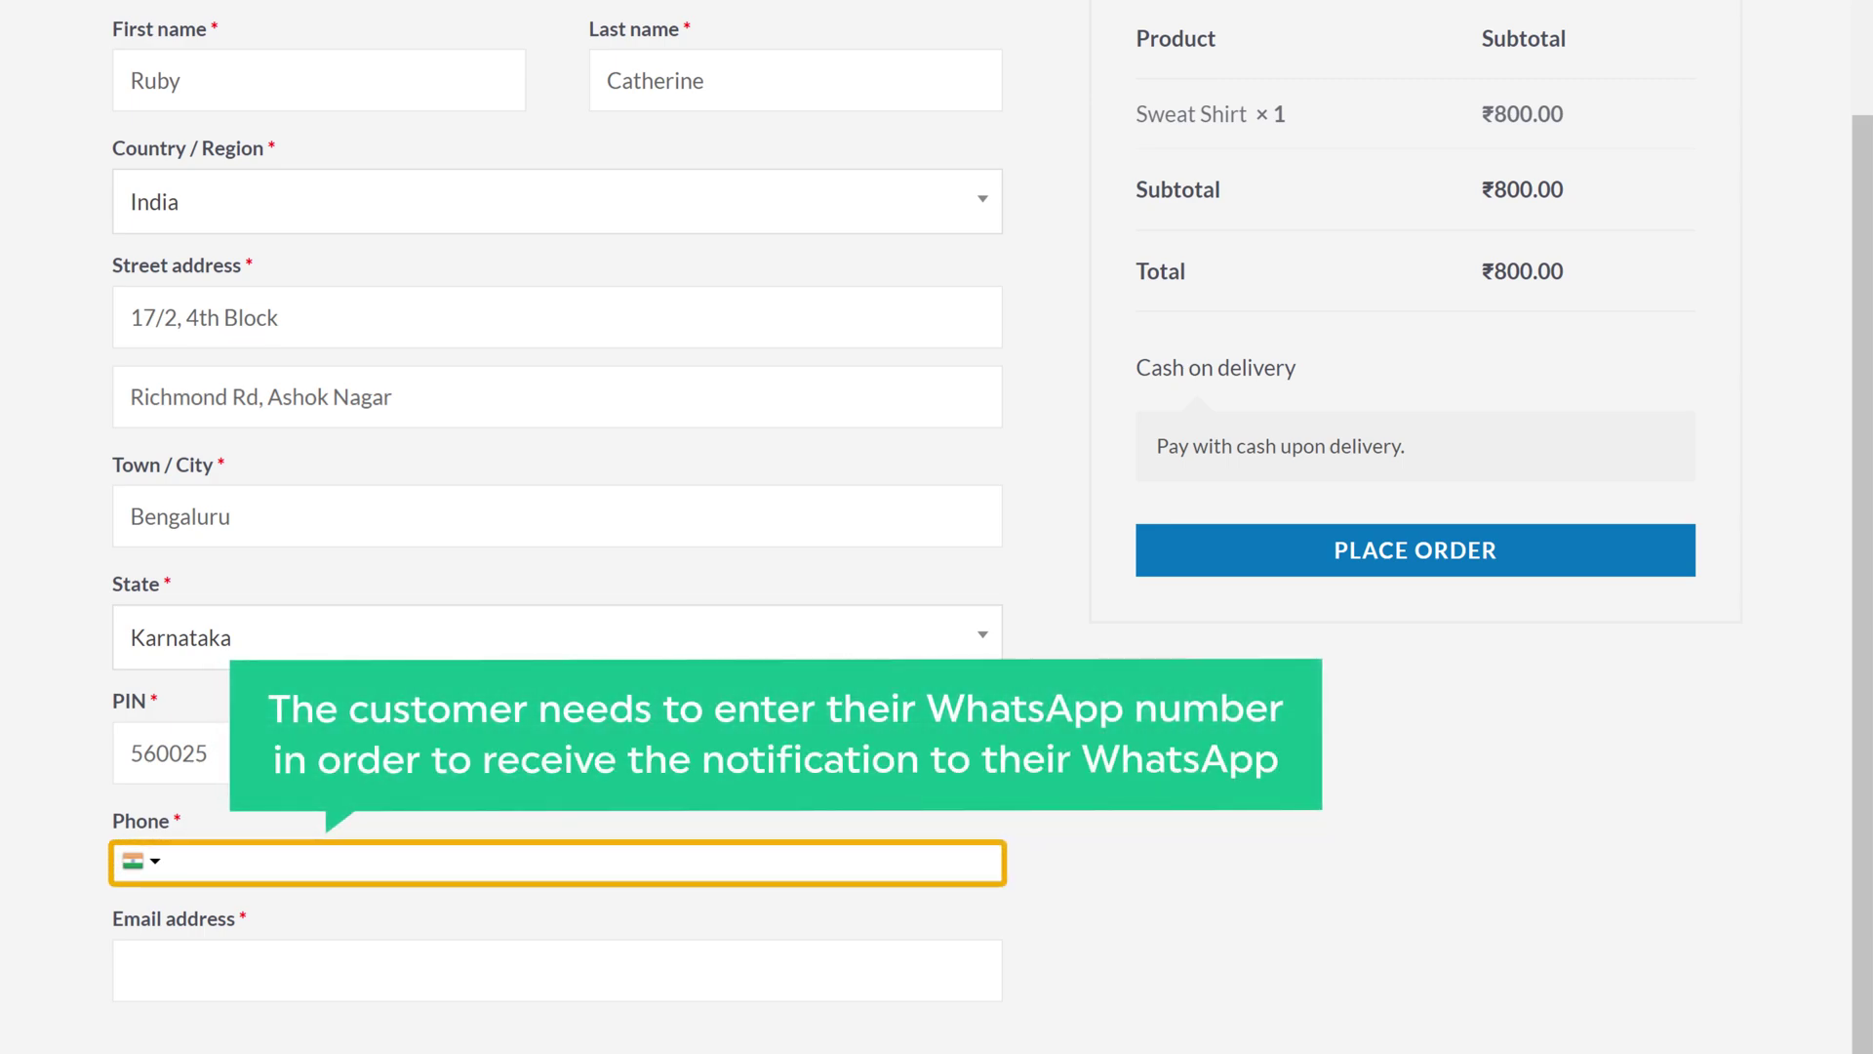
type("877805")
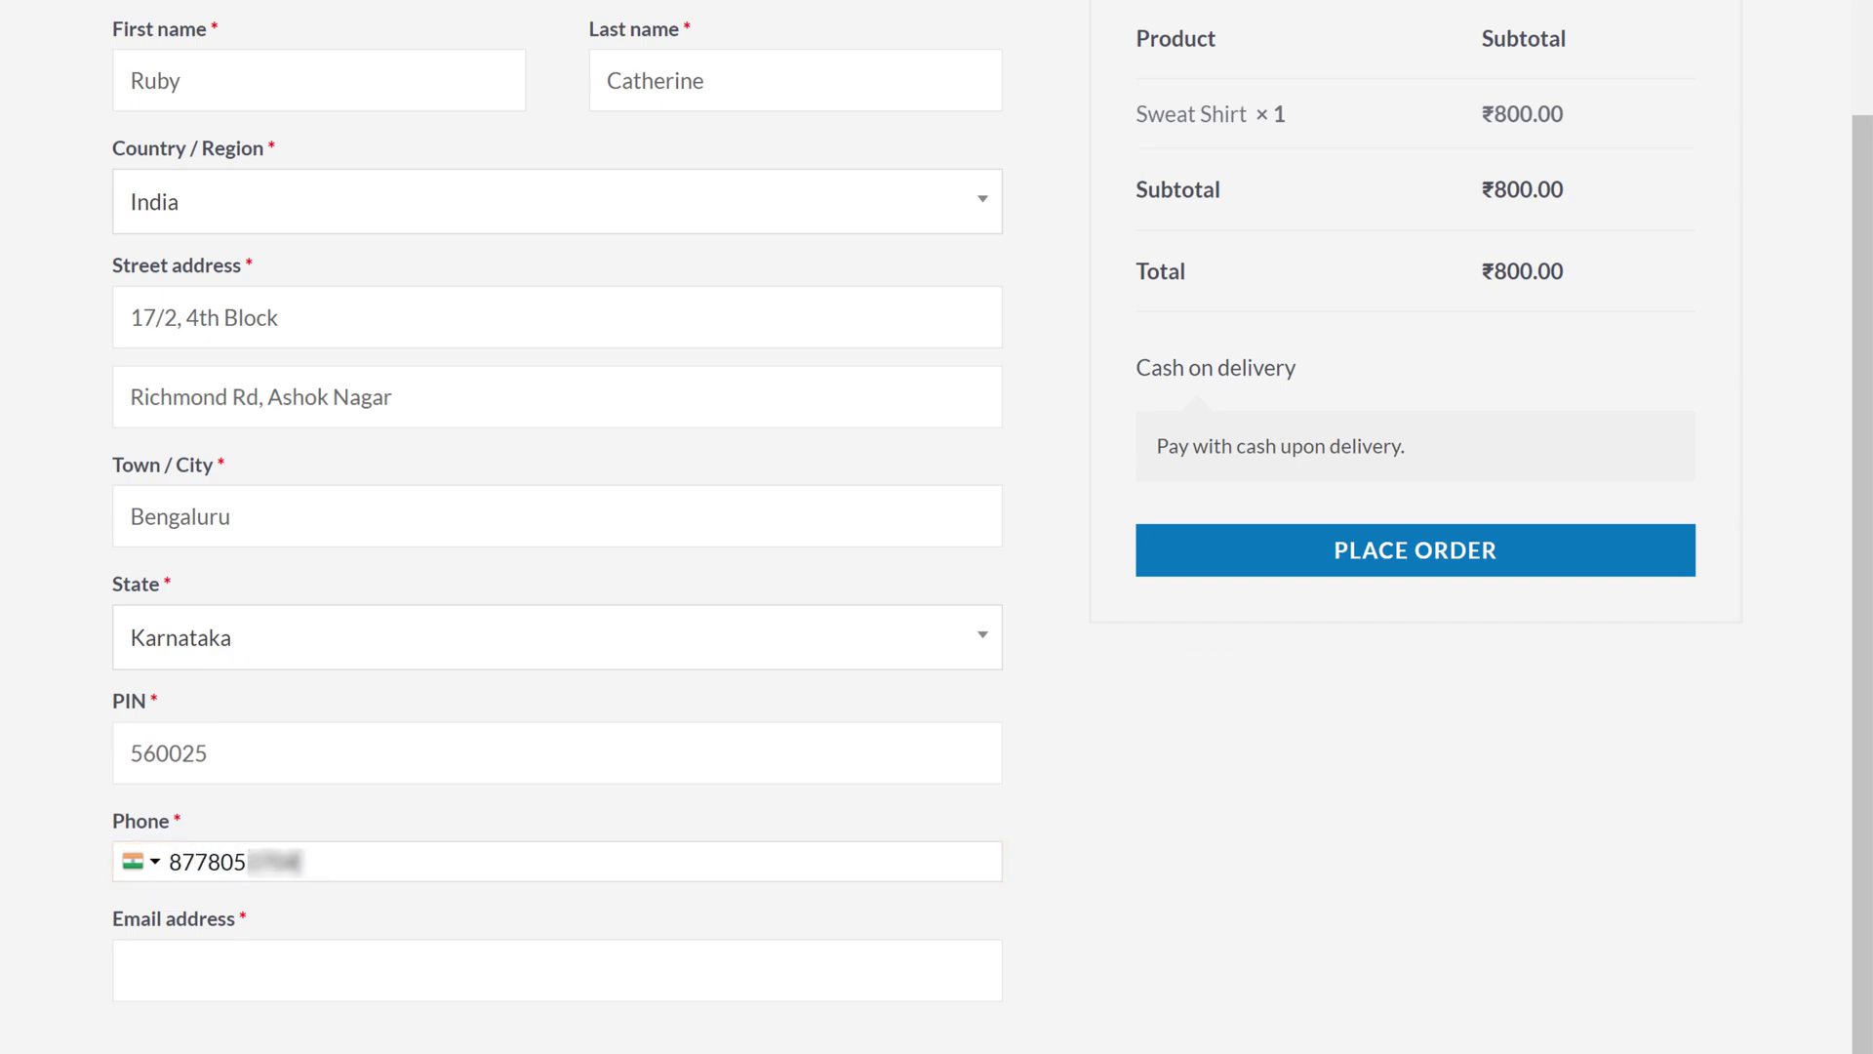
left_click(137, 971)
type("ru")
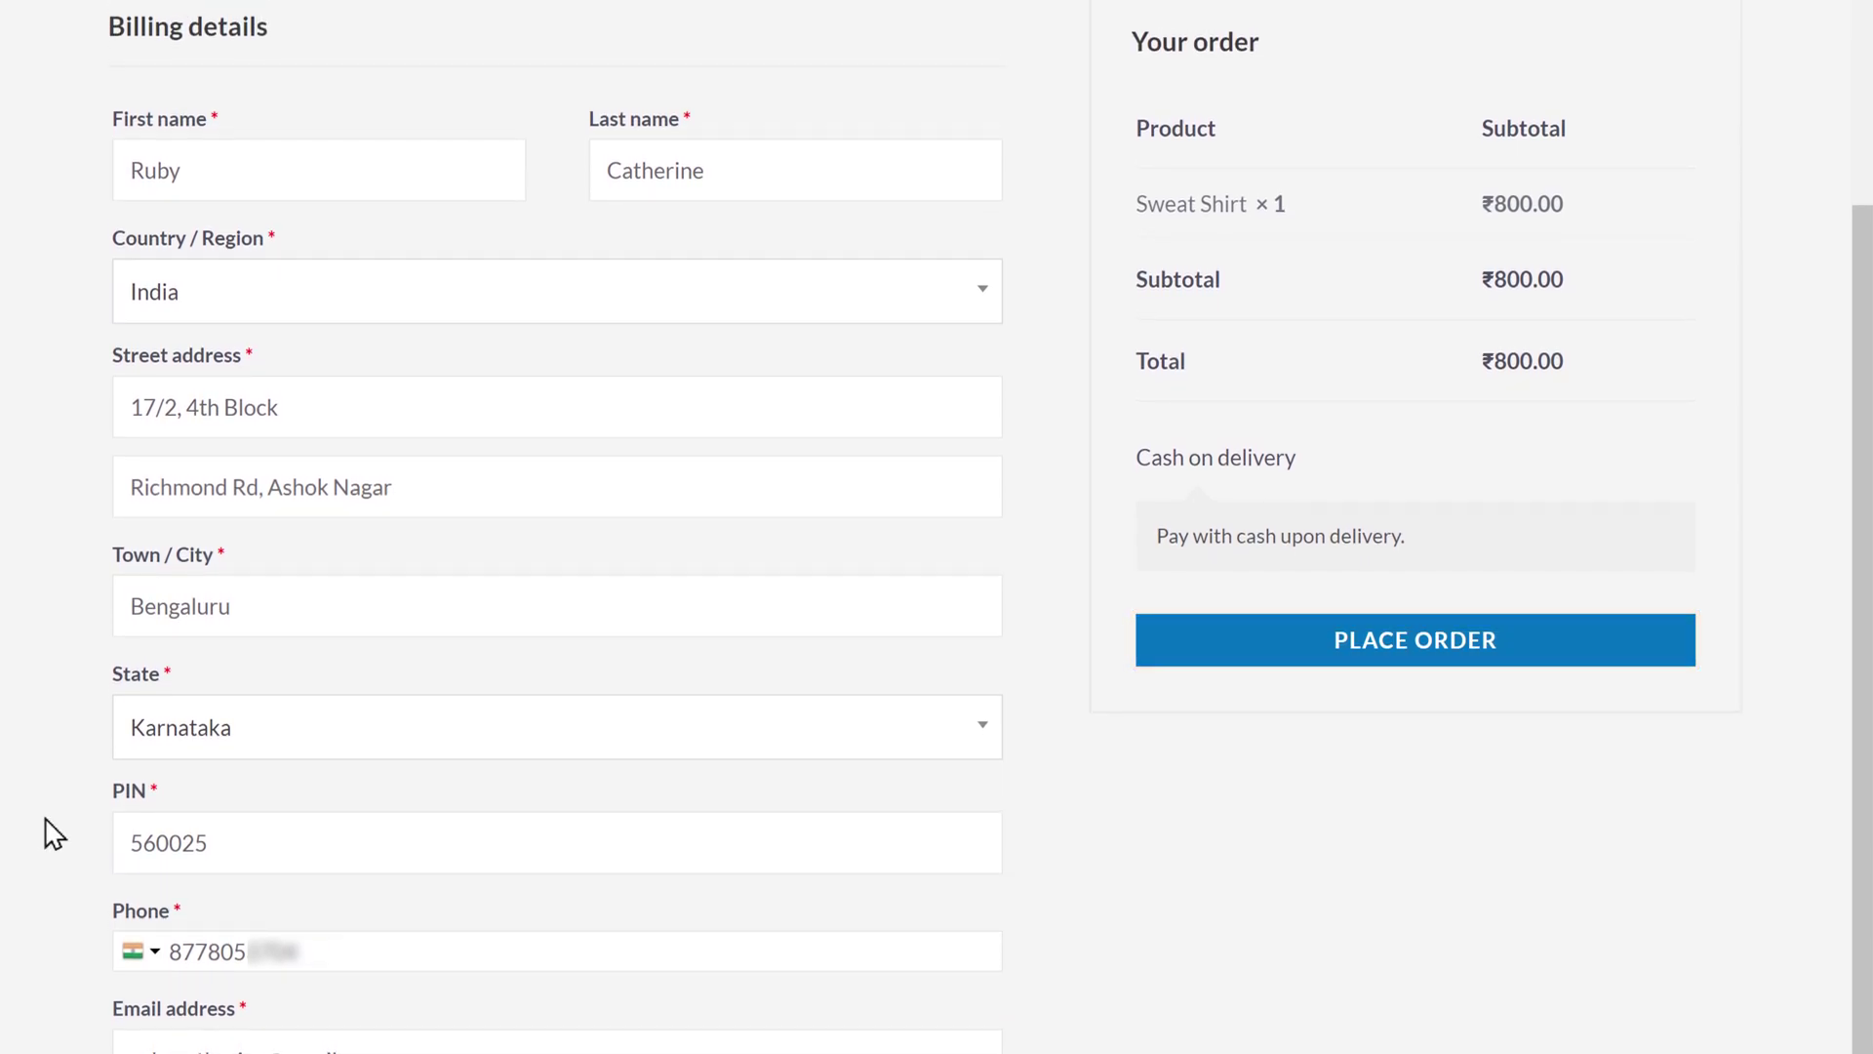
left_click(1409, 653)
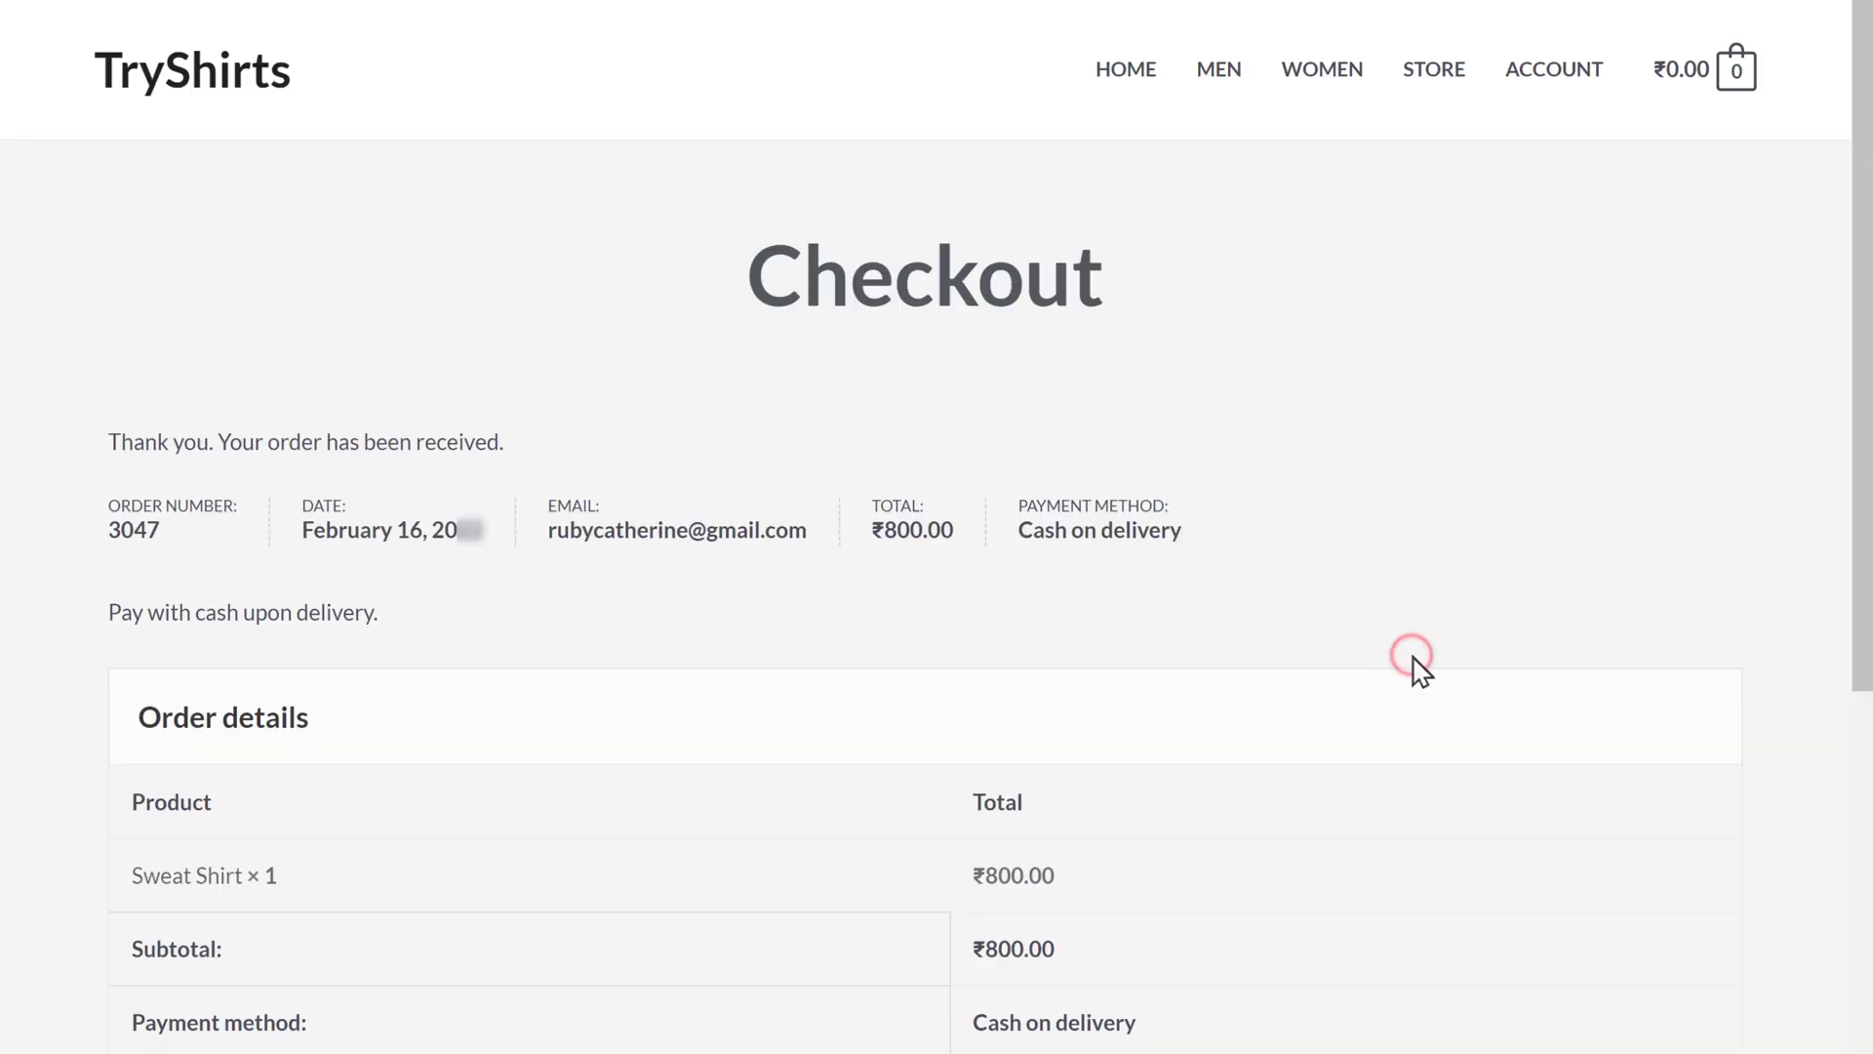
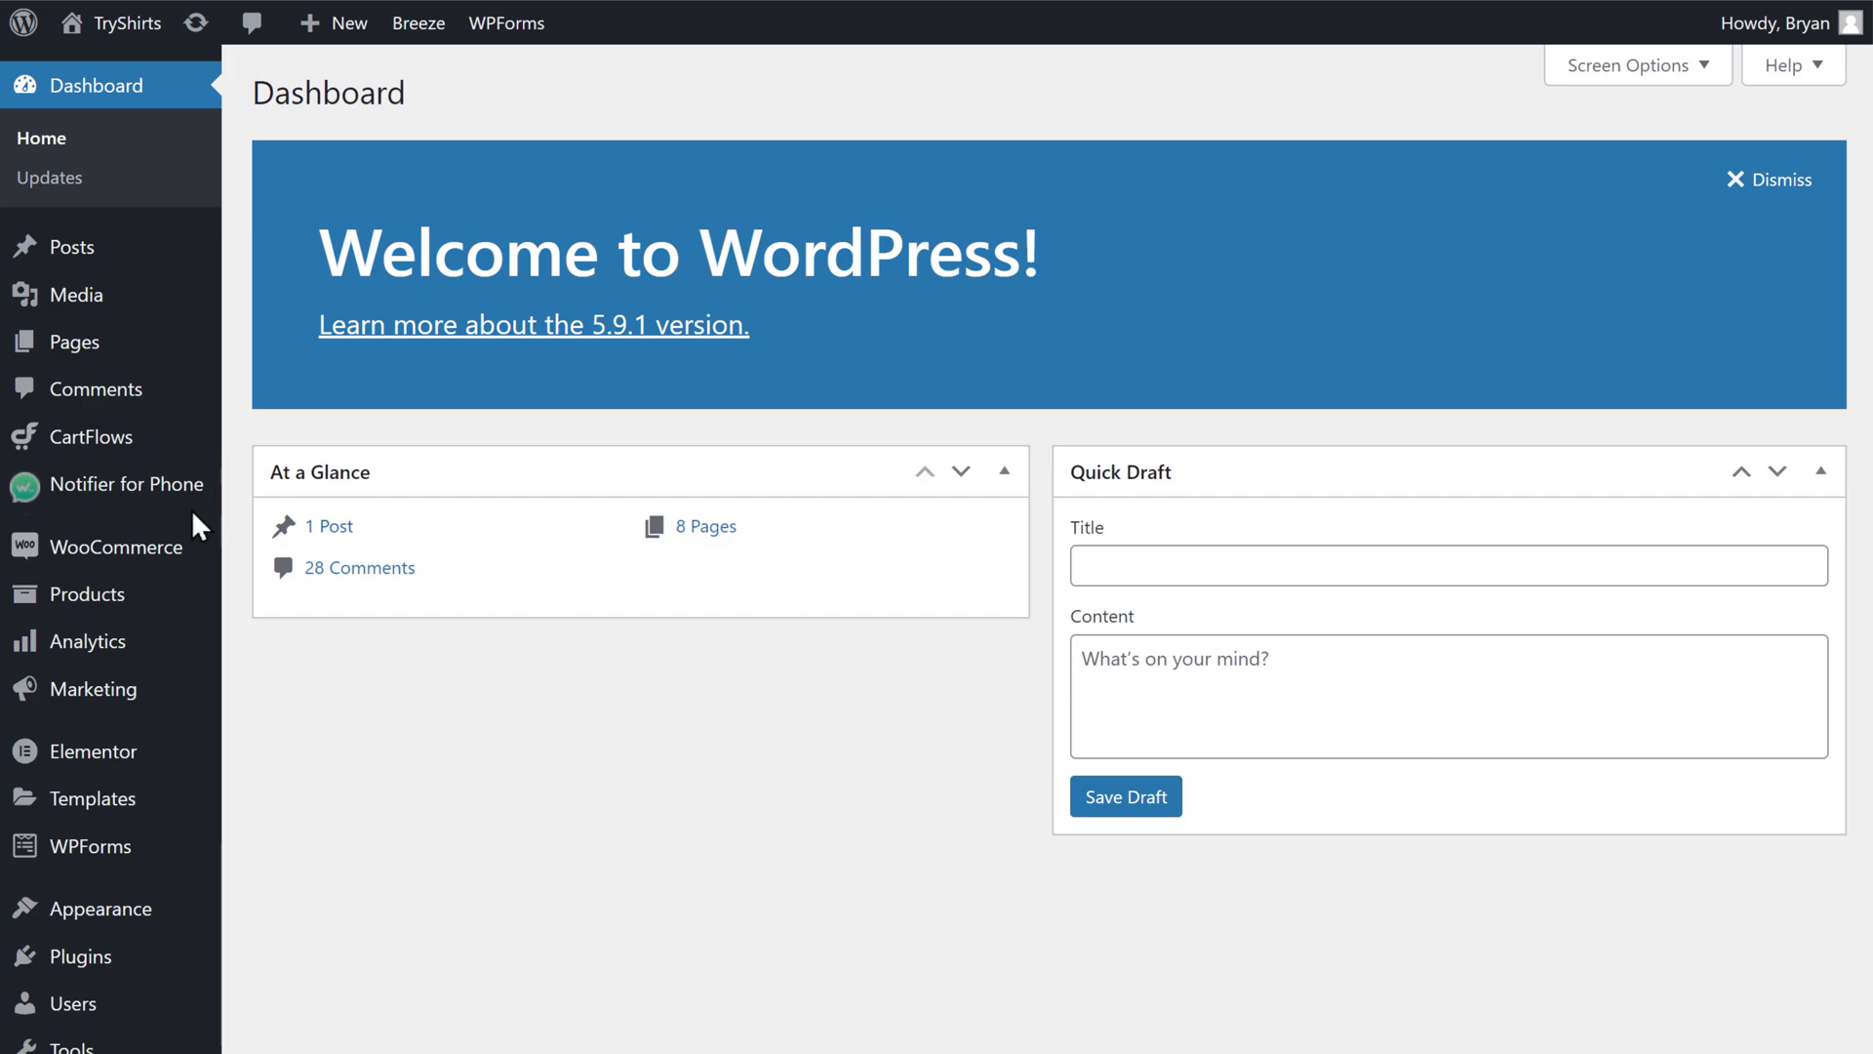
Step: Open the After Checkout template under Template for Woocommerce and add the line "*Order Id* :" below the Whatsapp number line
mouse_move(121, 499)
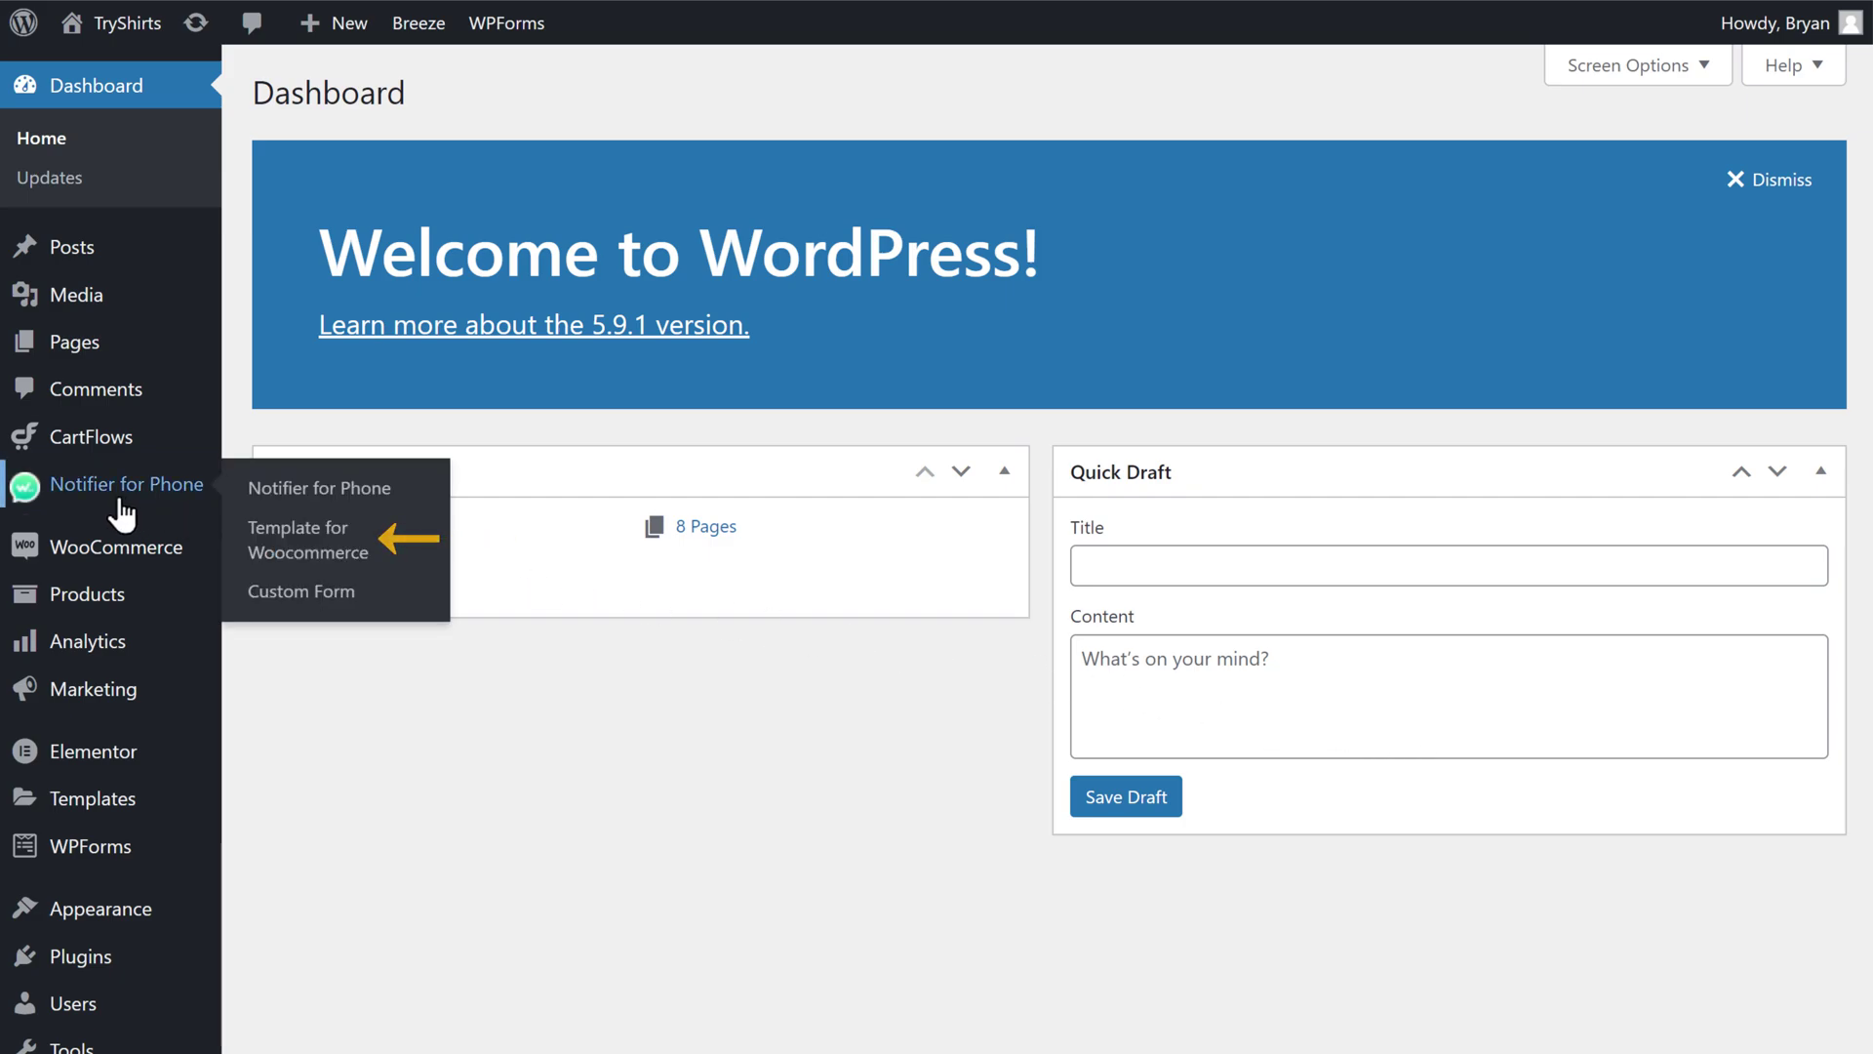
left_click(308, 566)
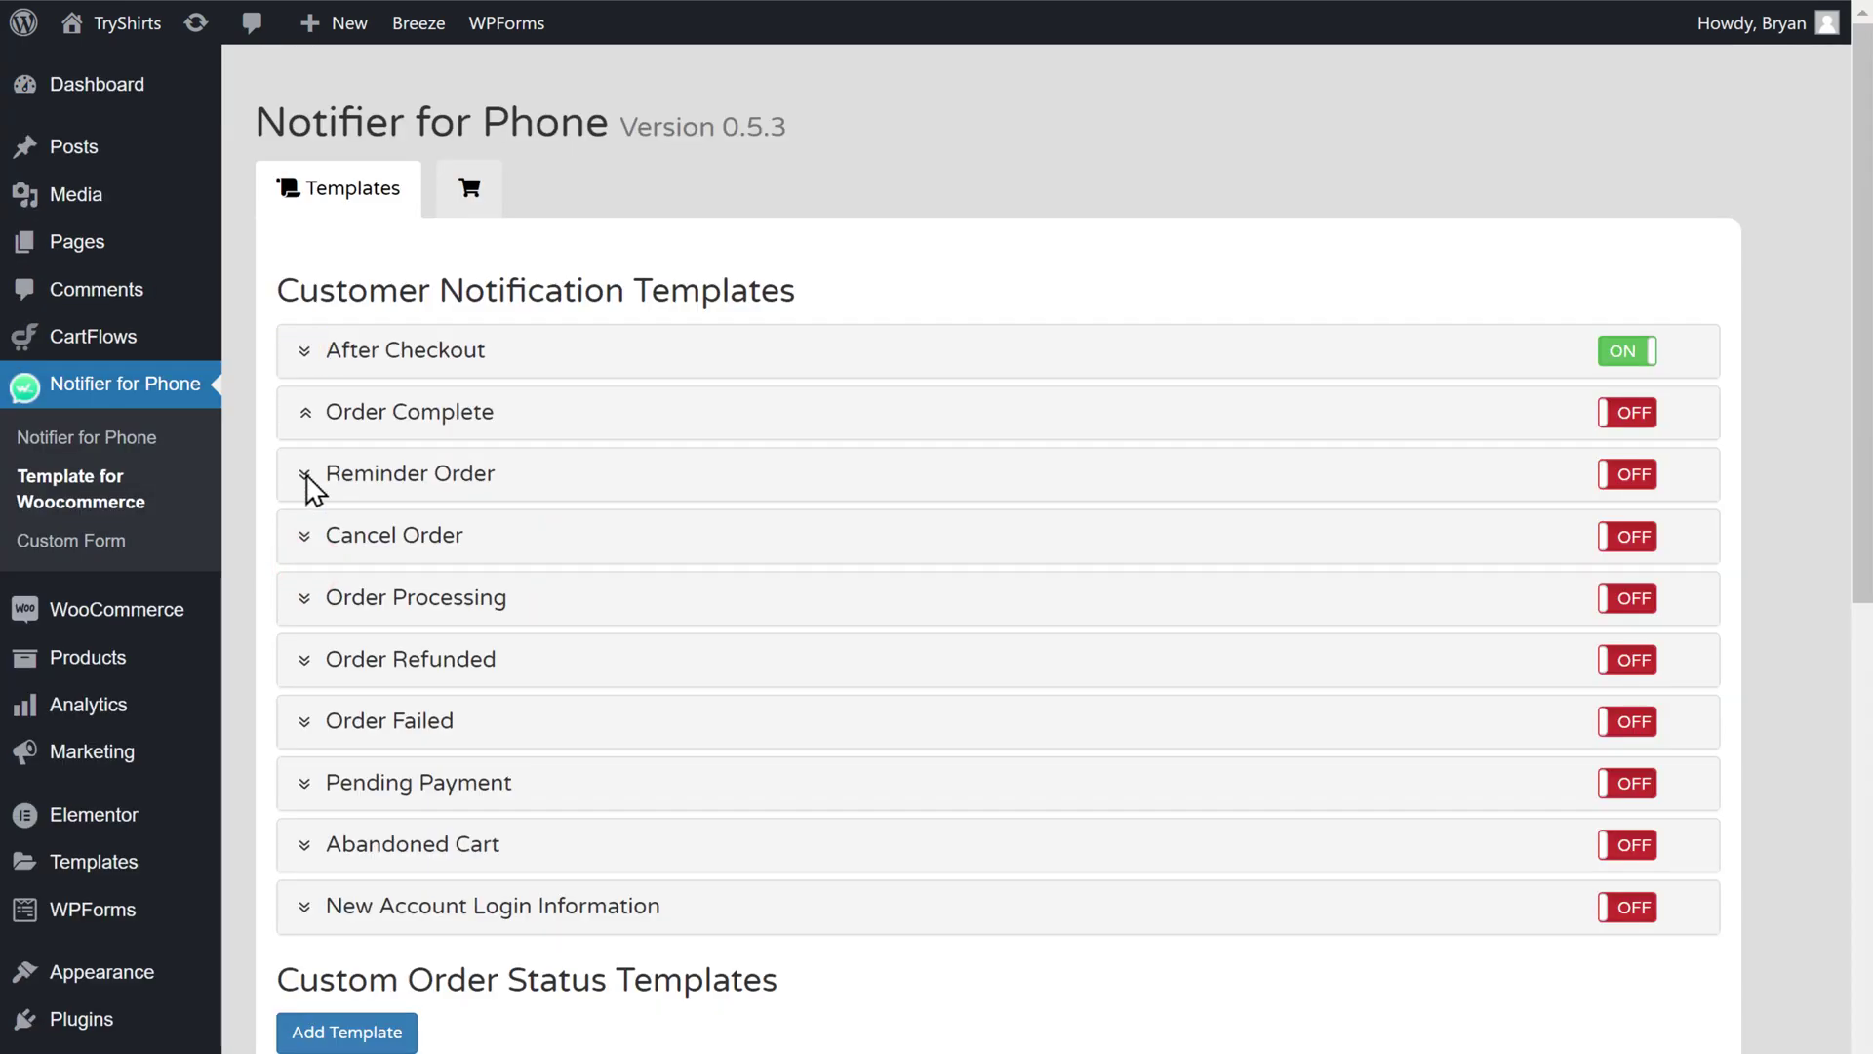
left_click(304, 357)
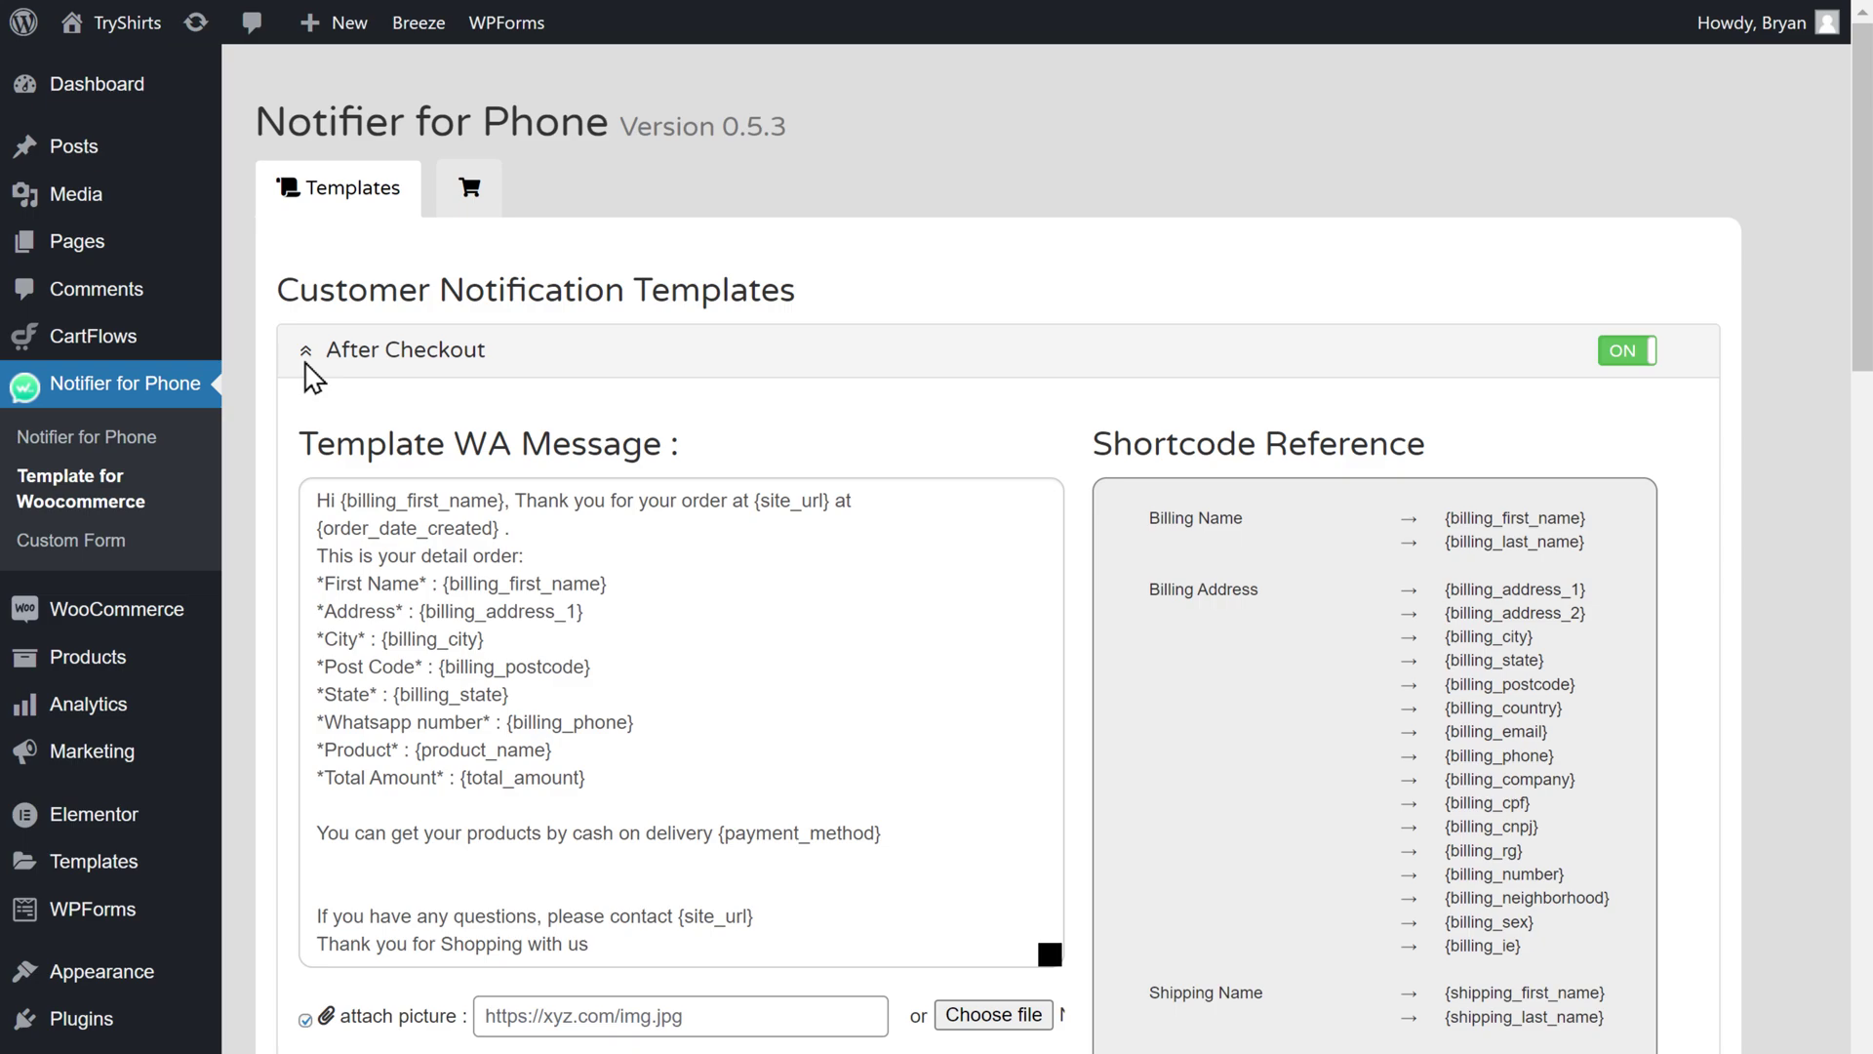
left_click(635, 725)
key("Return")
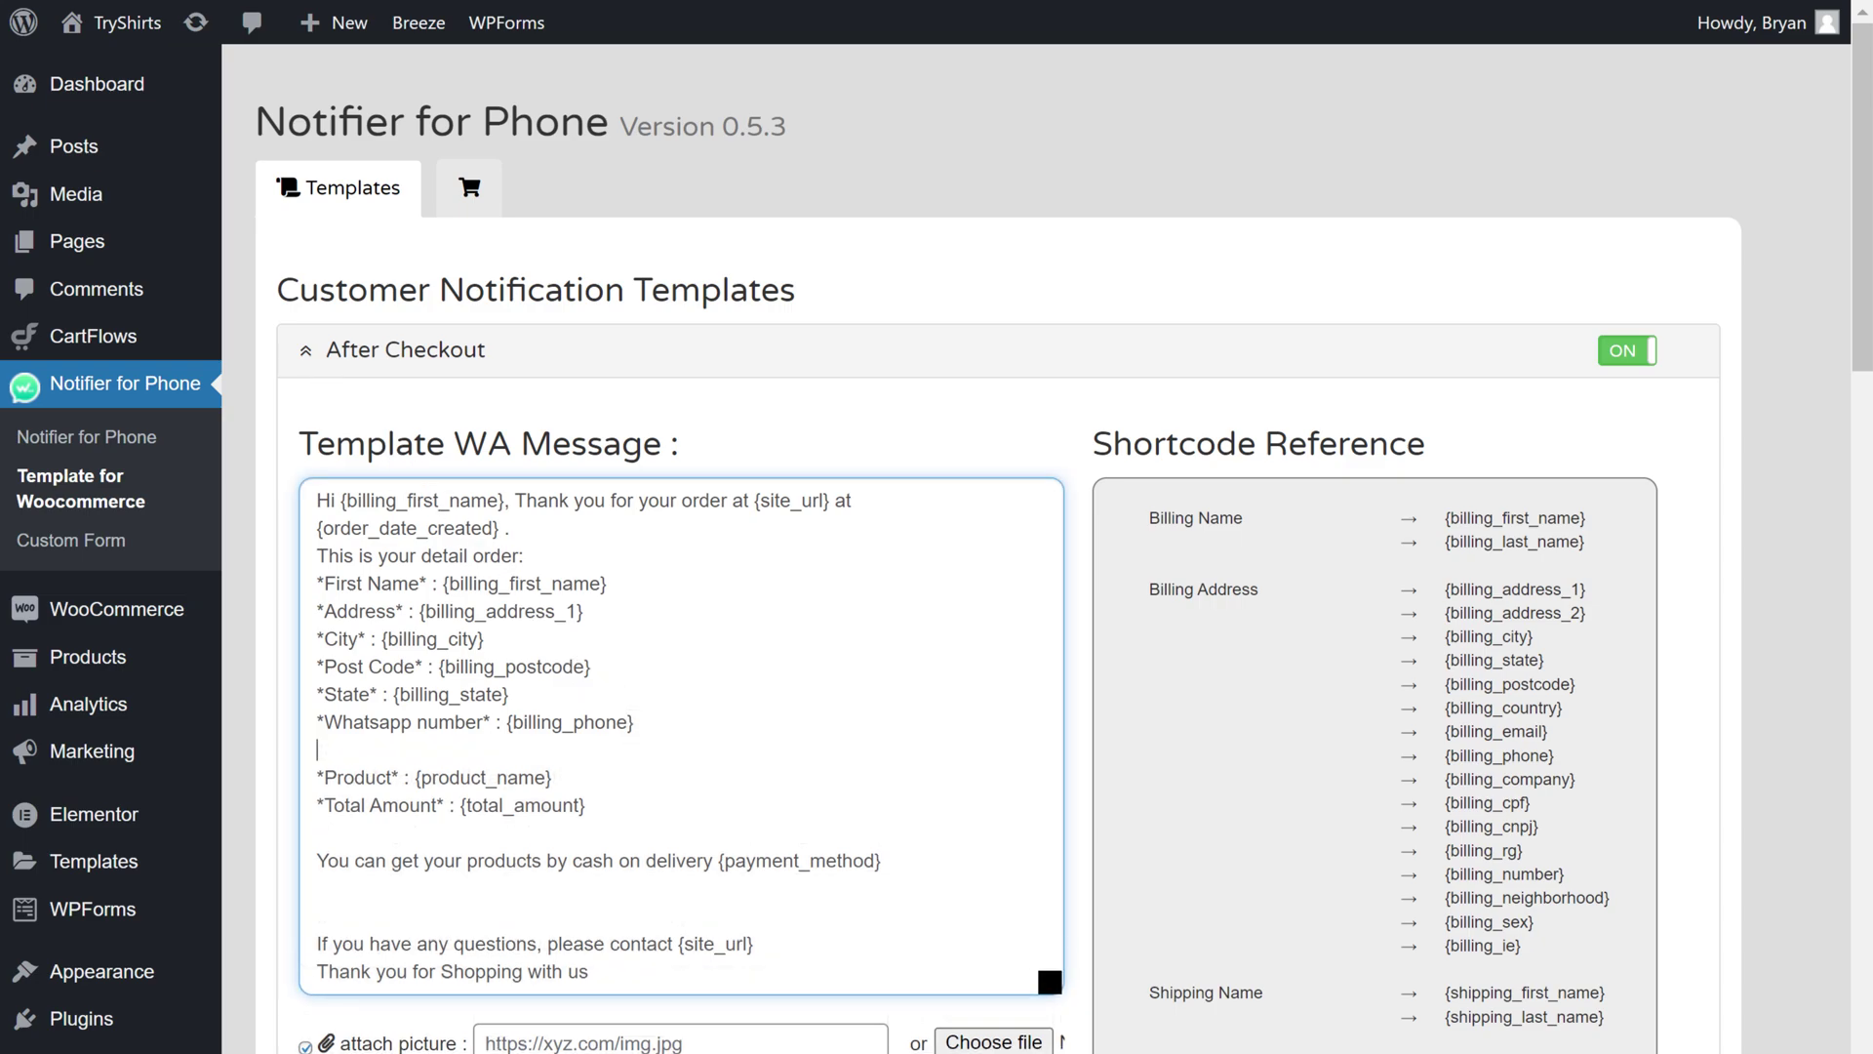
type("*Order Id* :")
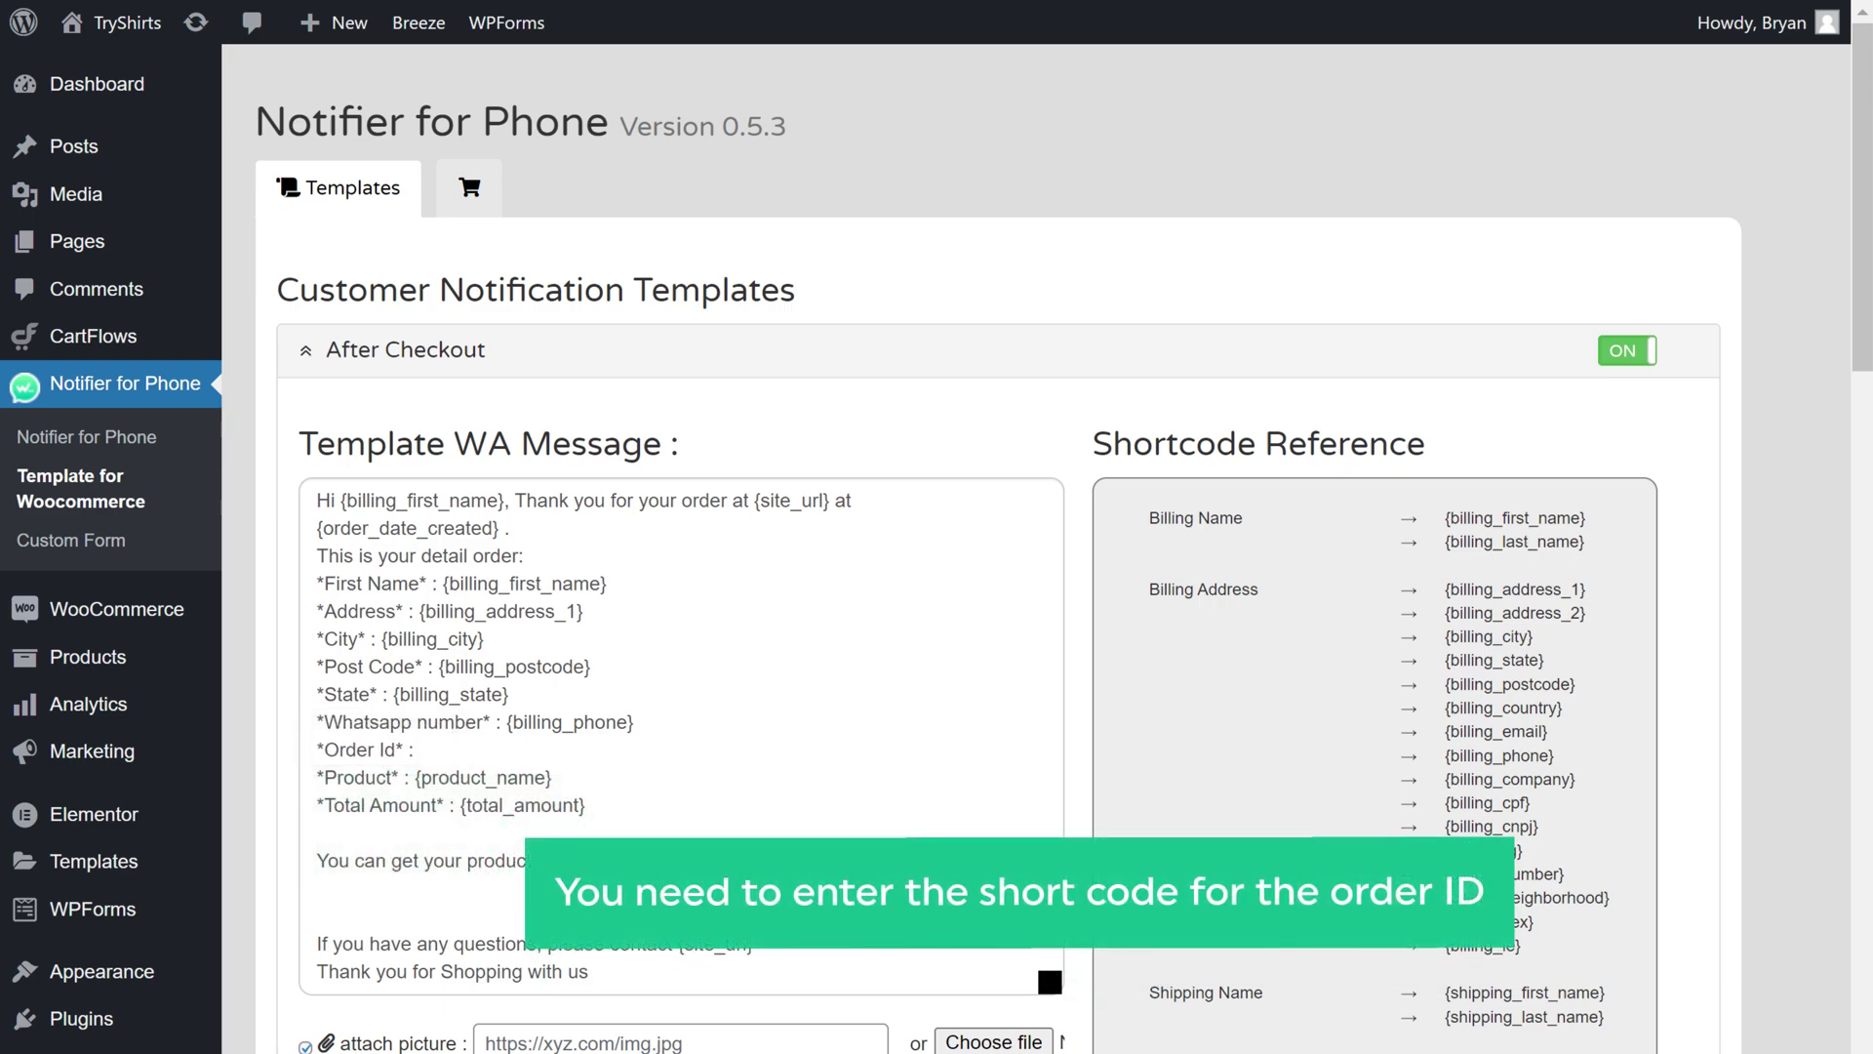
Step: Copy the {order_id} shortcode from the Shortcode Reference to the end of the "*Order Id* :" line and save the After Checkout template
scroll(937, 546, "down", 8)
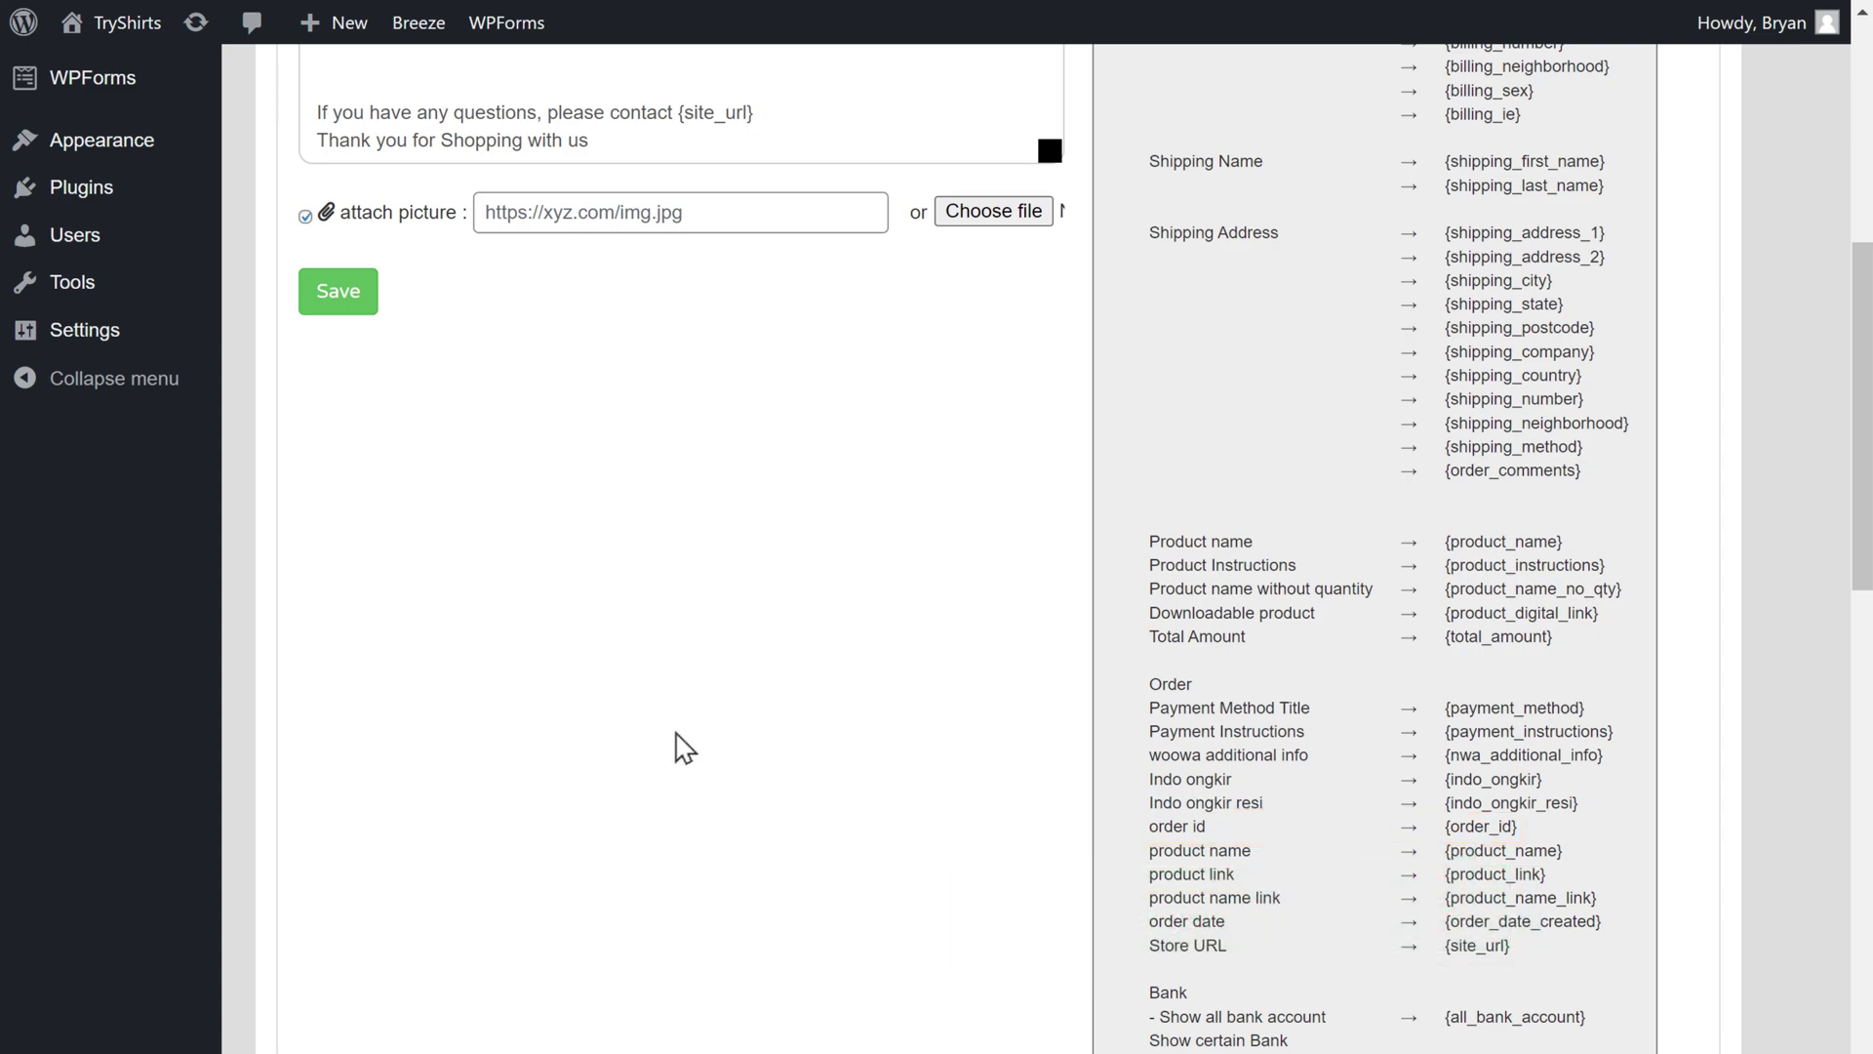
right_click(1522, 828)
left_click(1603, 859)
scroll(1612, 871, "up", 8)
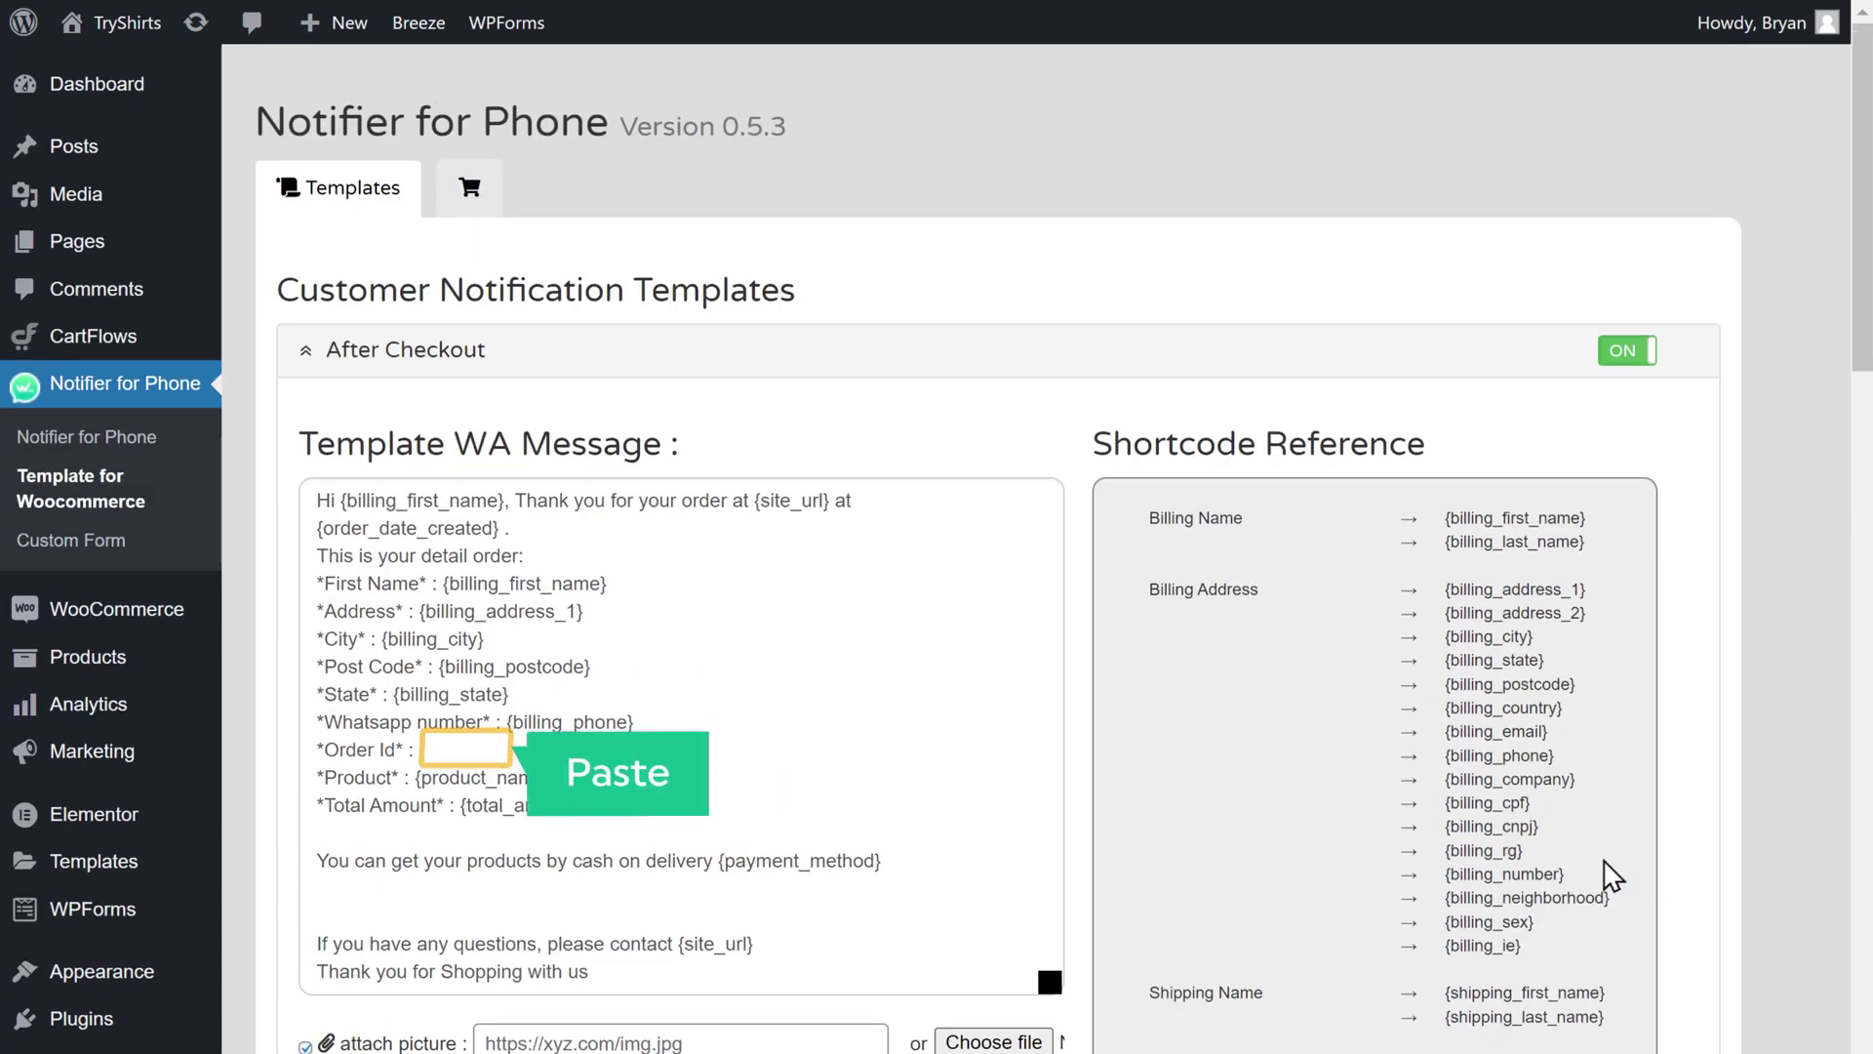
right_click(417, 753)
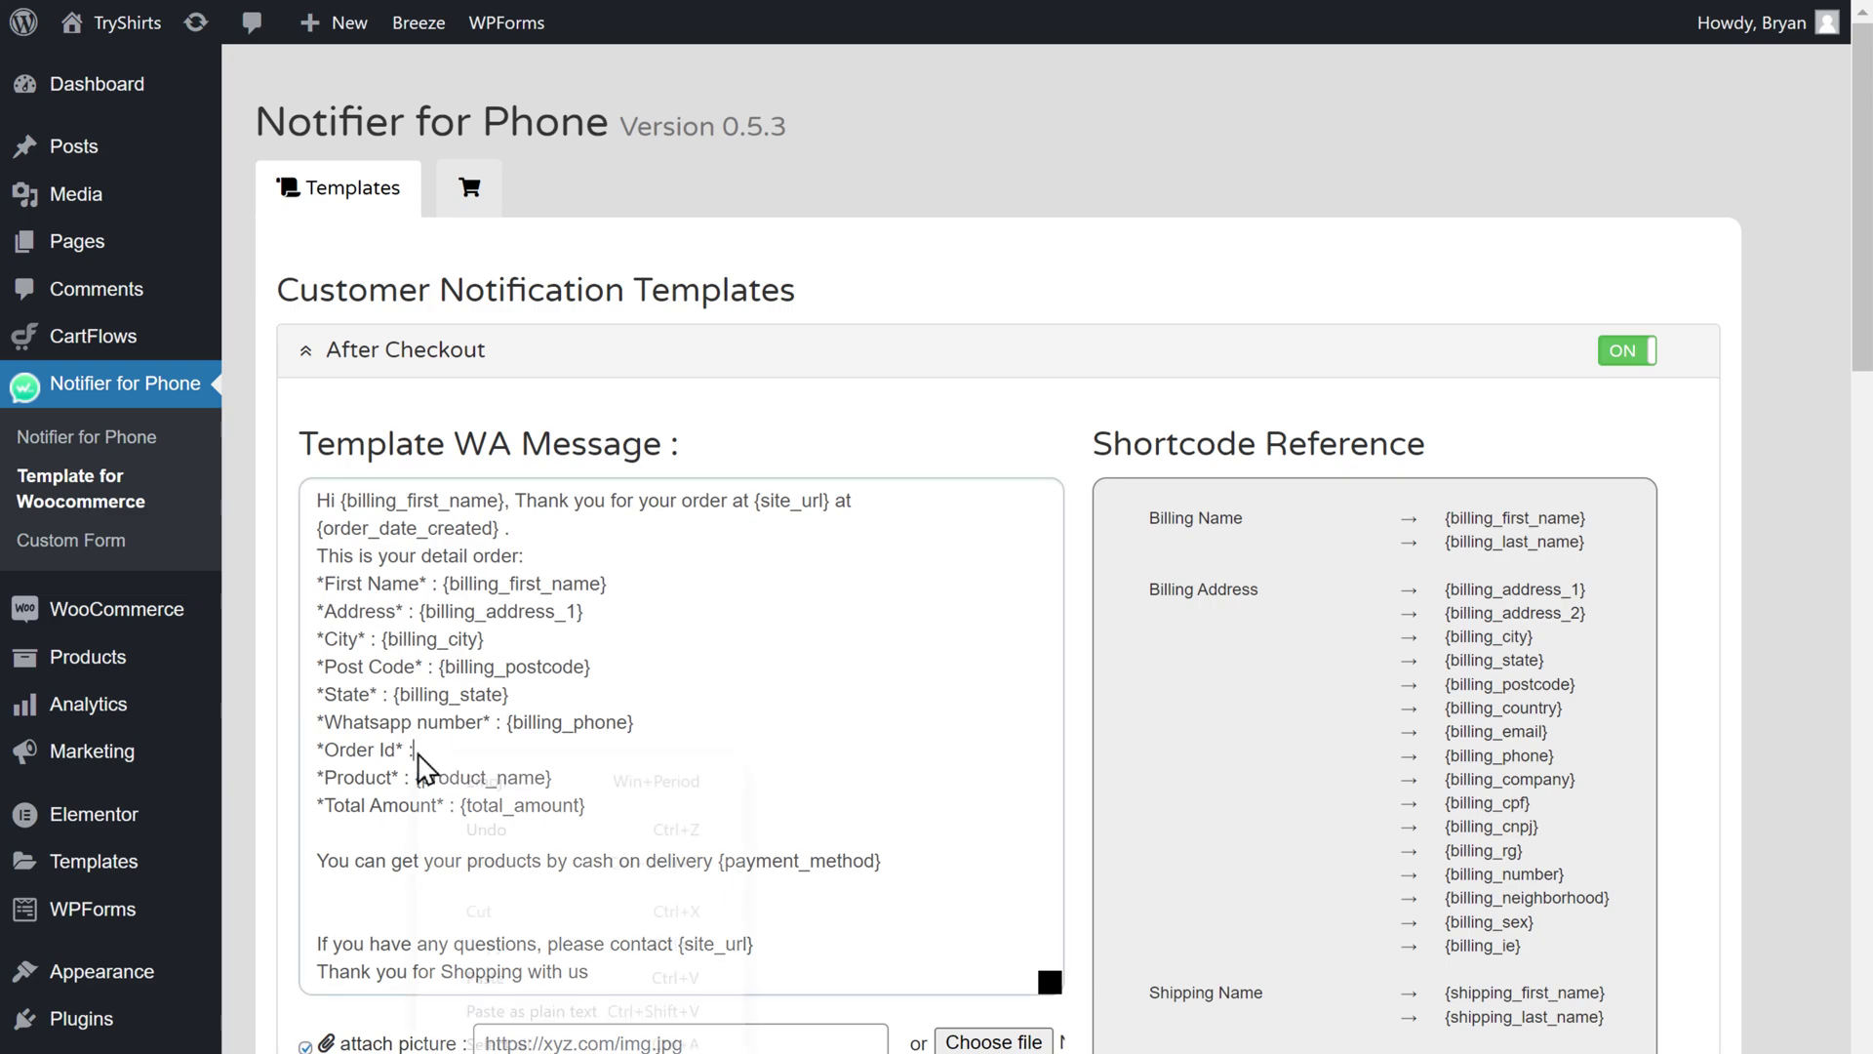
left_click(518, 970)
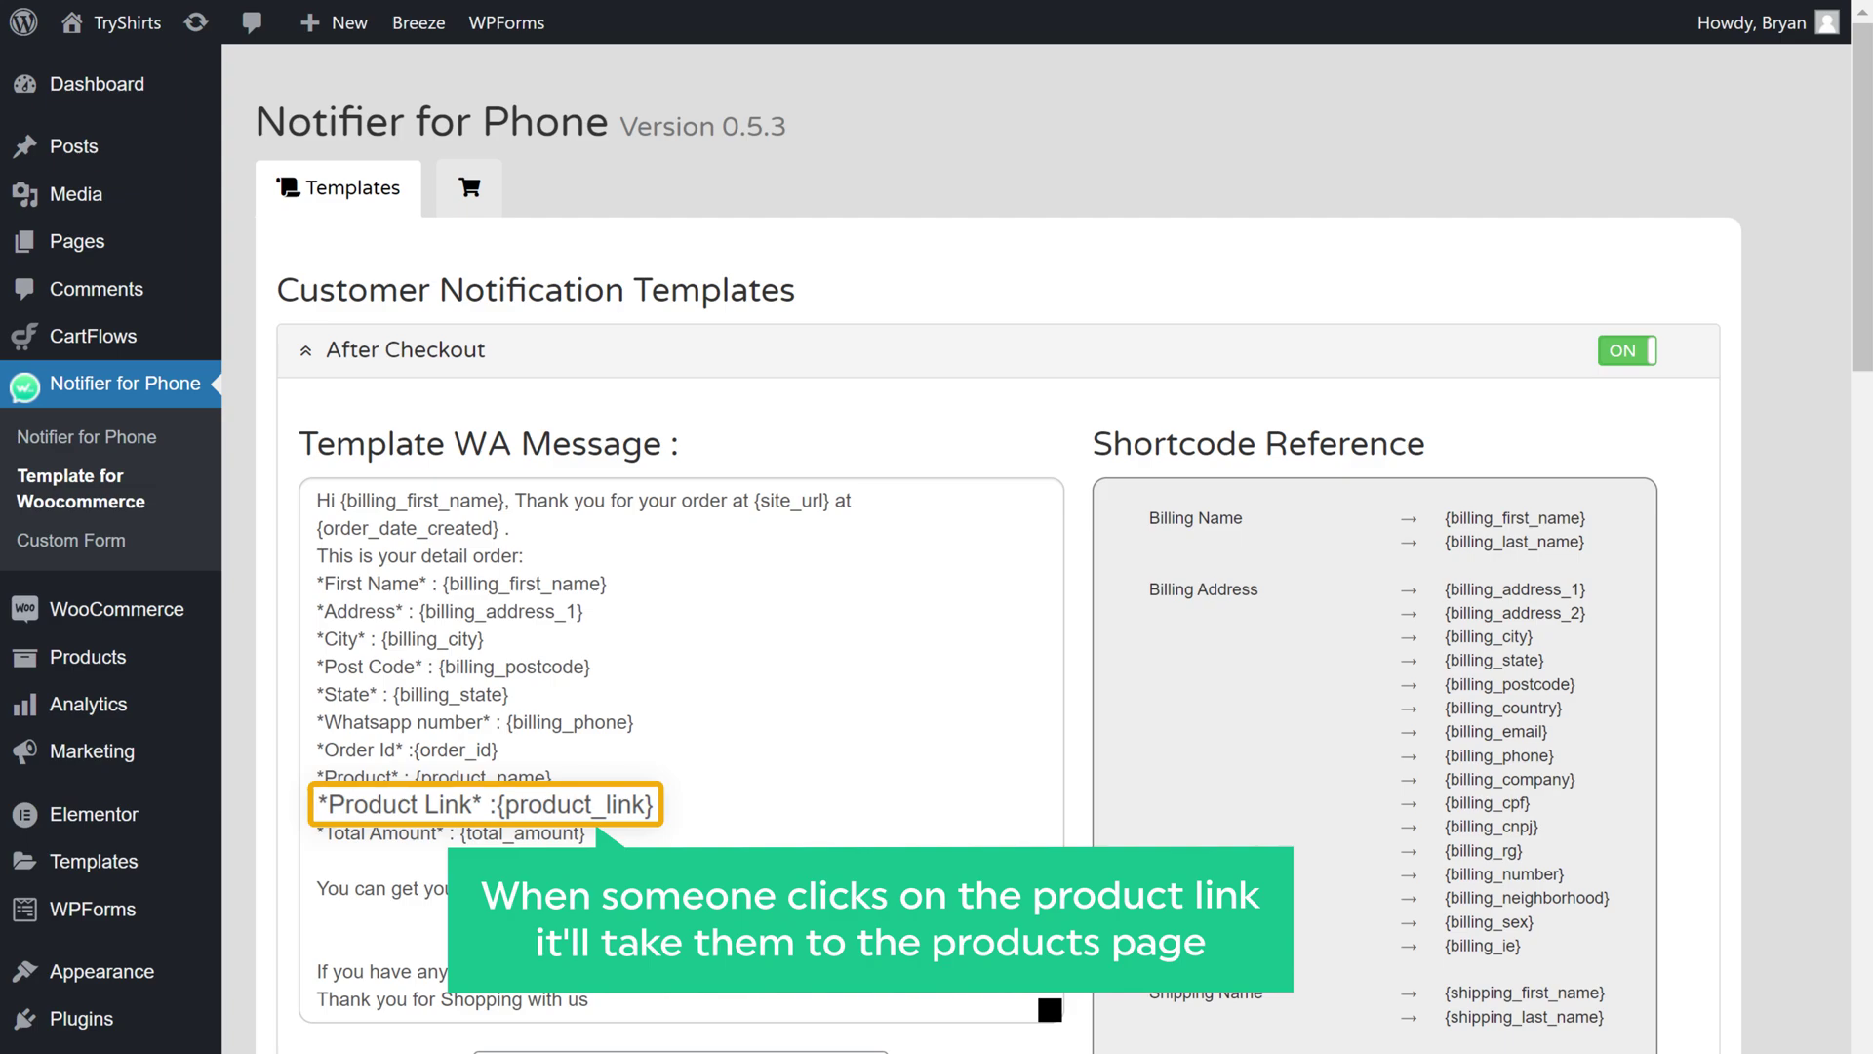
scroll(550, 865, "down", 2)
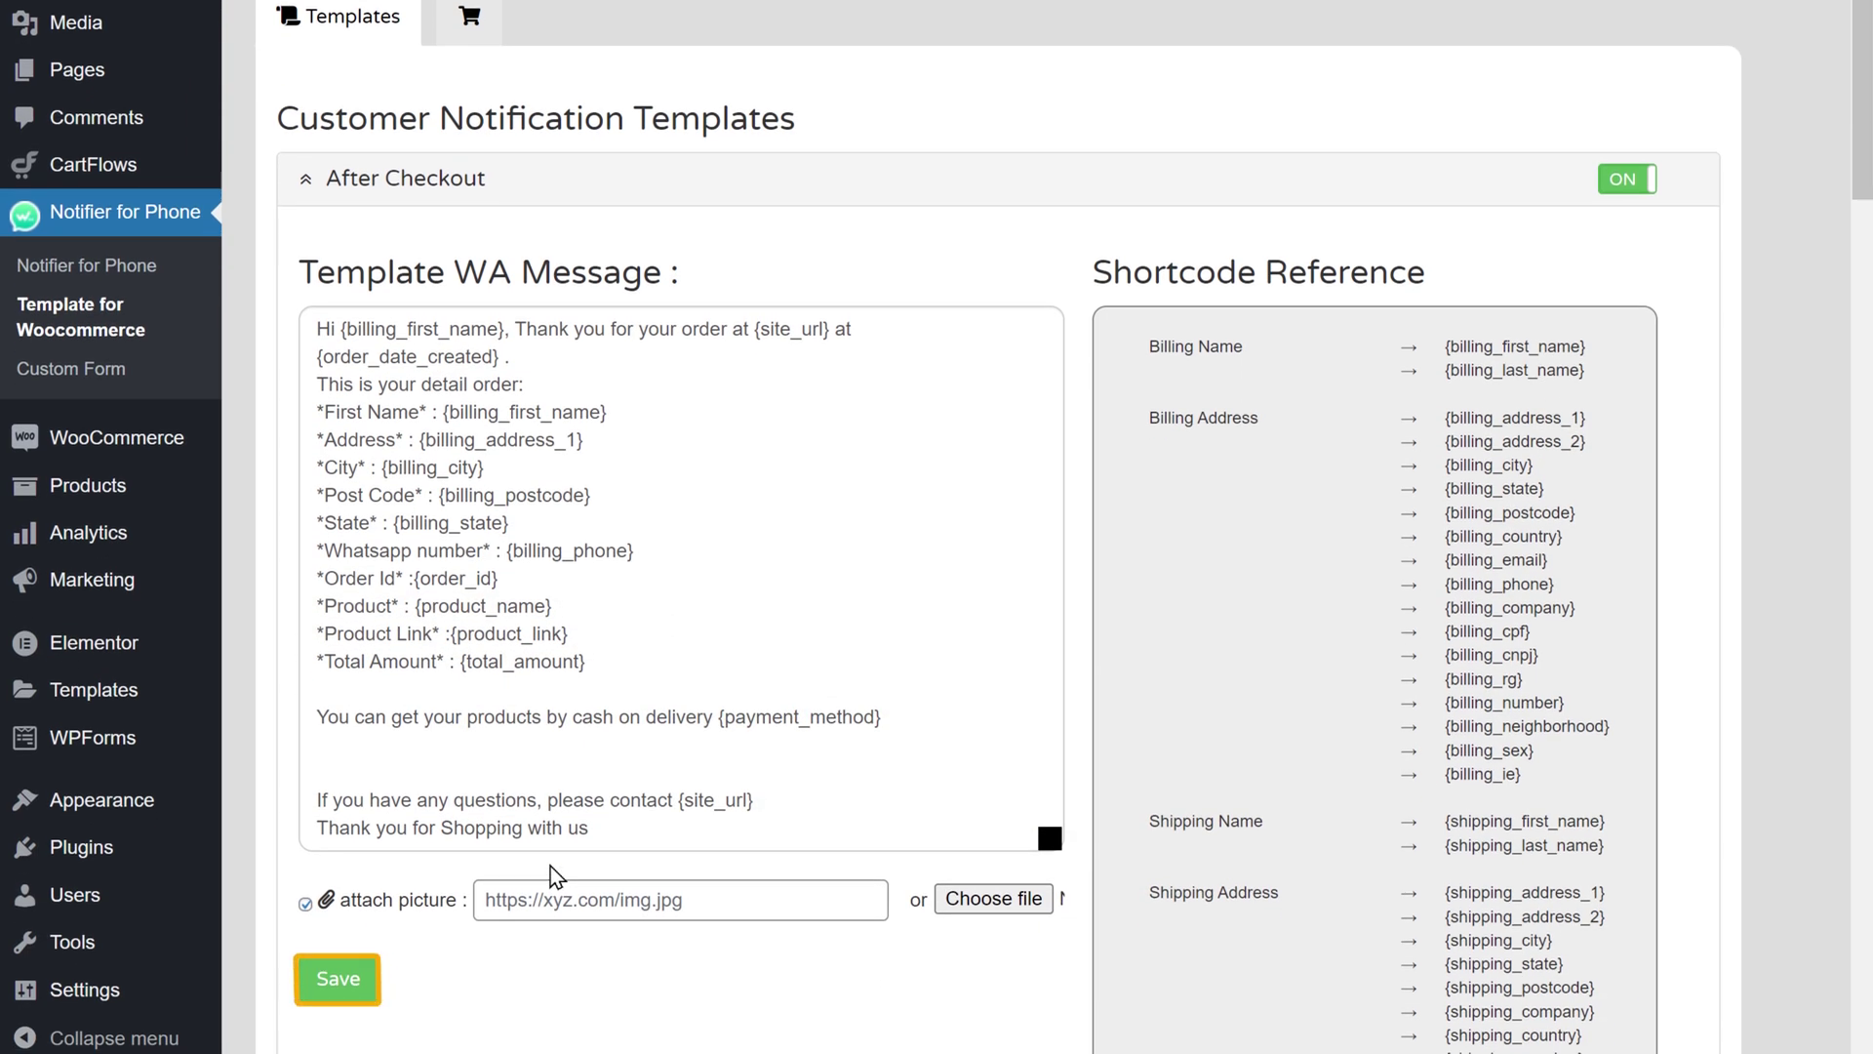
left_click(338, 987)
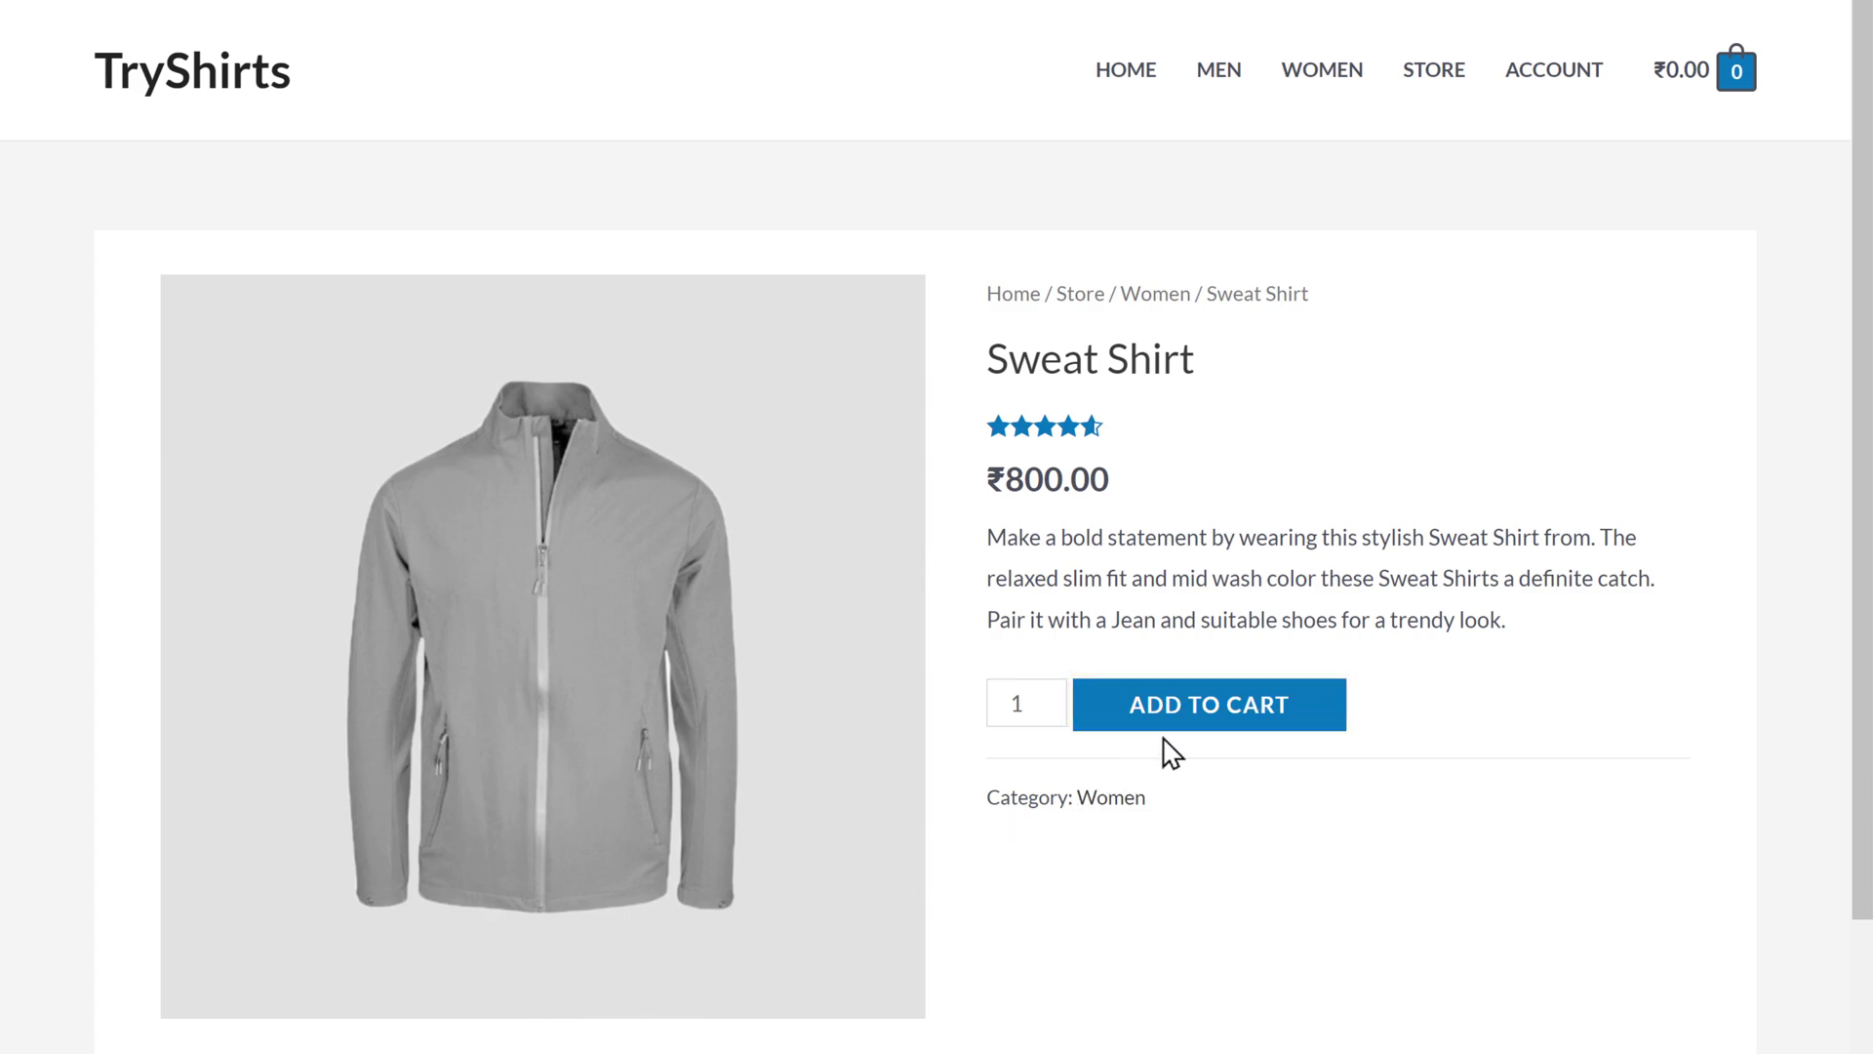
Step: Order one Sweat Shirt with cash on delivery from the store and open the received order message in WhatsApp
left_click(1210, 722)
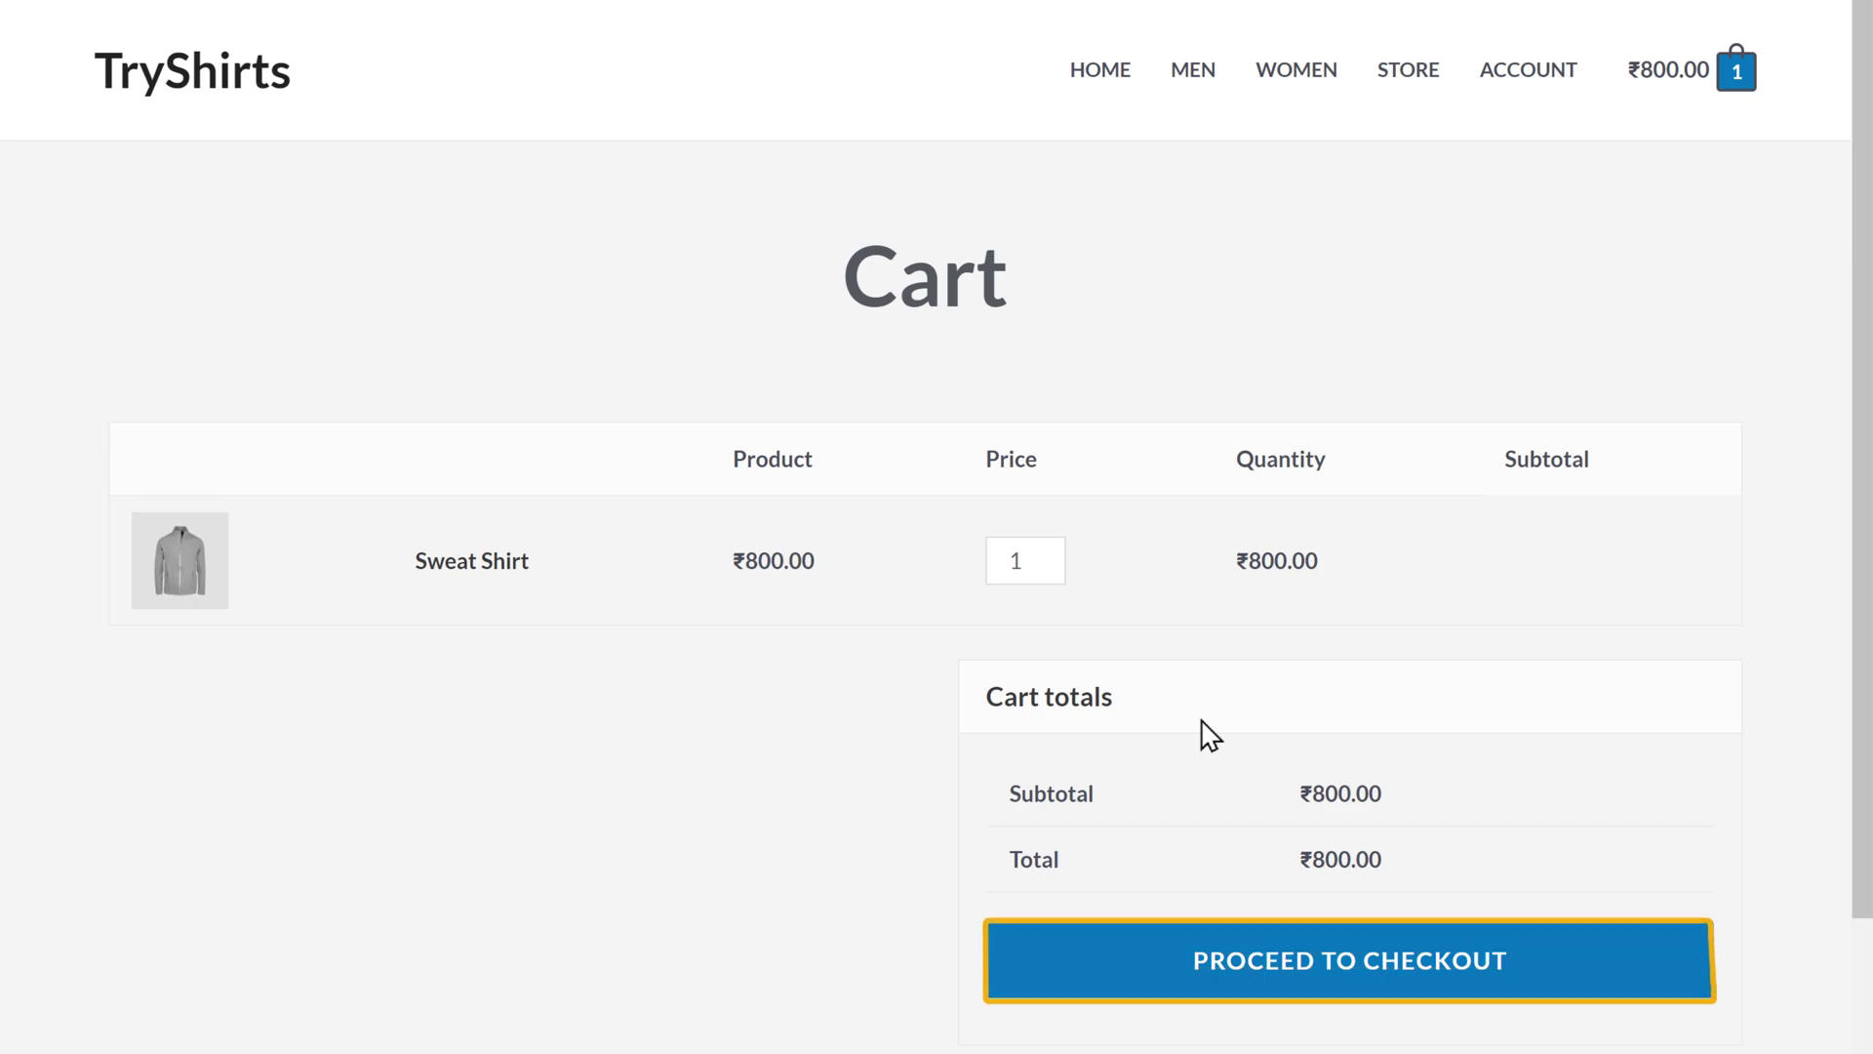
left_click(1342, 978)
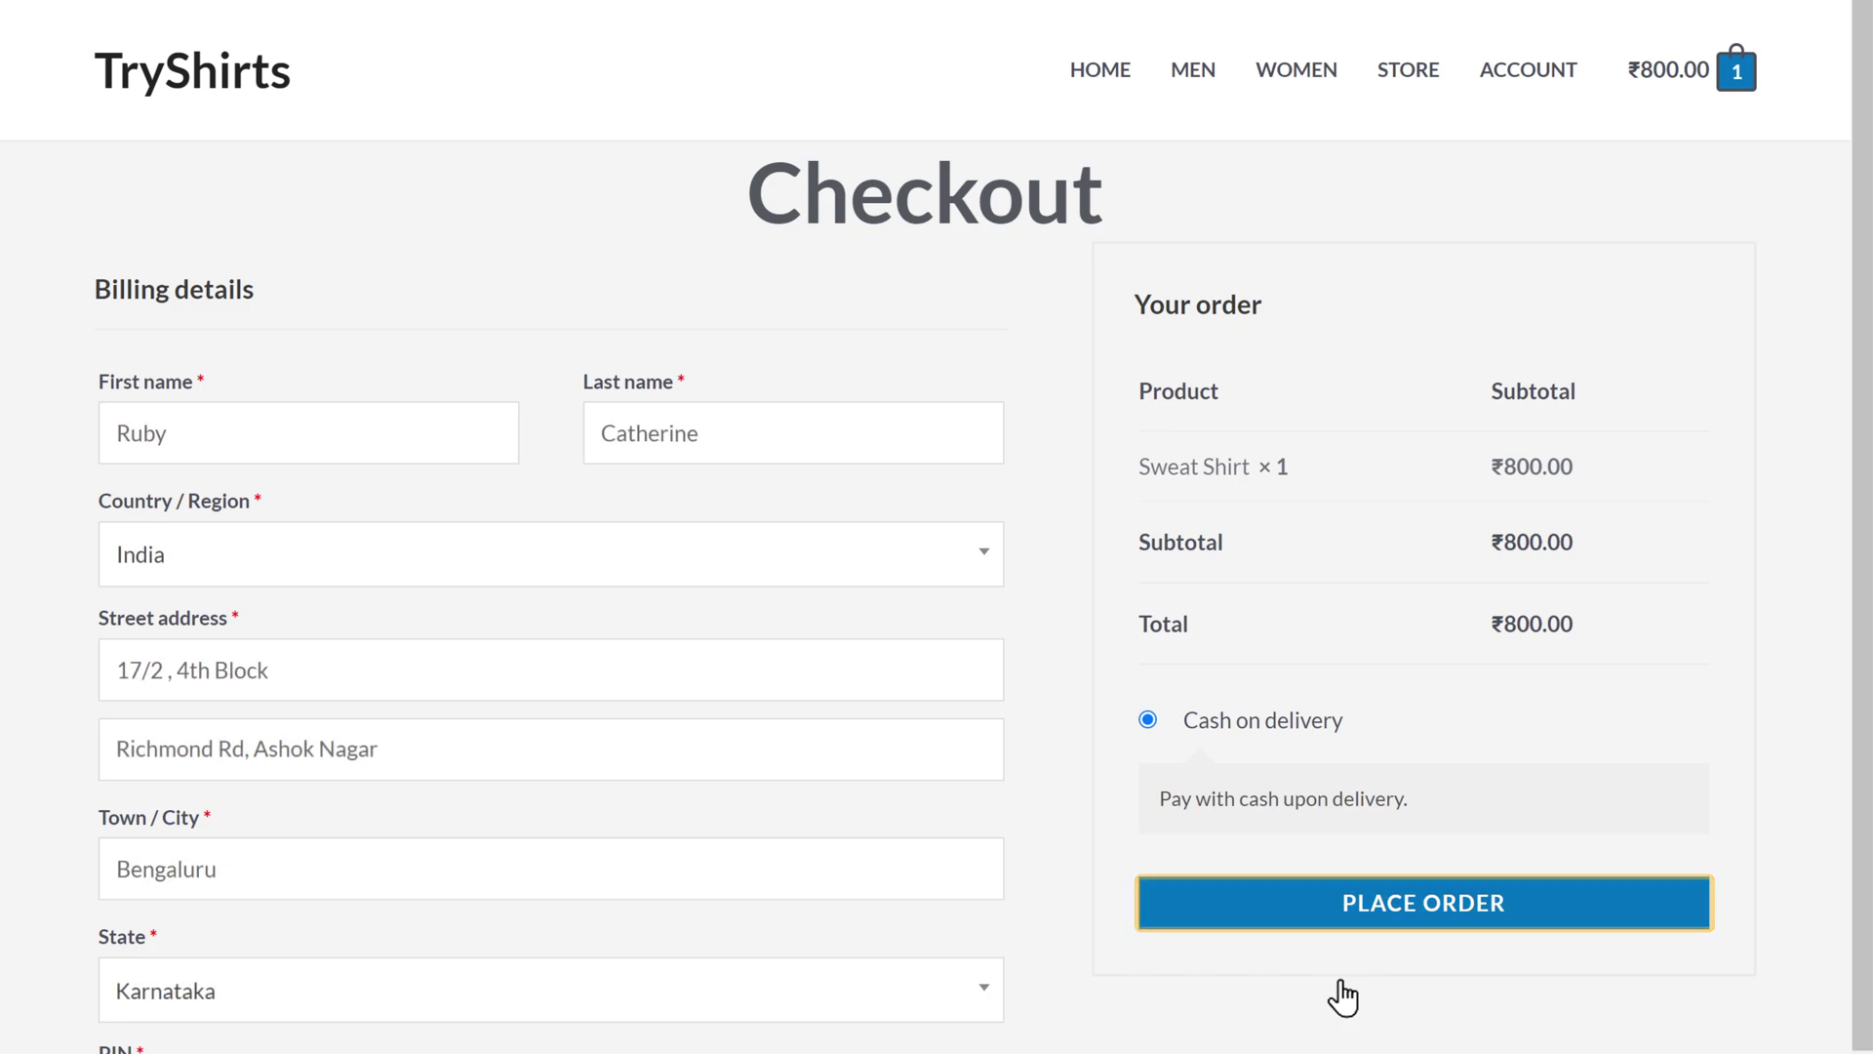
left_click(1419, 919)
scroll(1417, 819, "down", 2)
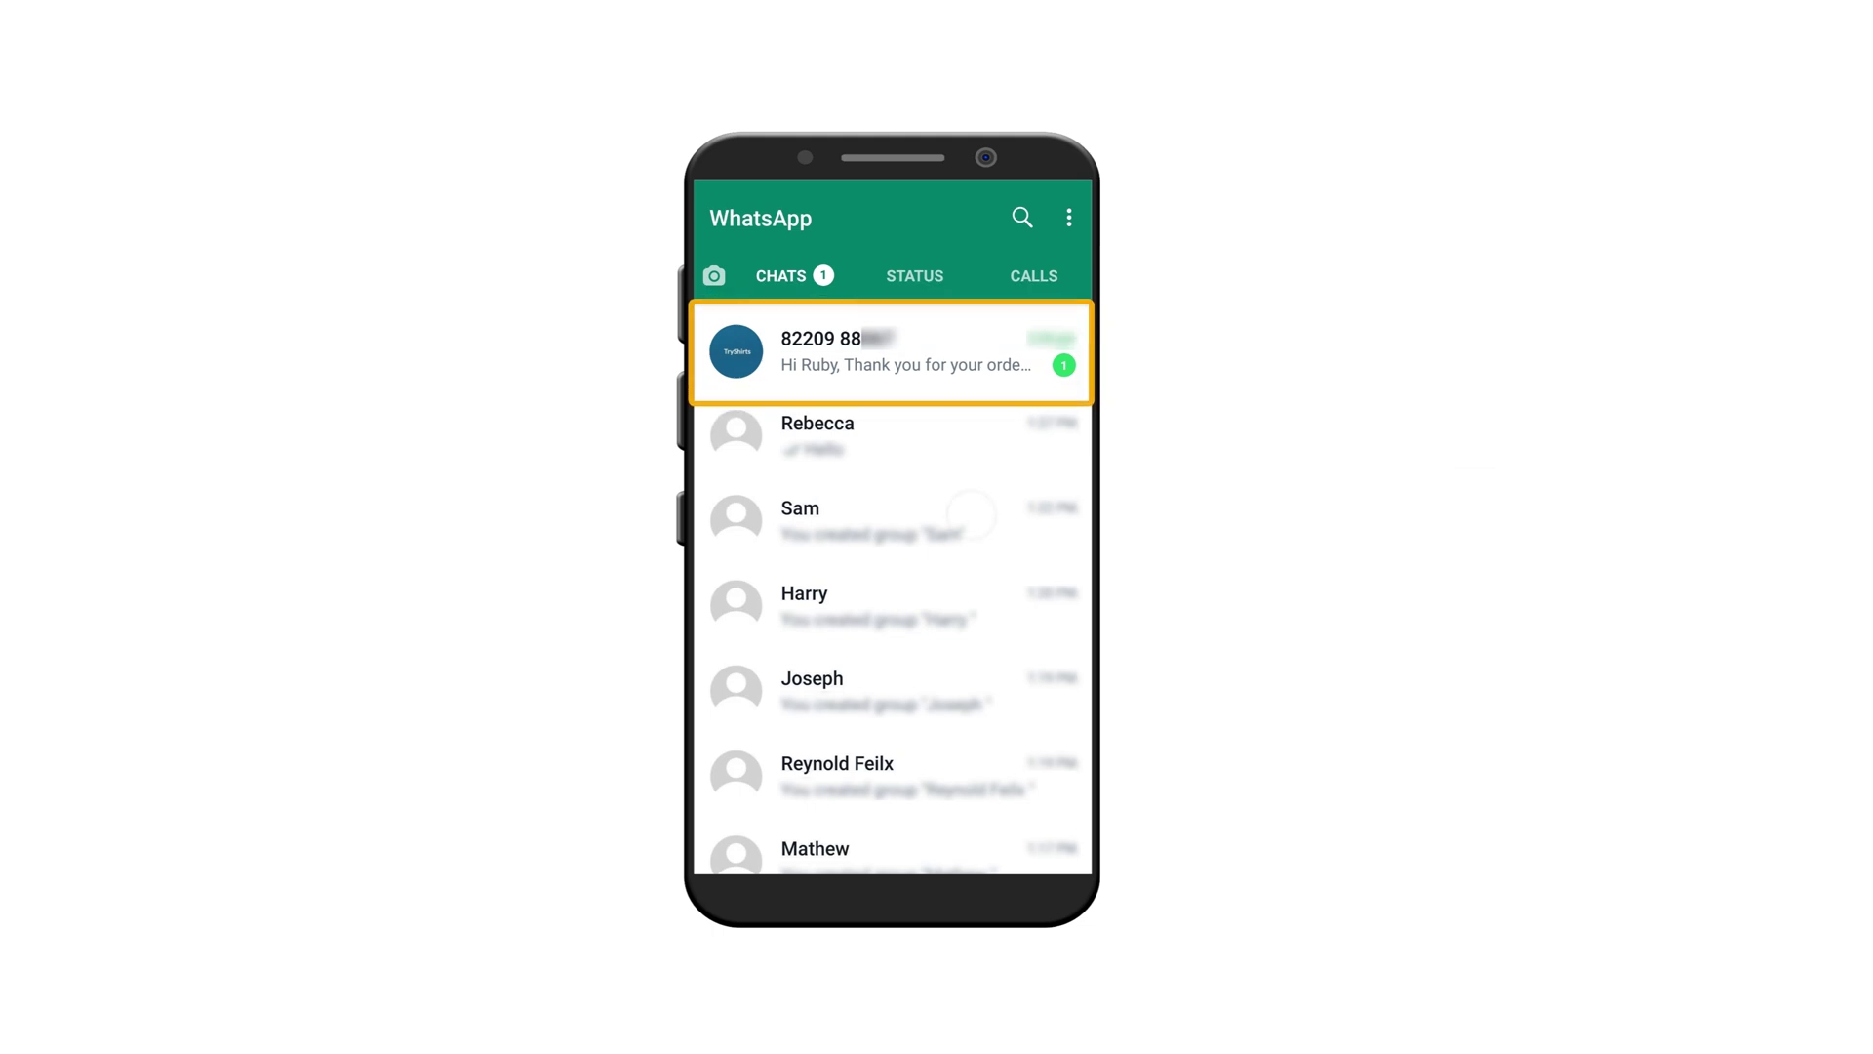
left_click(982, 369)
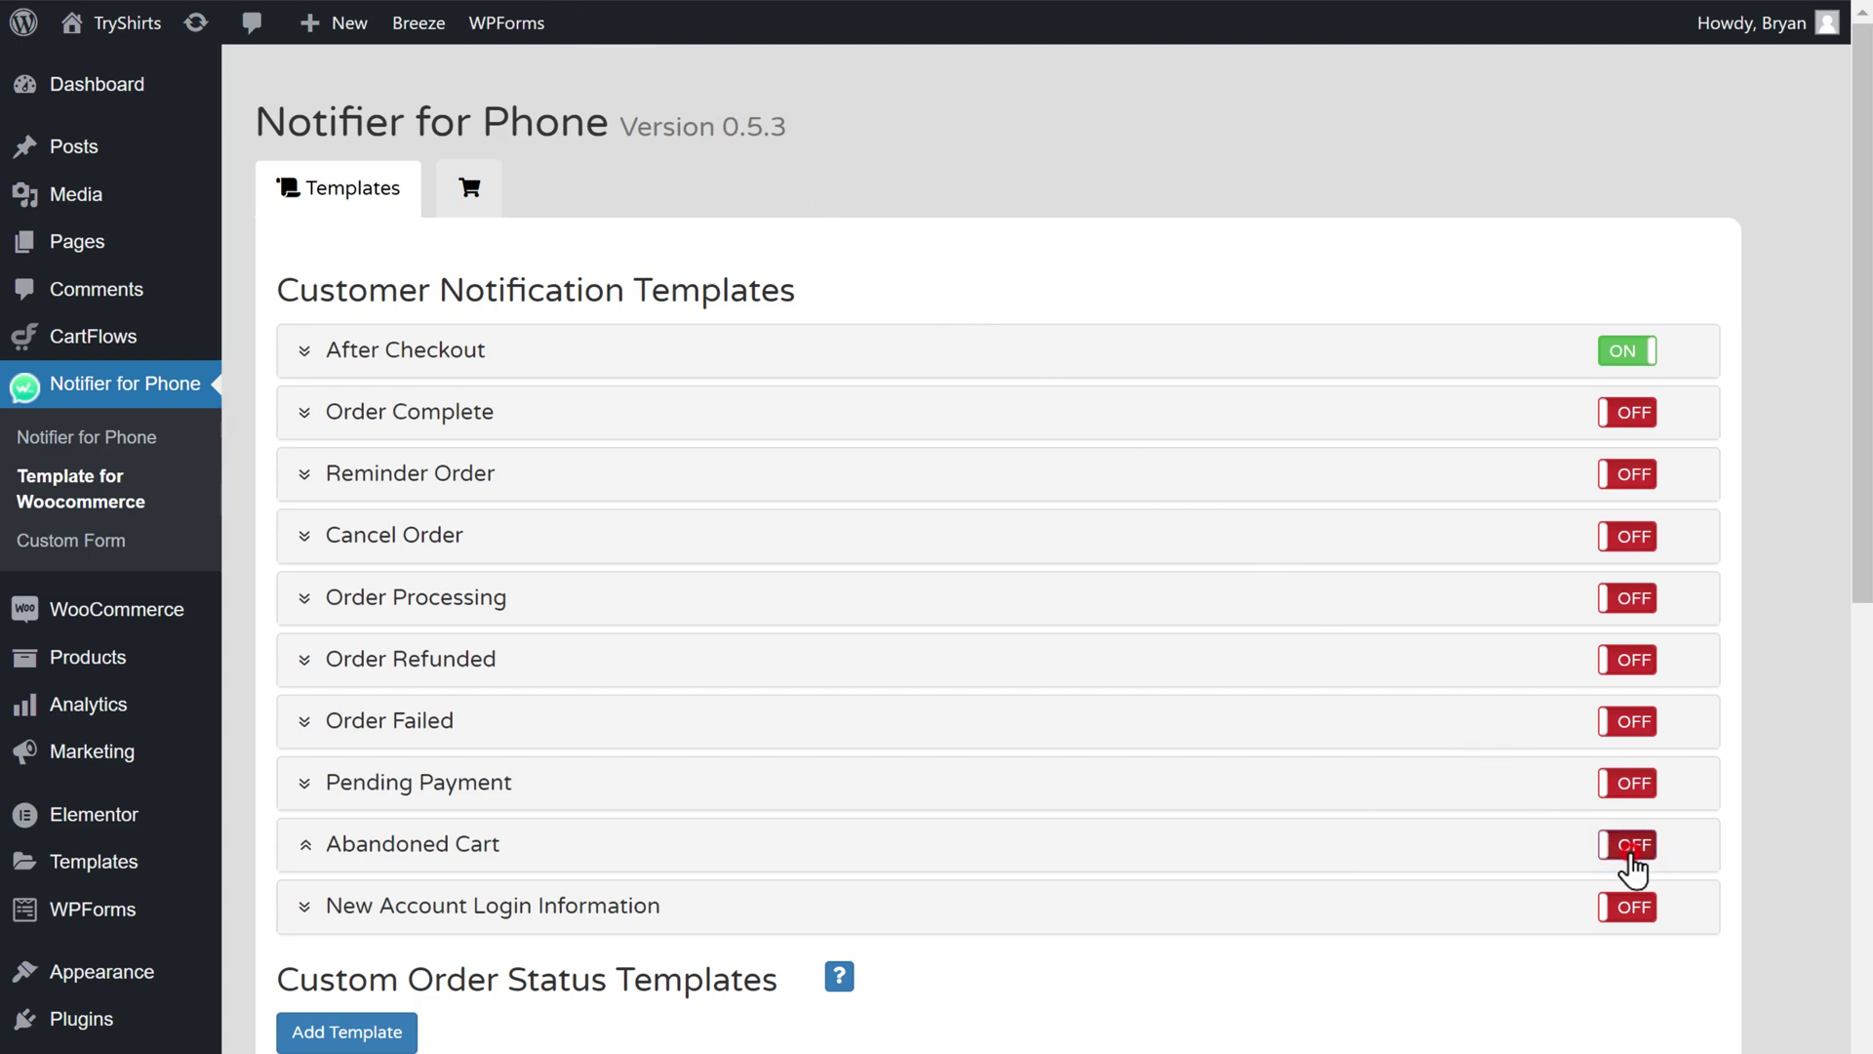
Step: Enable the Abandoned Cart template and save a "Hello! We noticed that you have left great stuff in your cart" message offering 10% discount within 24 hours
scroll(1631, 865, "down", 7)
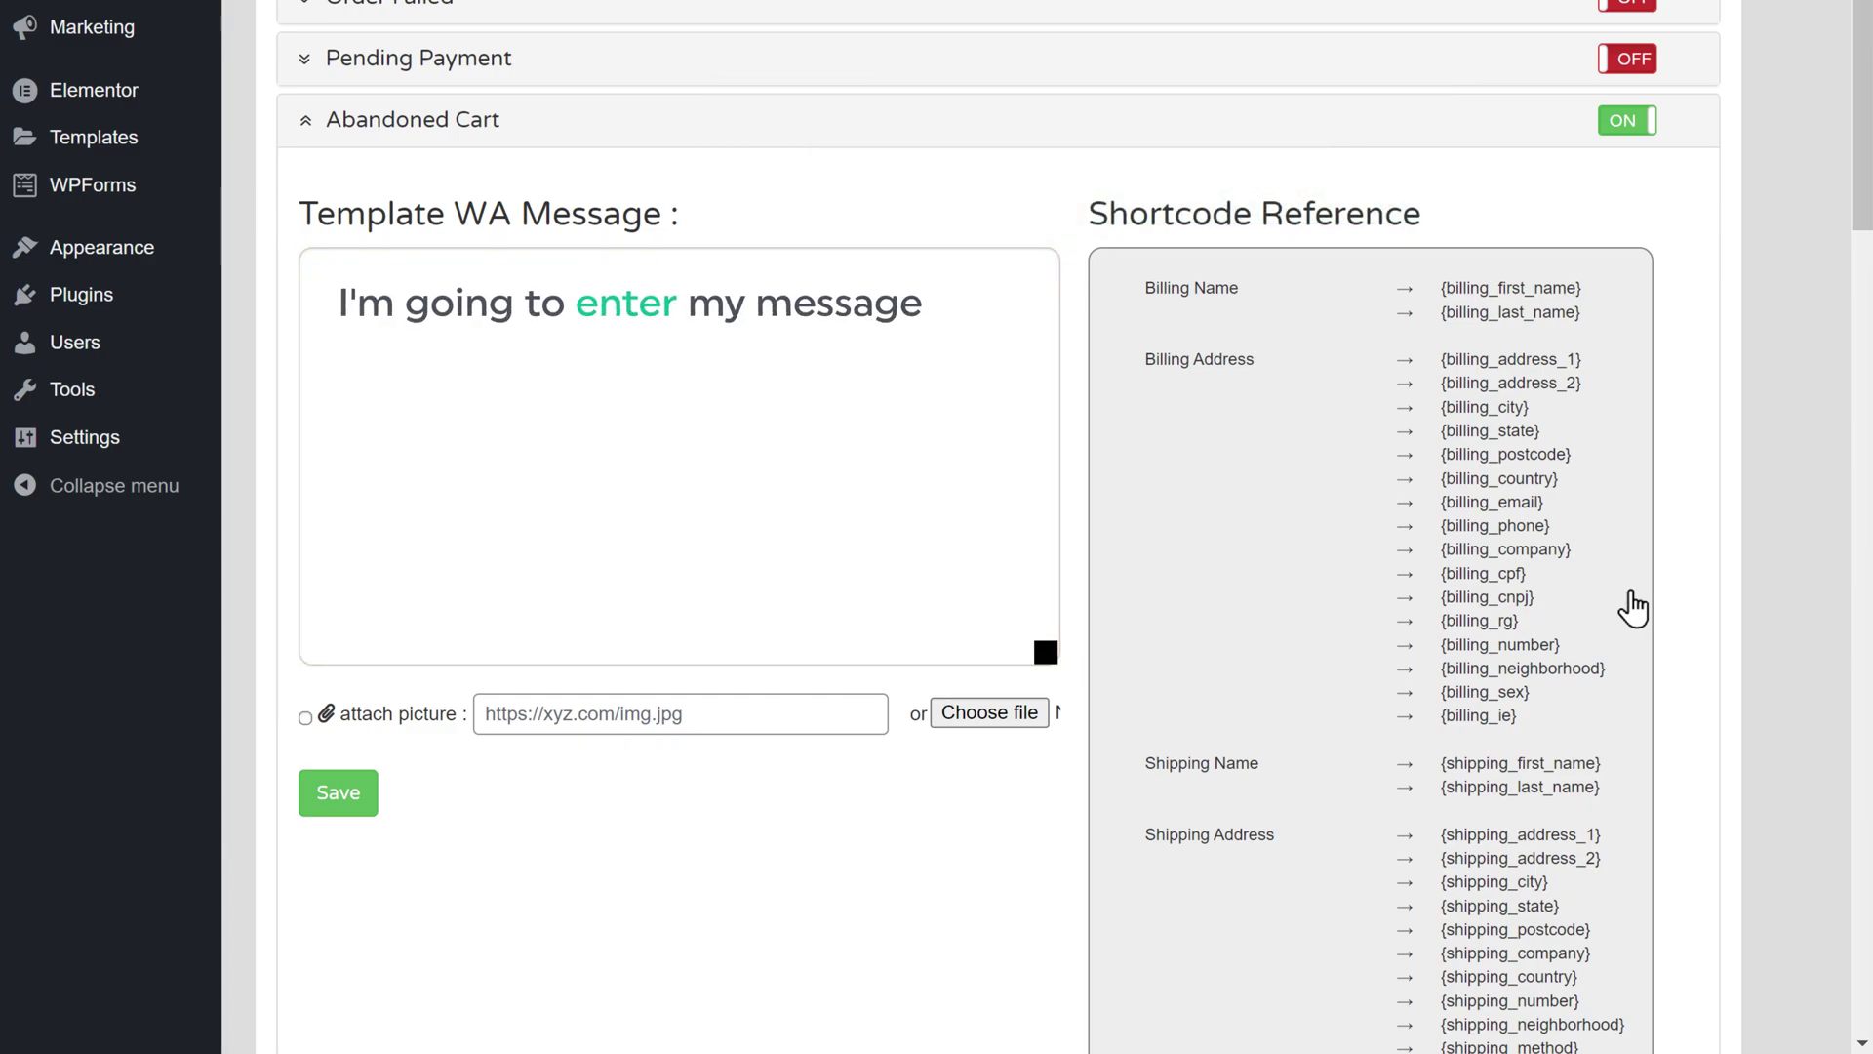
left_click(329, 279)
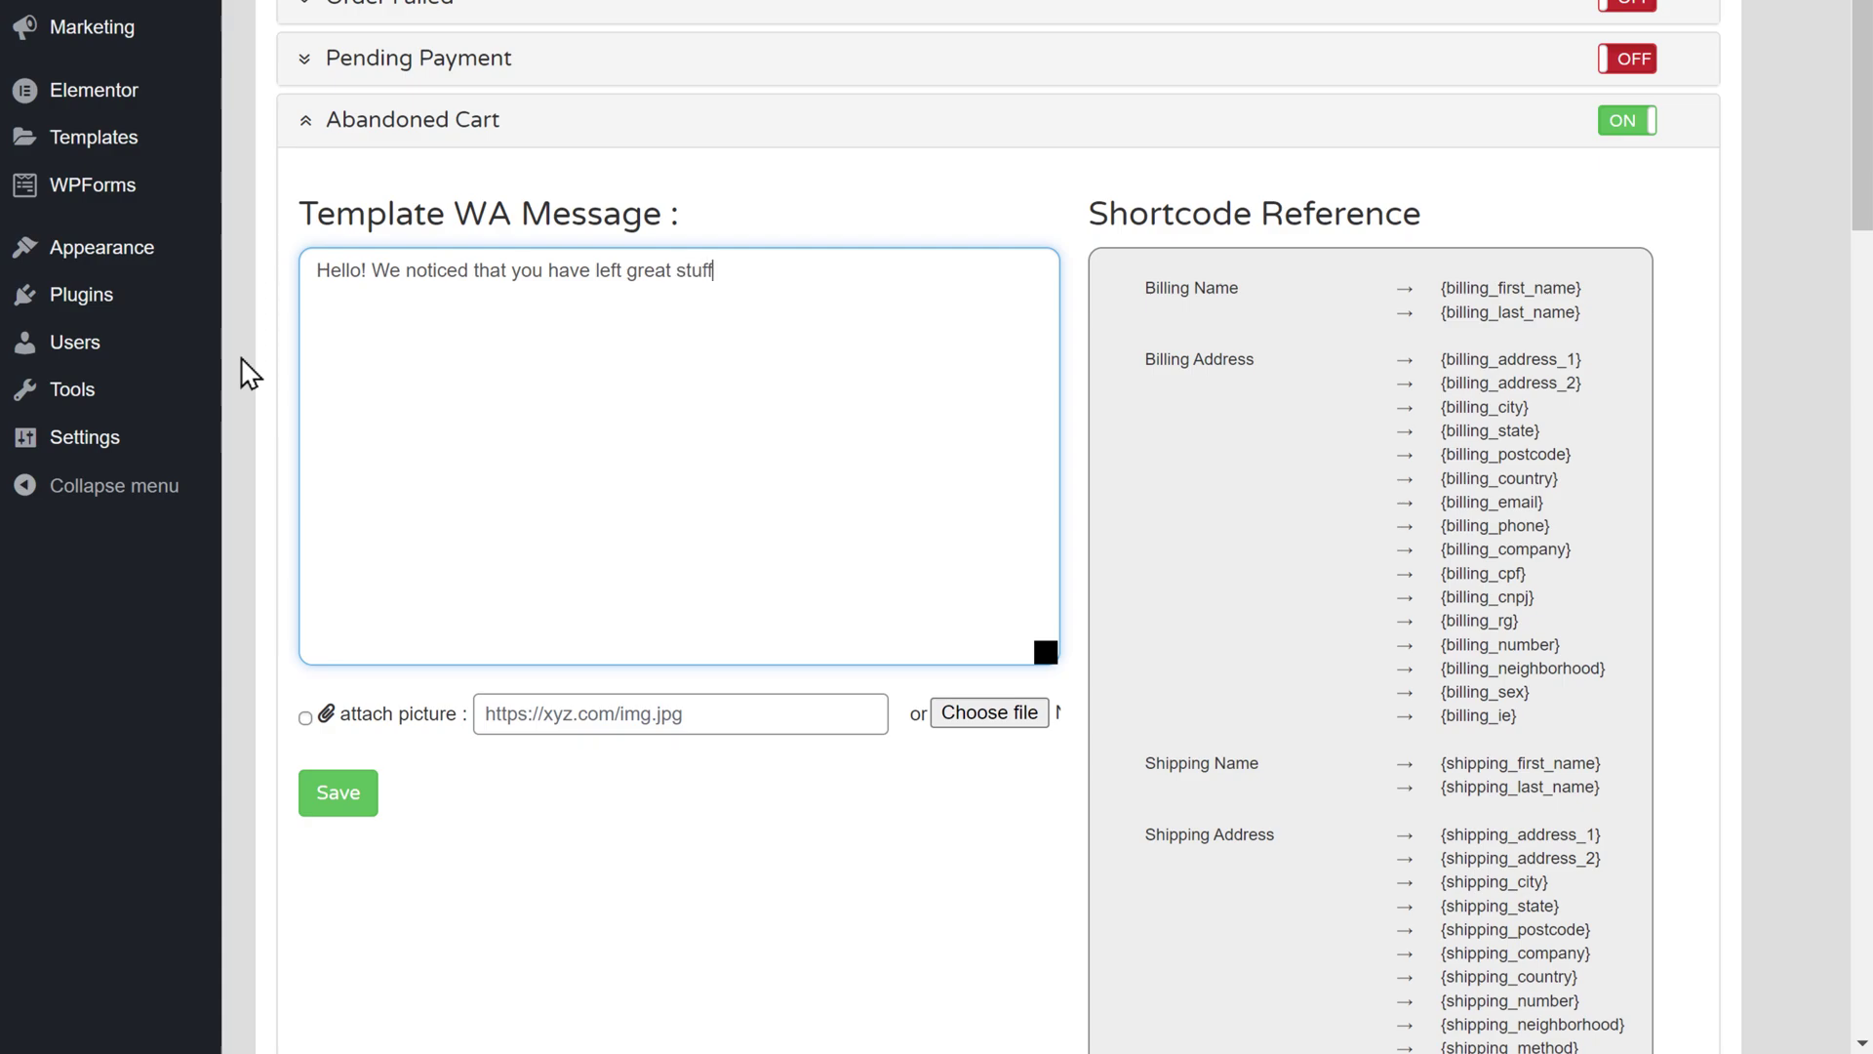
type(". To make it worth, here's a 10% discount on your entire purchase of you complete your order in next 24 hours")
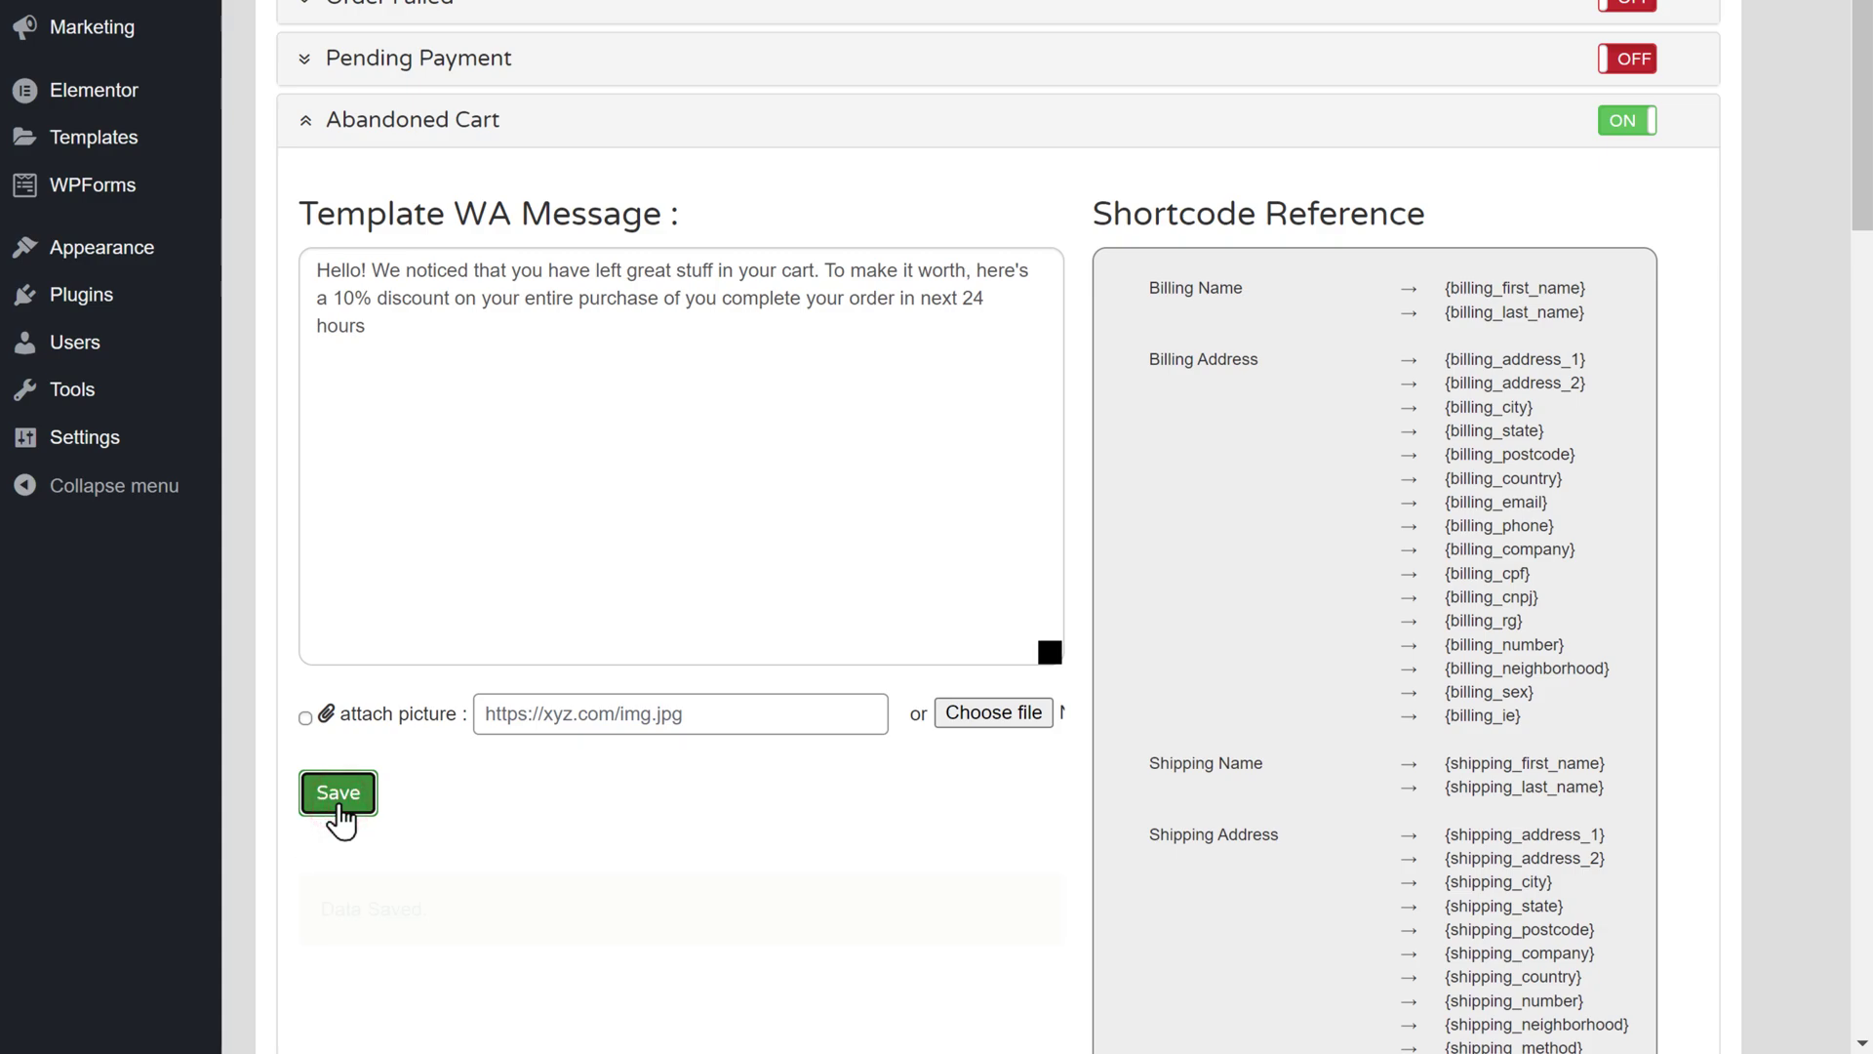
Step: Open the Abandoned Cart List, follow its help link to the required CartBounty plugin page and download the plugin
scroll(334, 816, "up", 7)
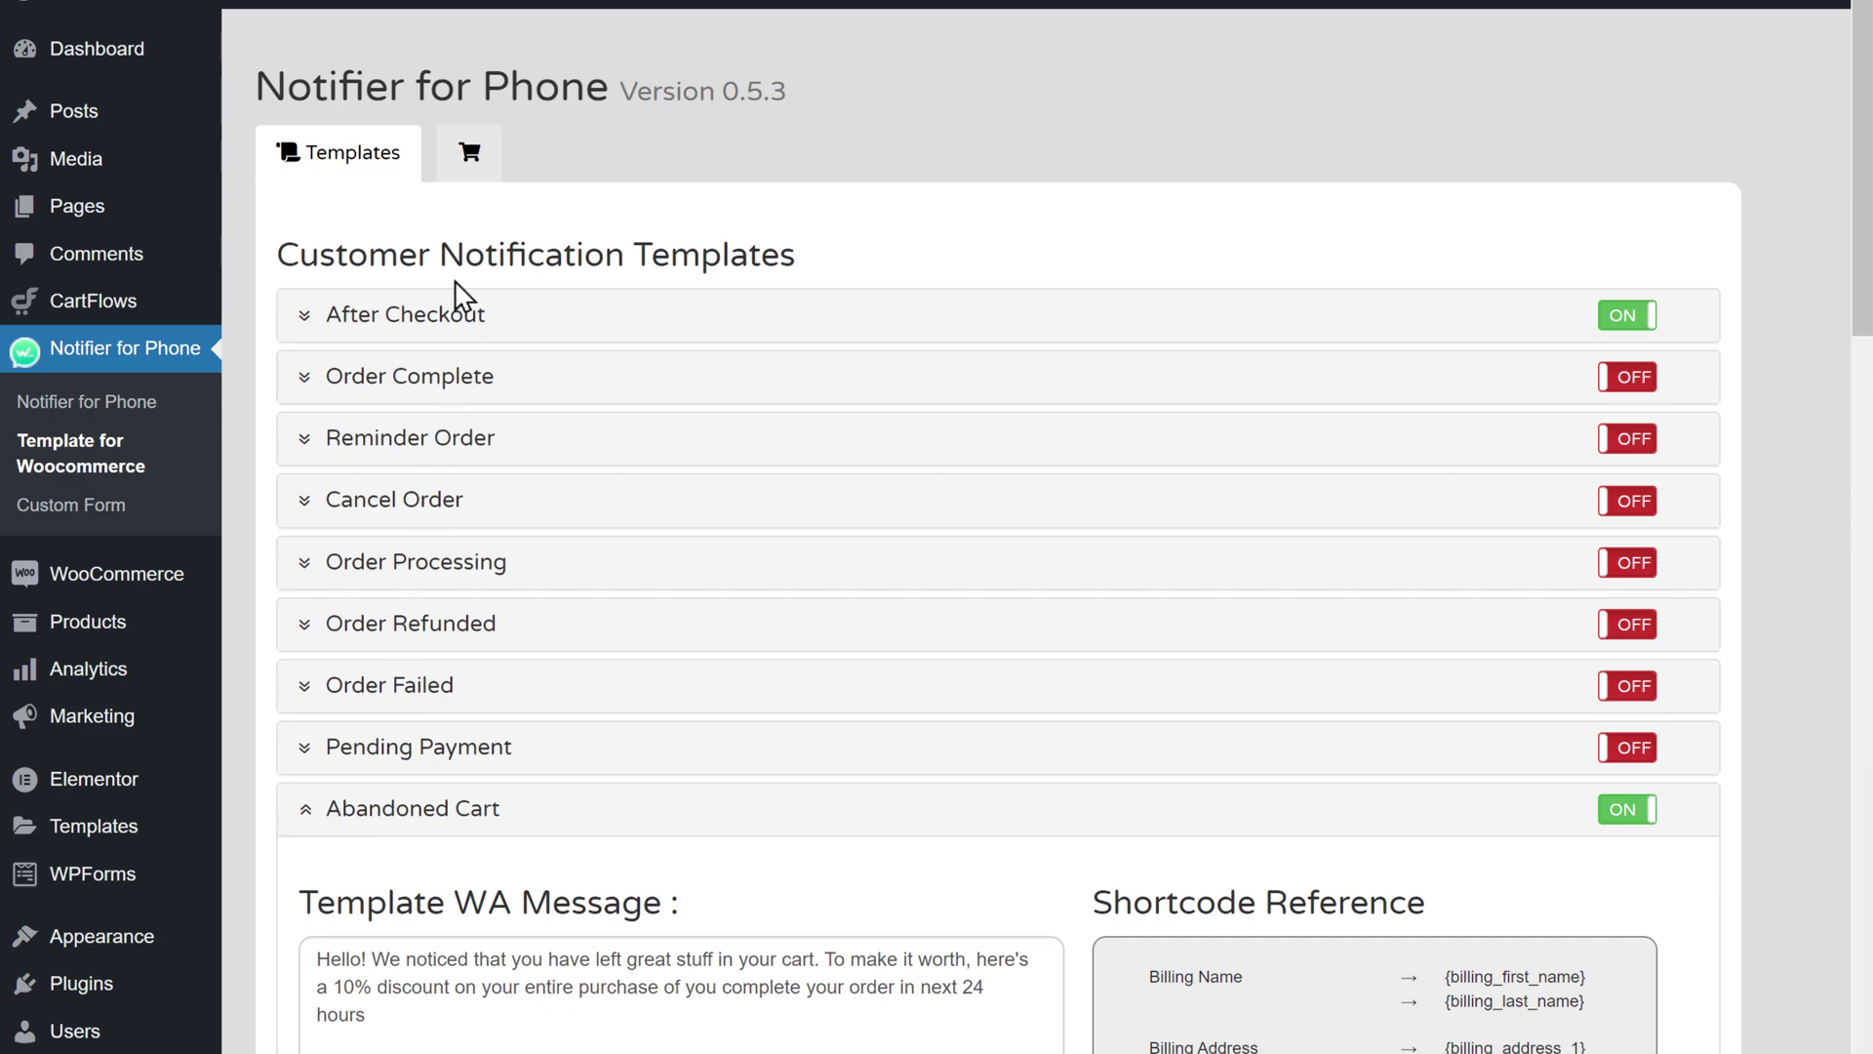
left_click(472, 175)
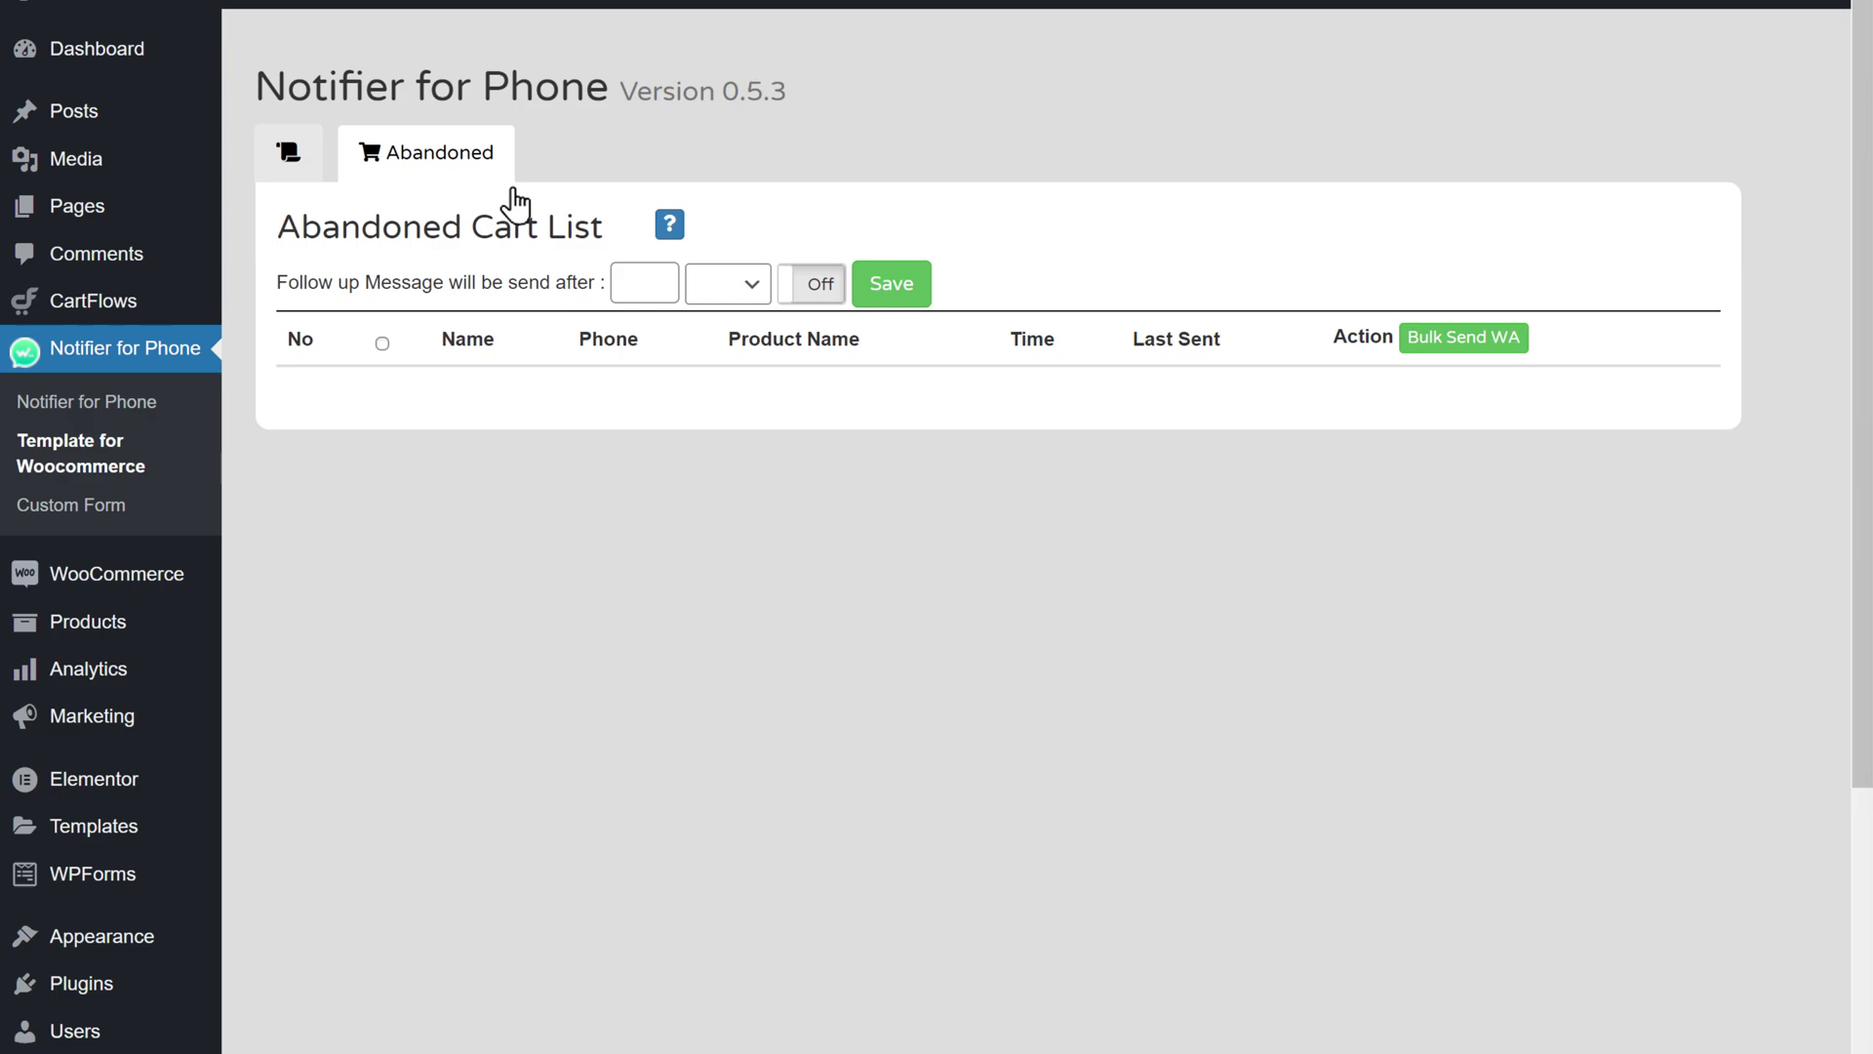
left_click(668, 239)
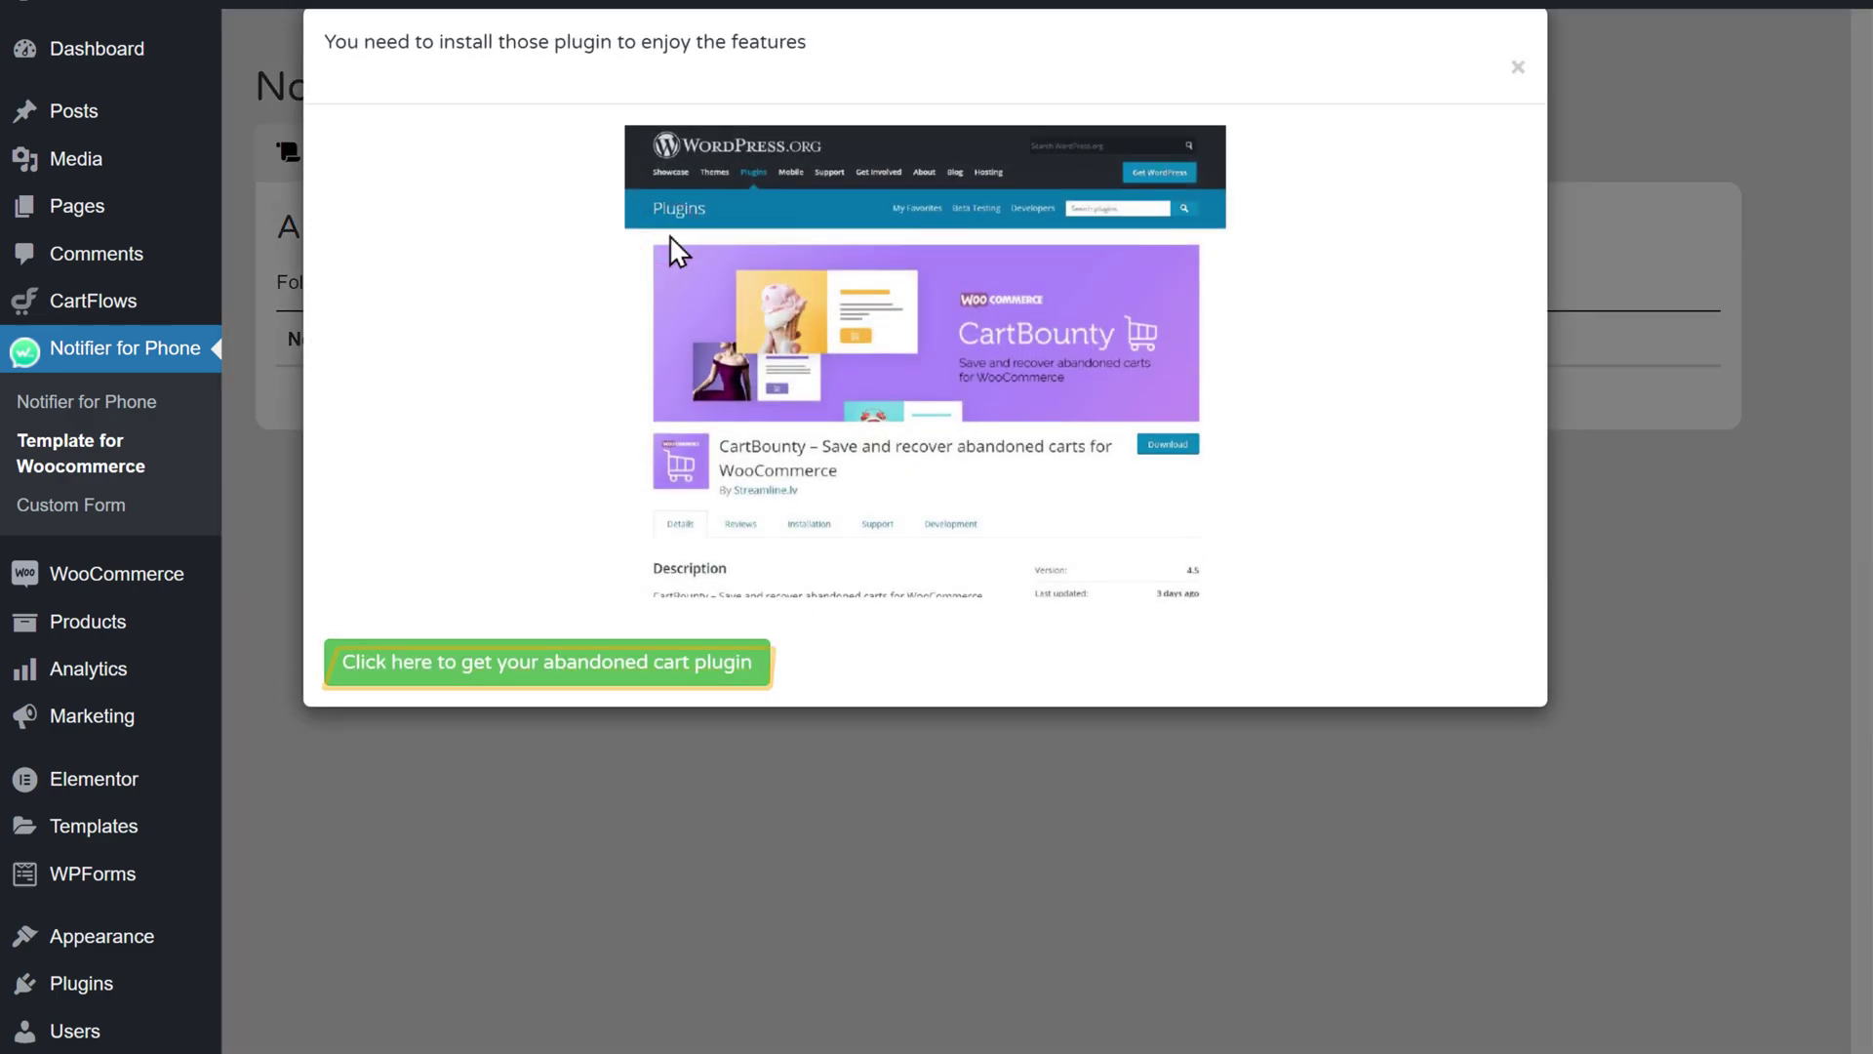
left_click(516, 673)
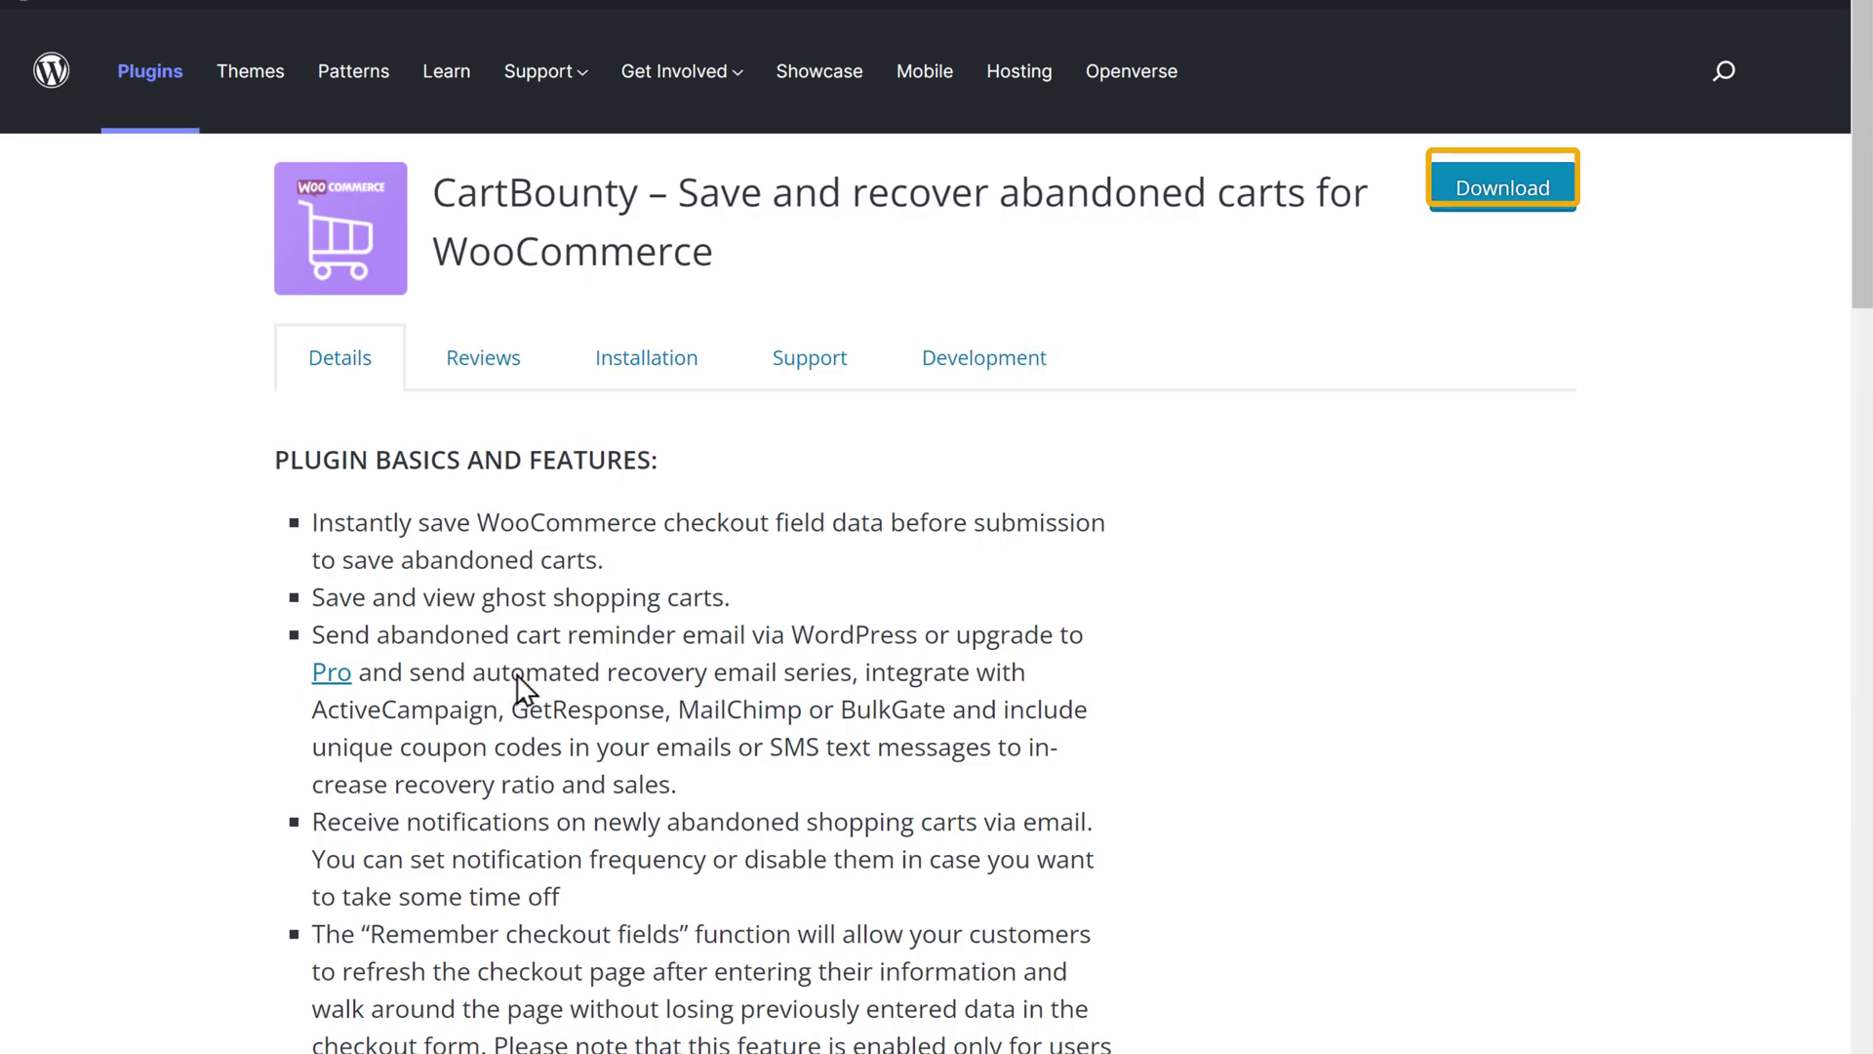
left_click(1506, 207)
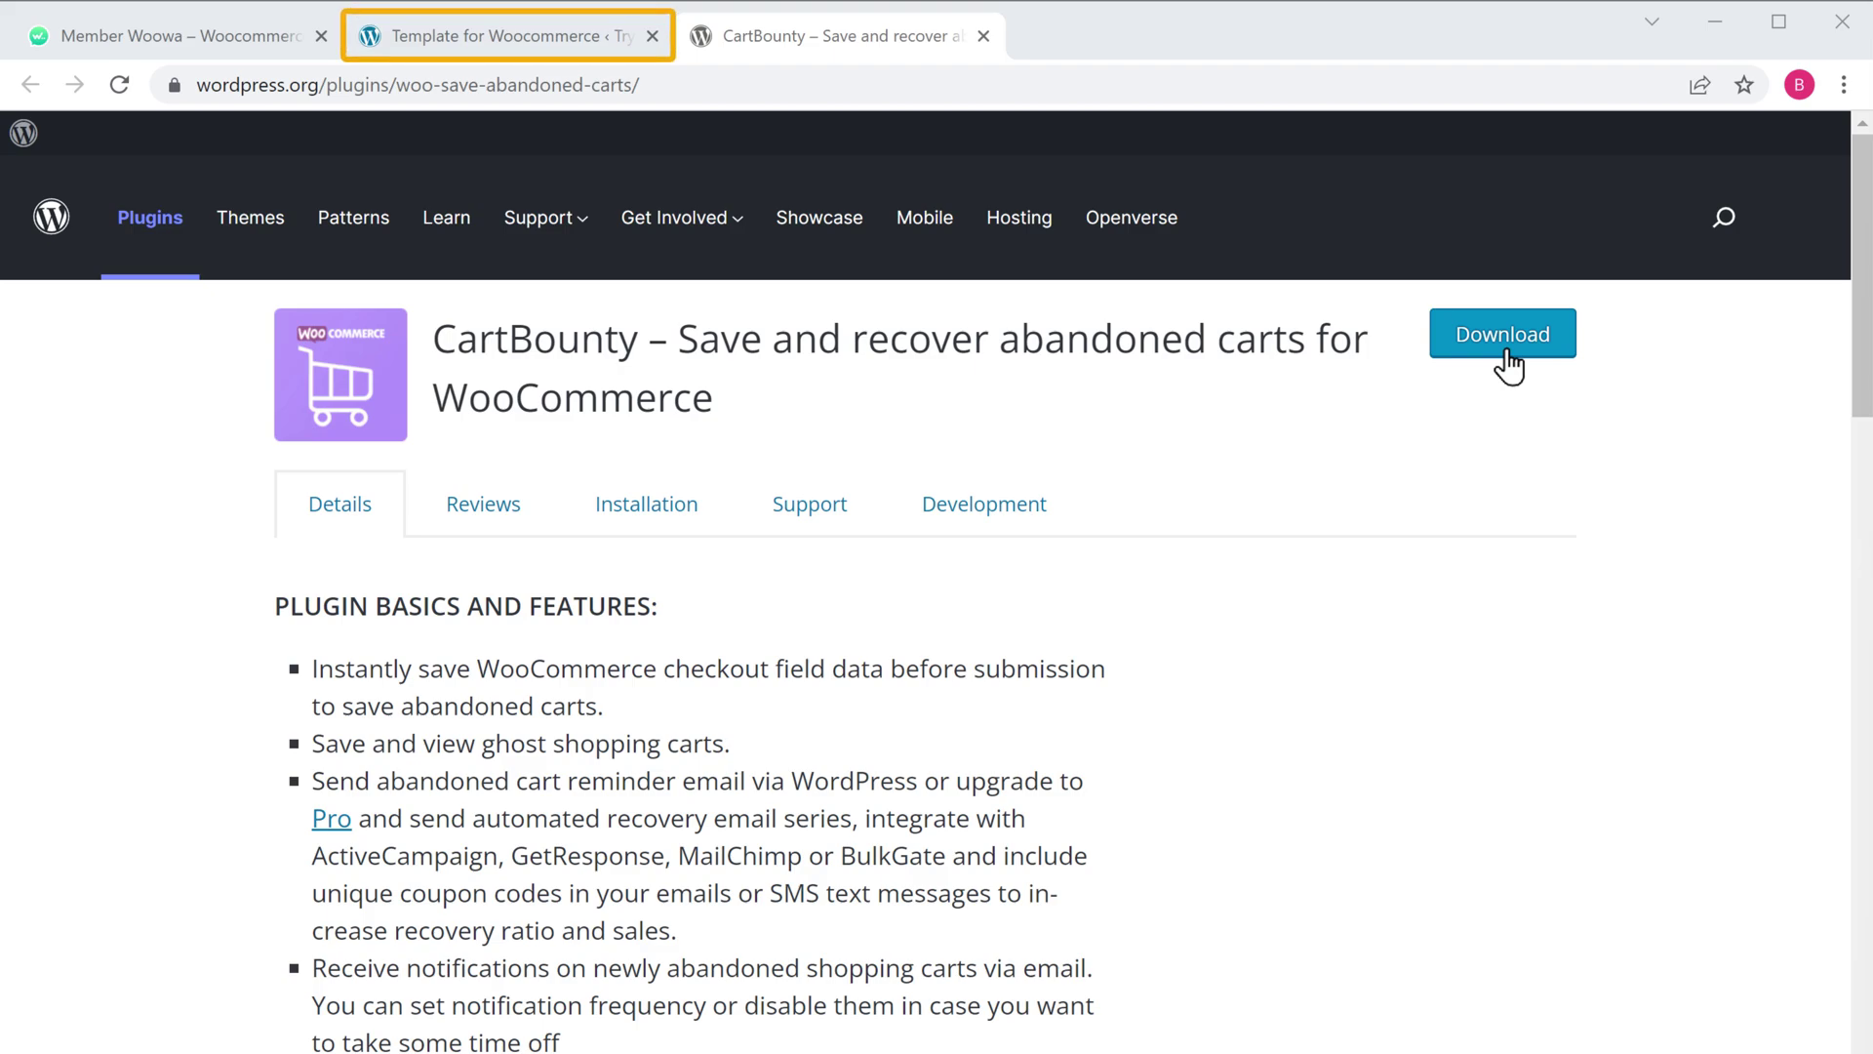
Step: Return to the WordPress admin, upload the downloaded CartBounty zip file as a new plugin and install it
left_click(505, 45)
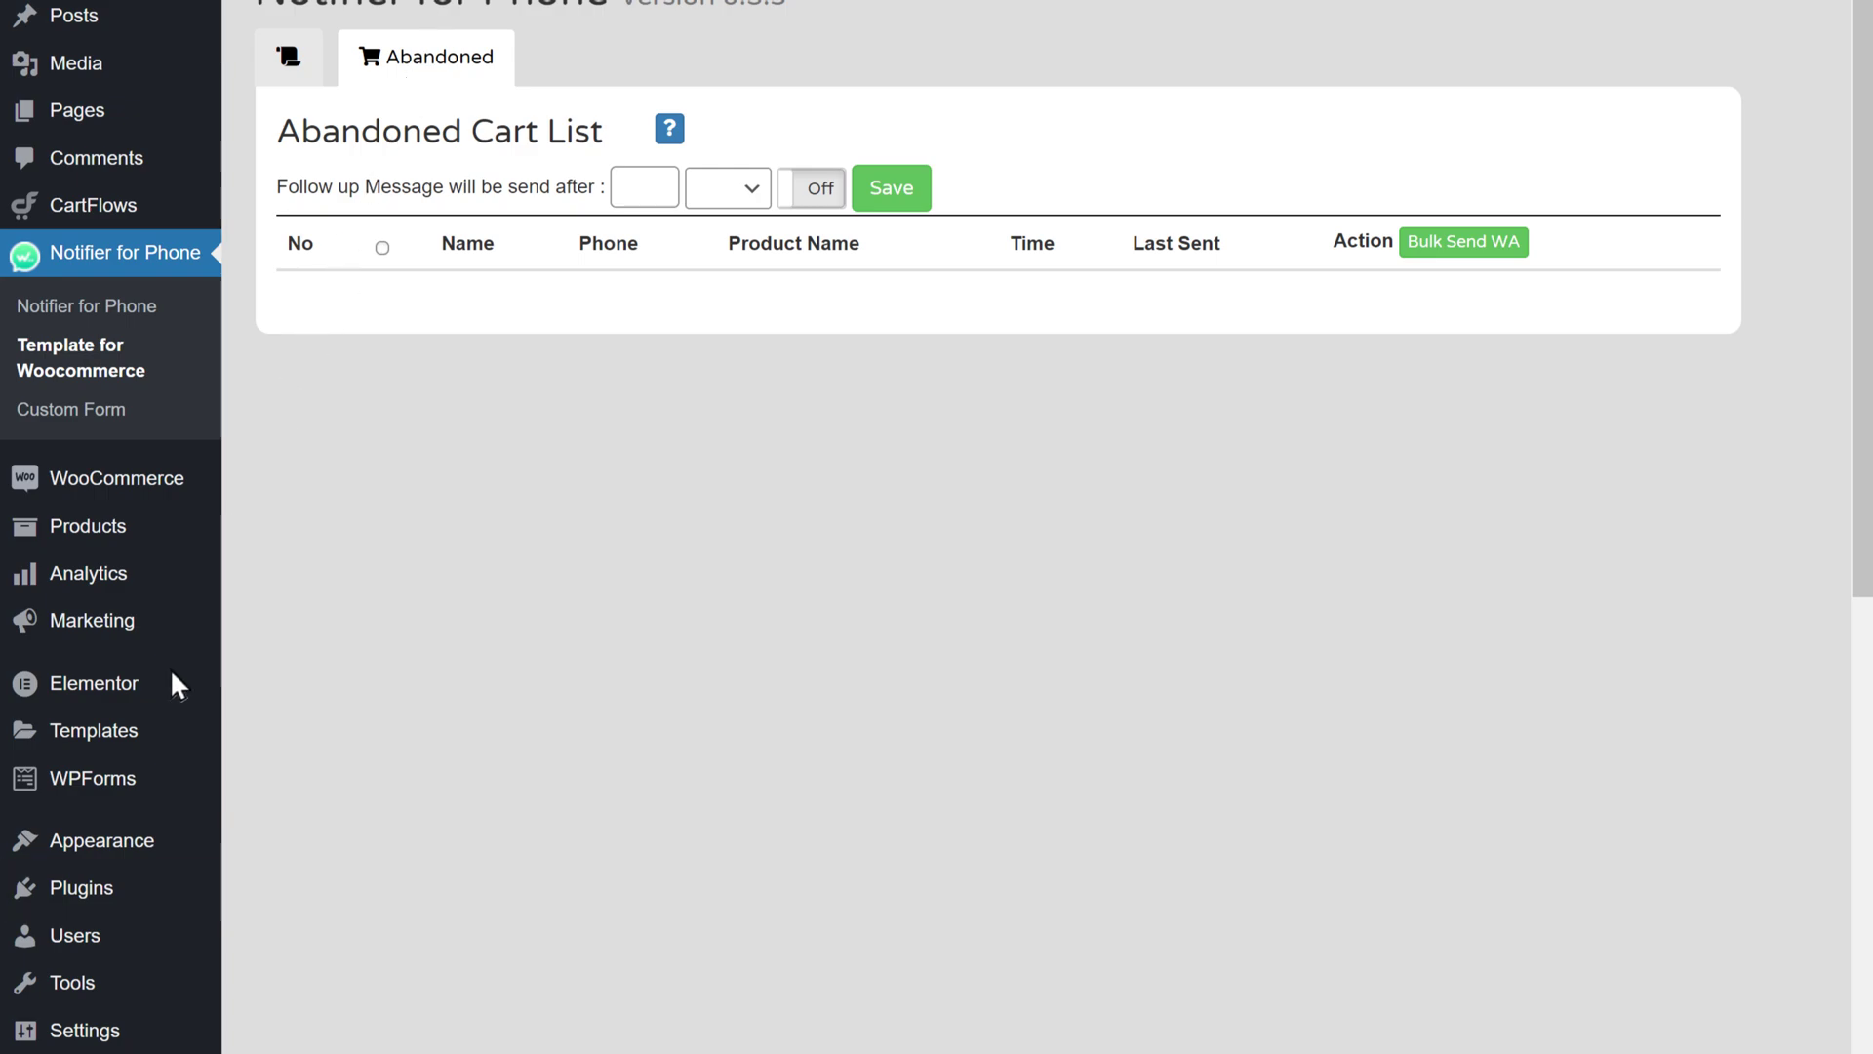
mouse_move(80, 899)
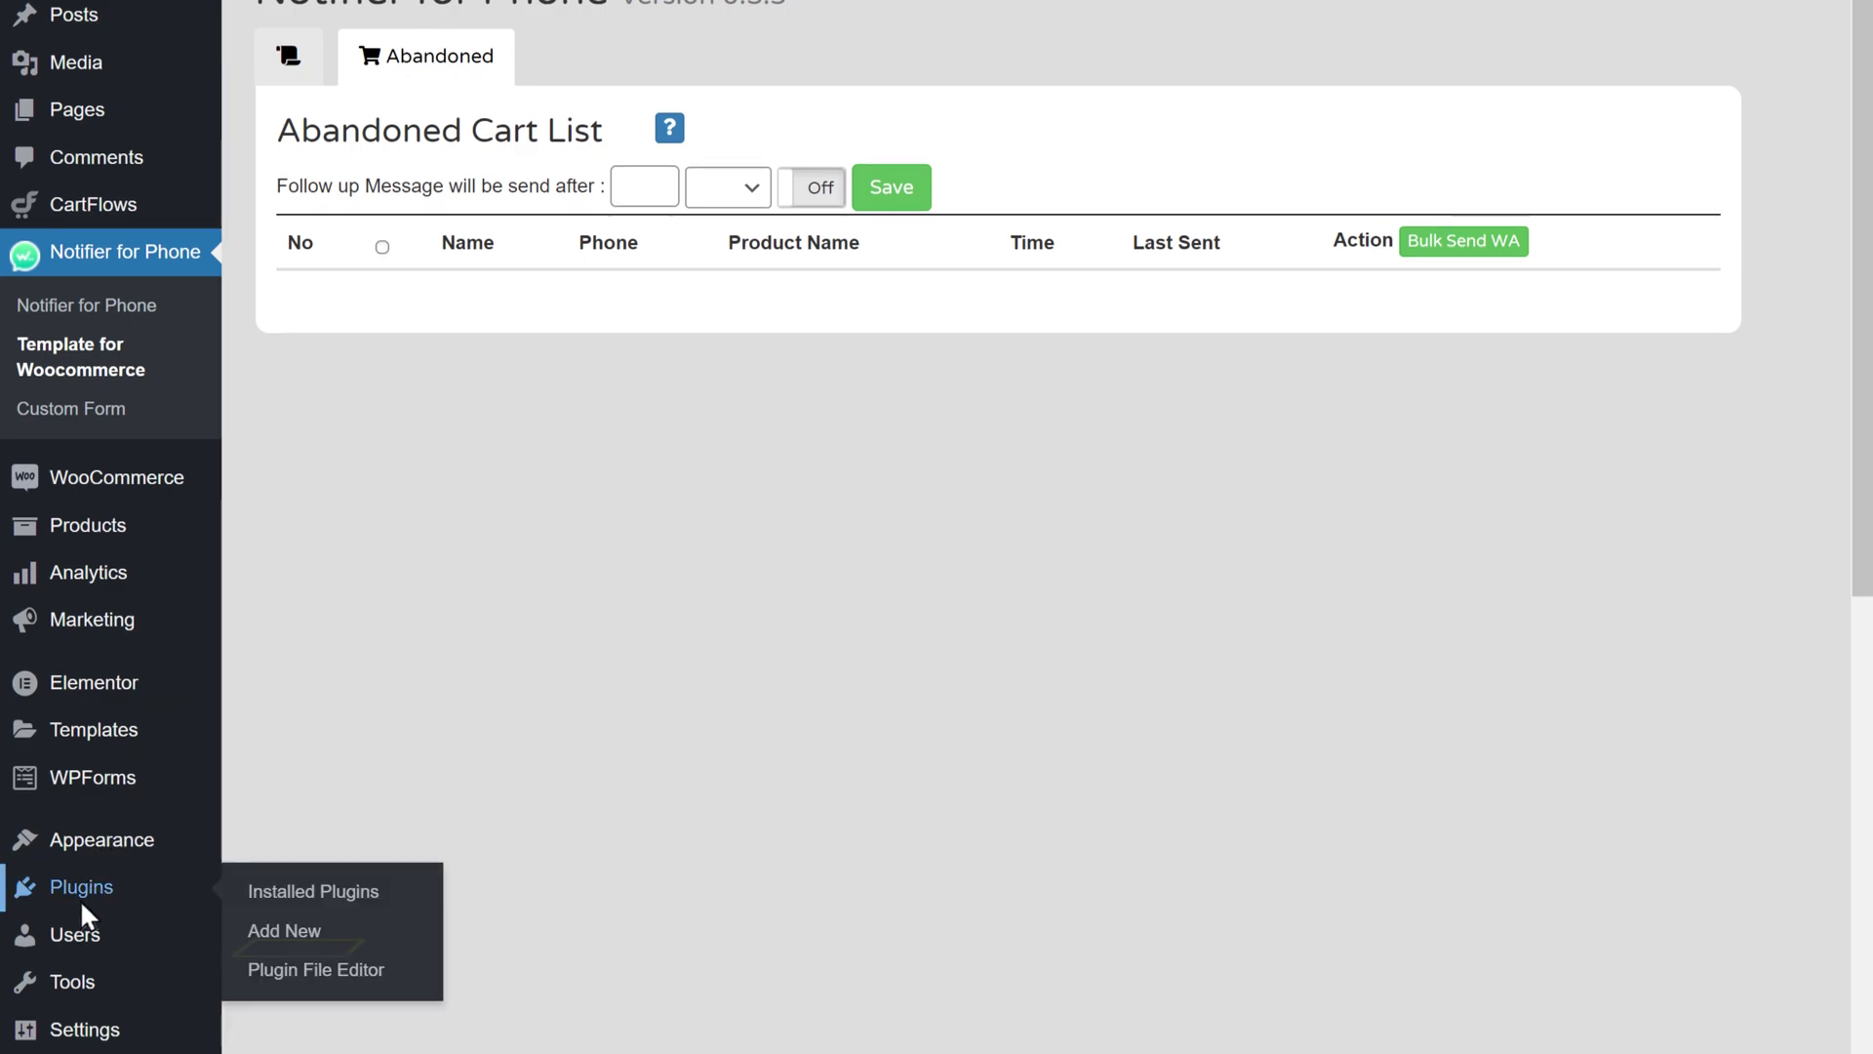
left_click(283, 939)
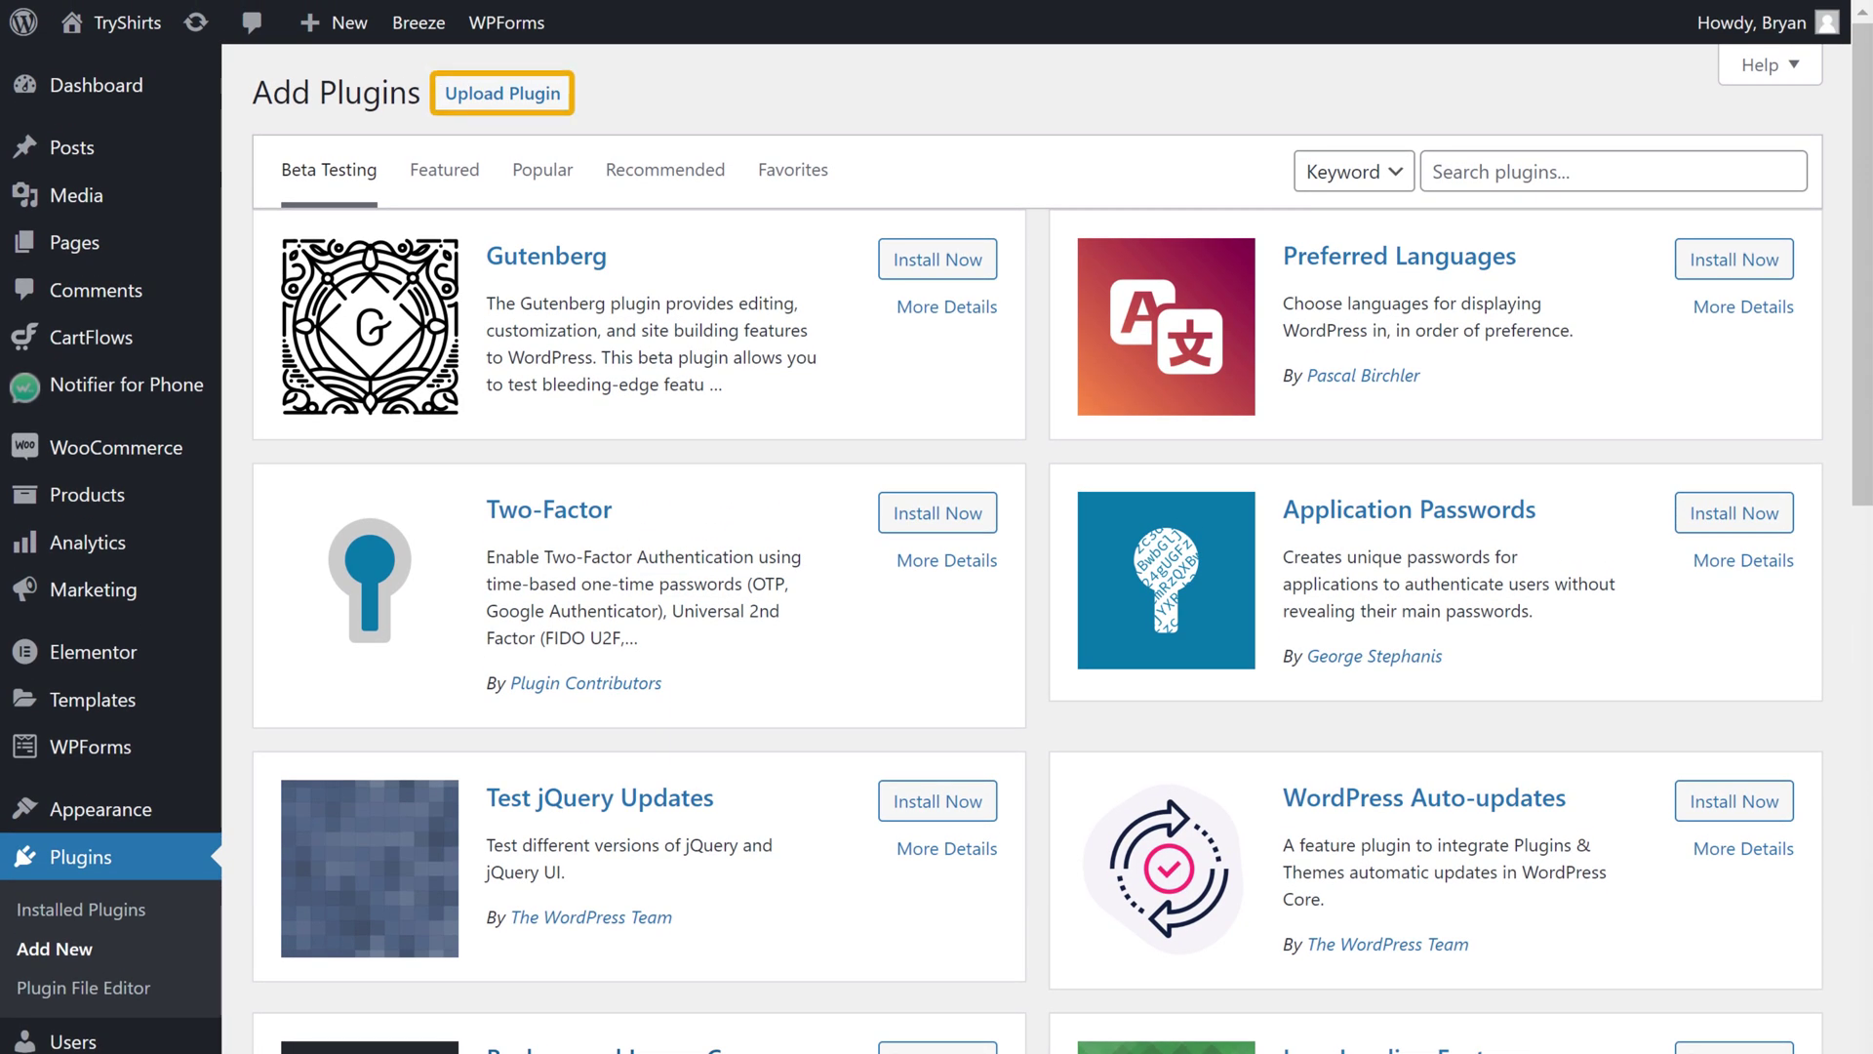
left_click(506, 101)
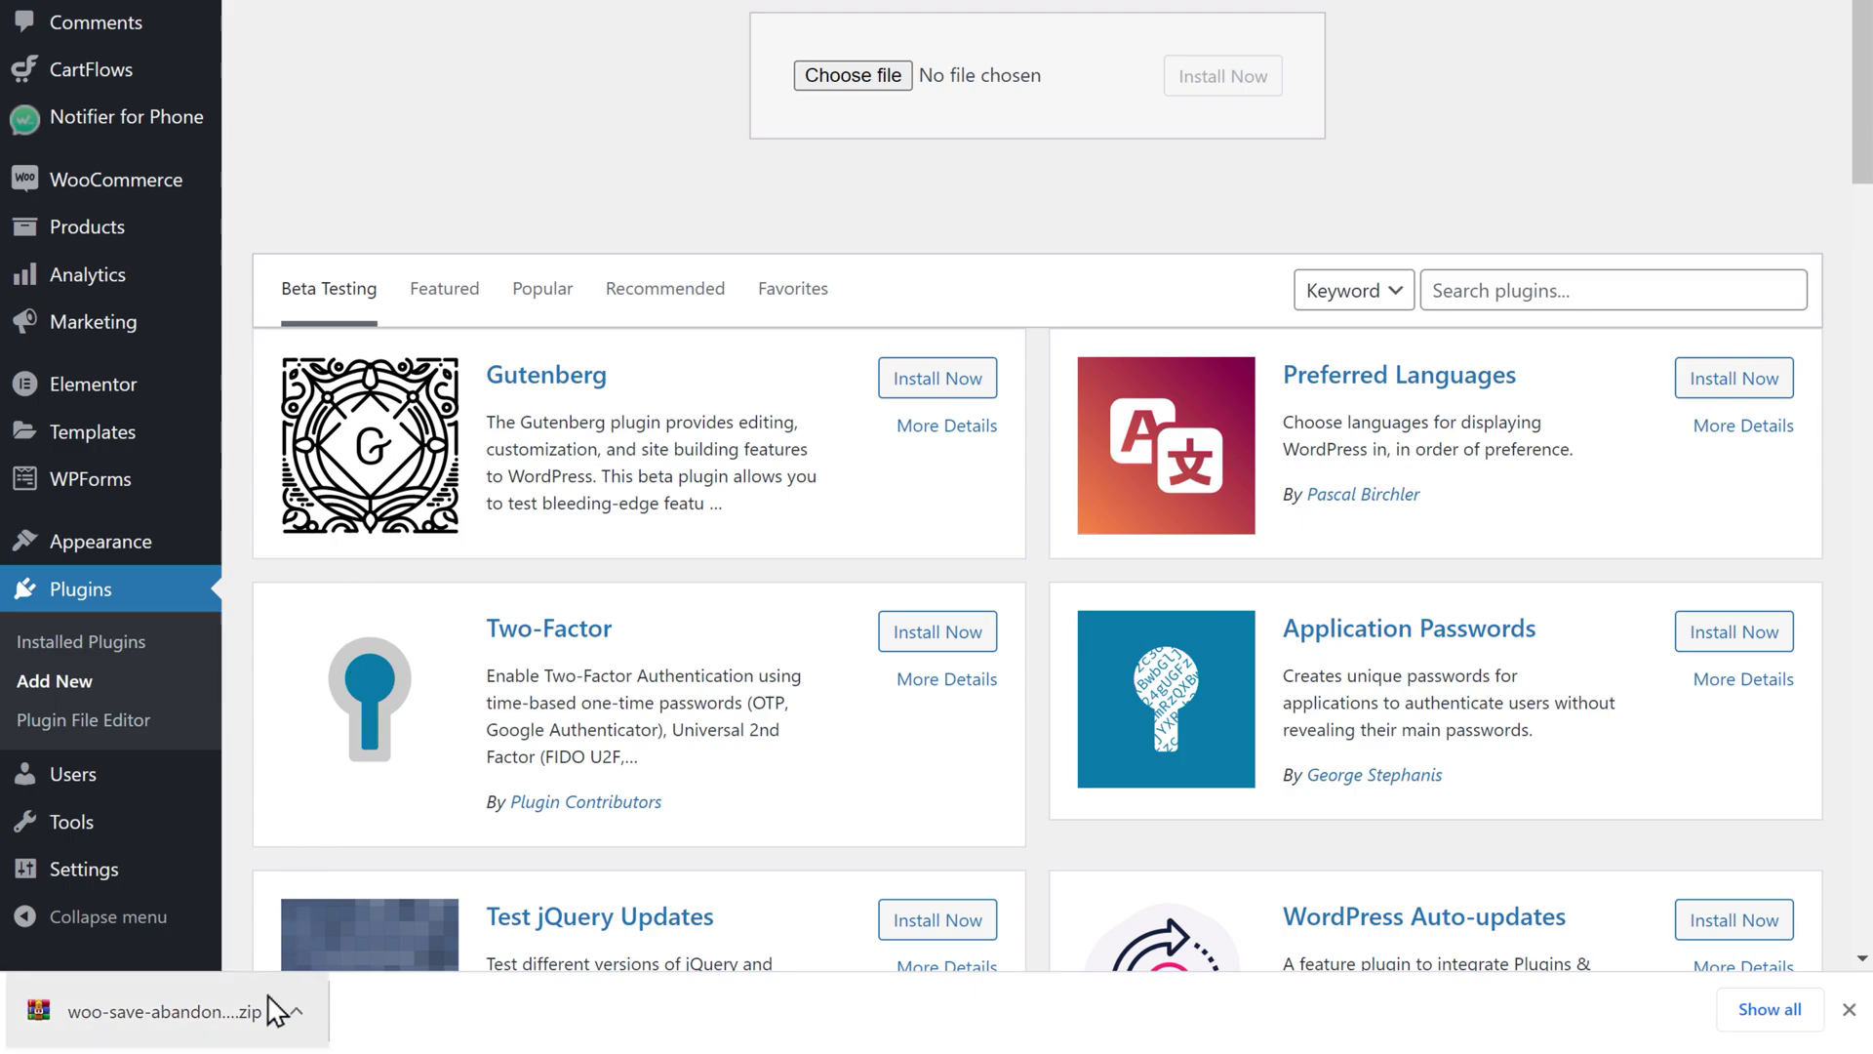
left_click_drag(273, 1010, 604, 436)
left_click_drag(605, 556, 853, 200)
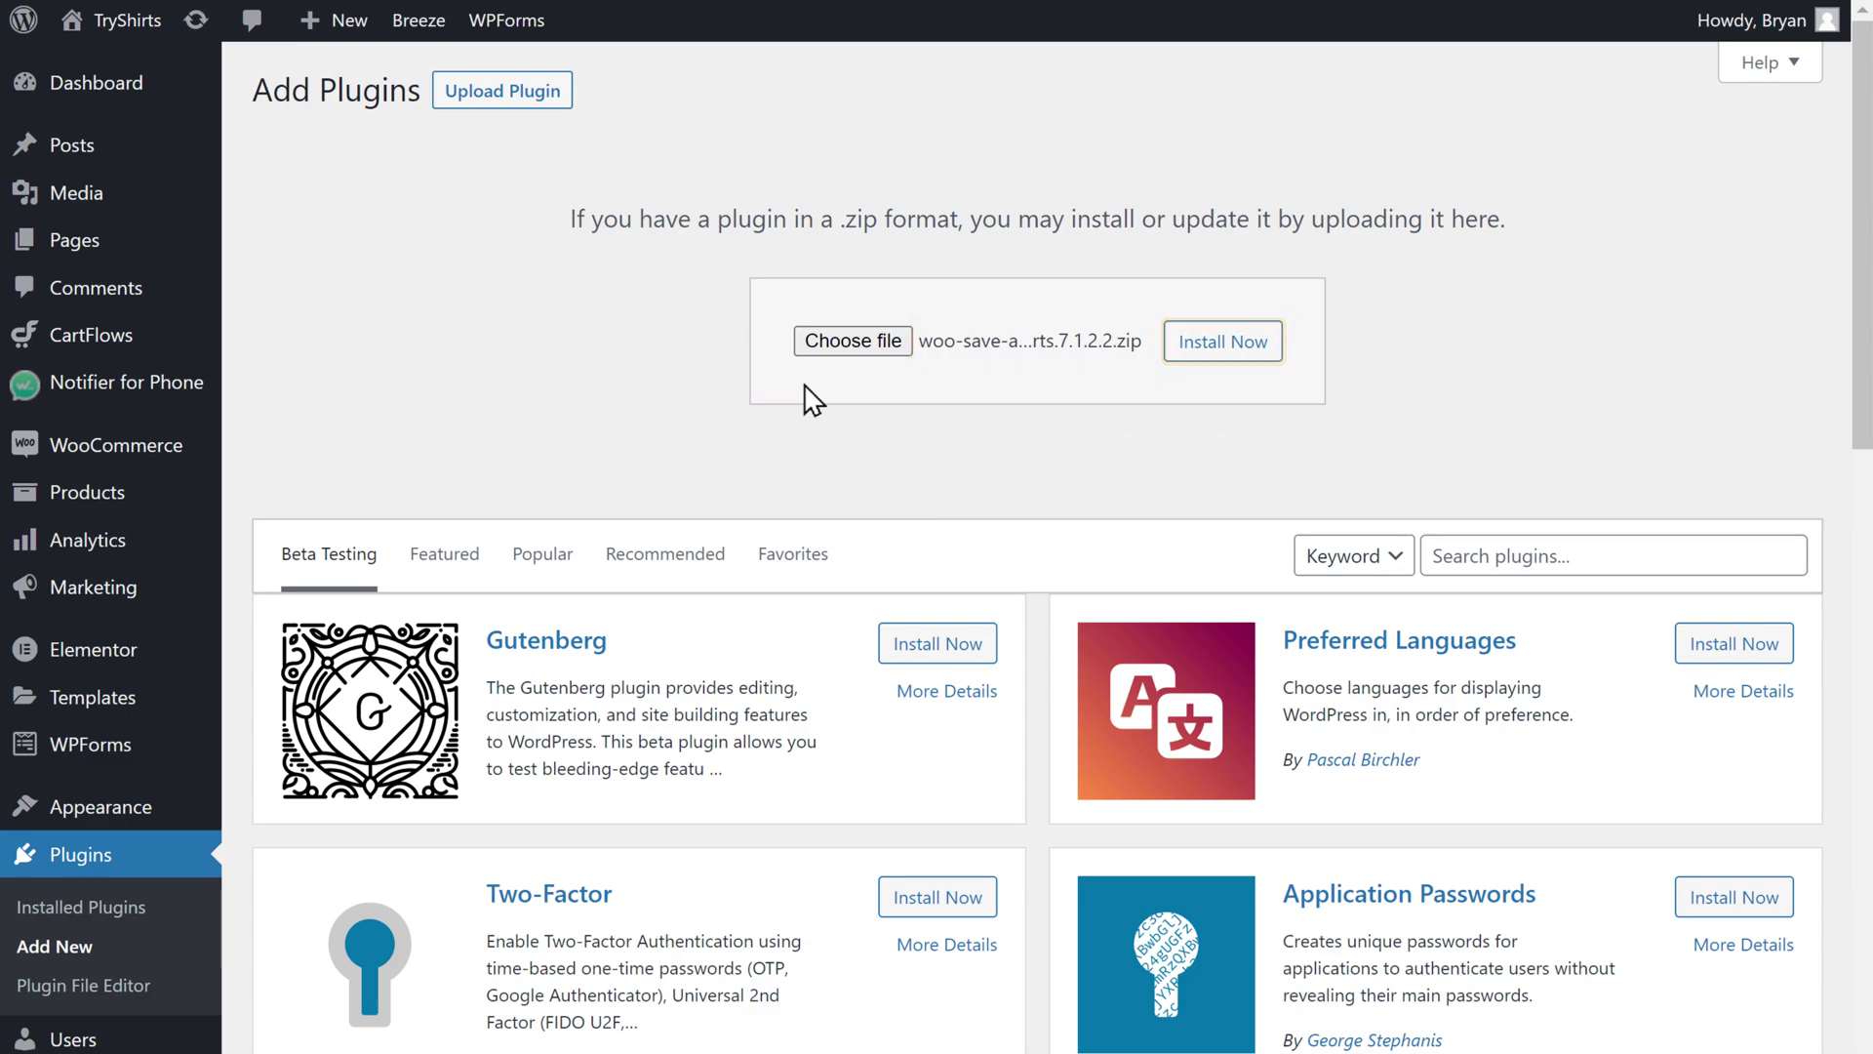
left_click(1222, 343)
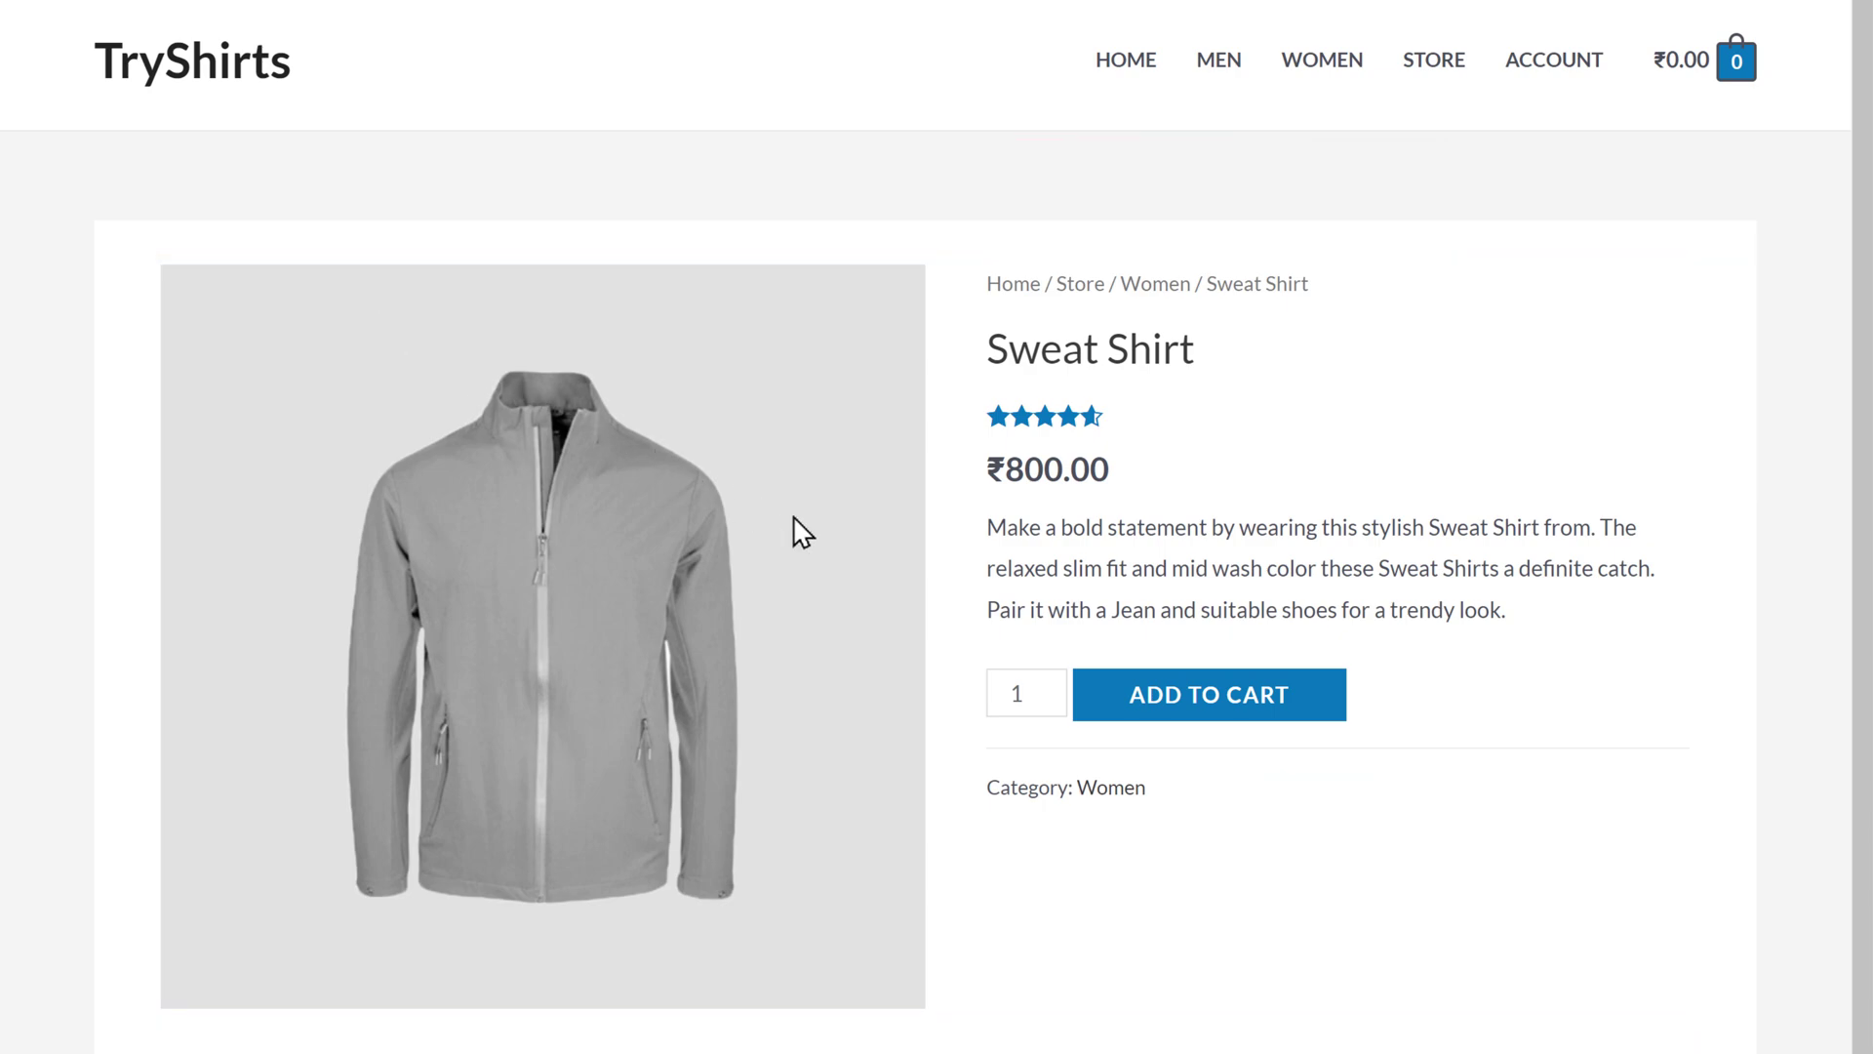
Step: Add the Sweat Shirt to the cart, proceed to checkout and abandon the order by closing the checkout page
left_click(1201, 715)
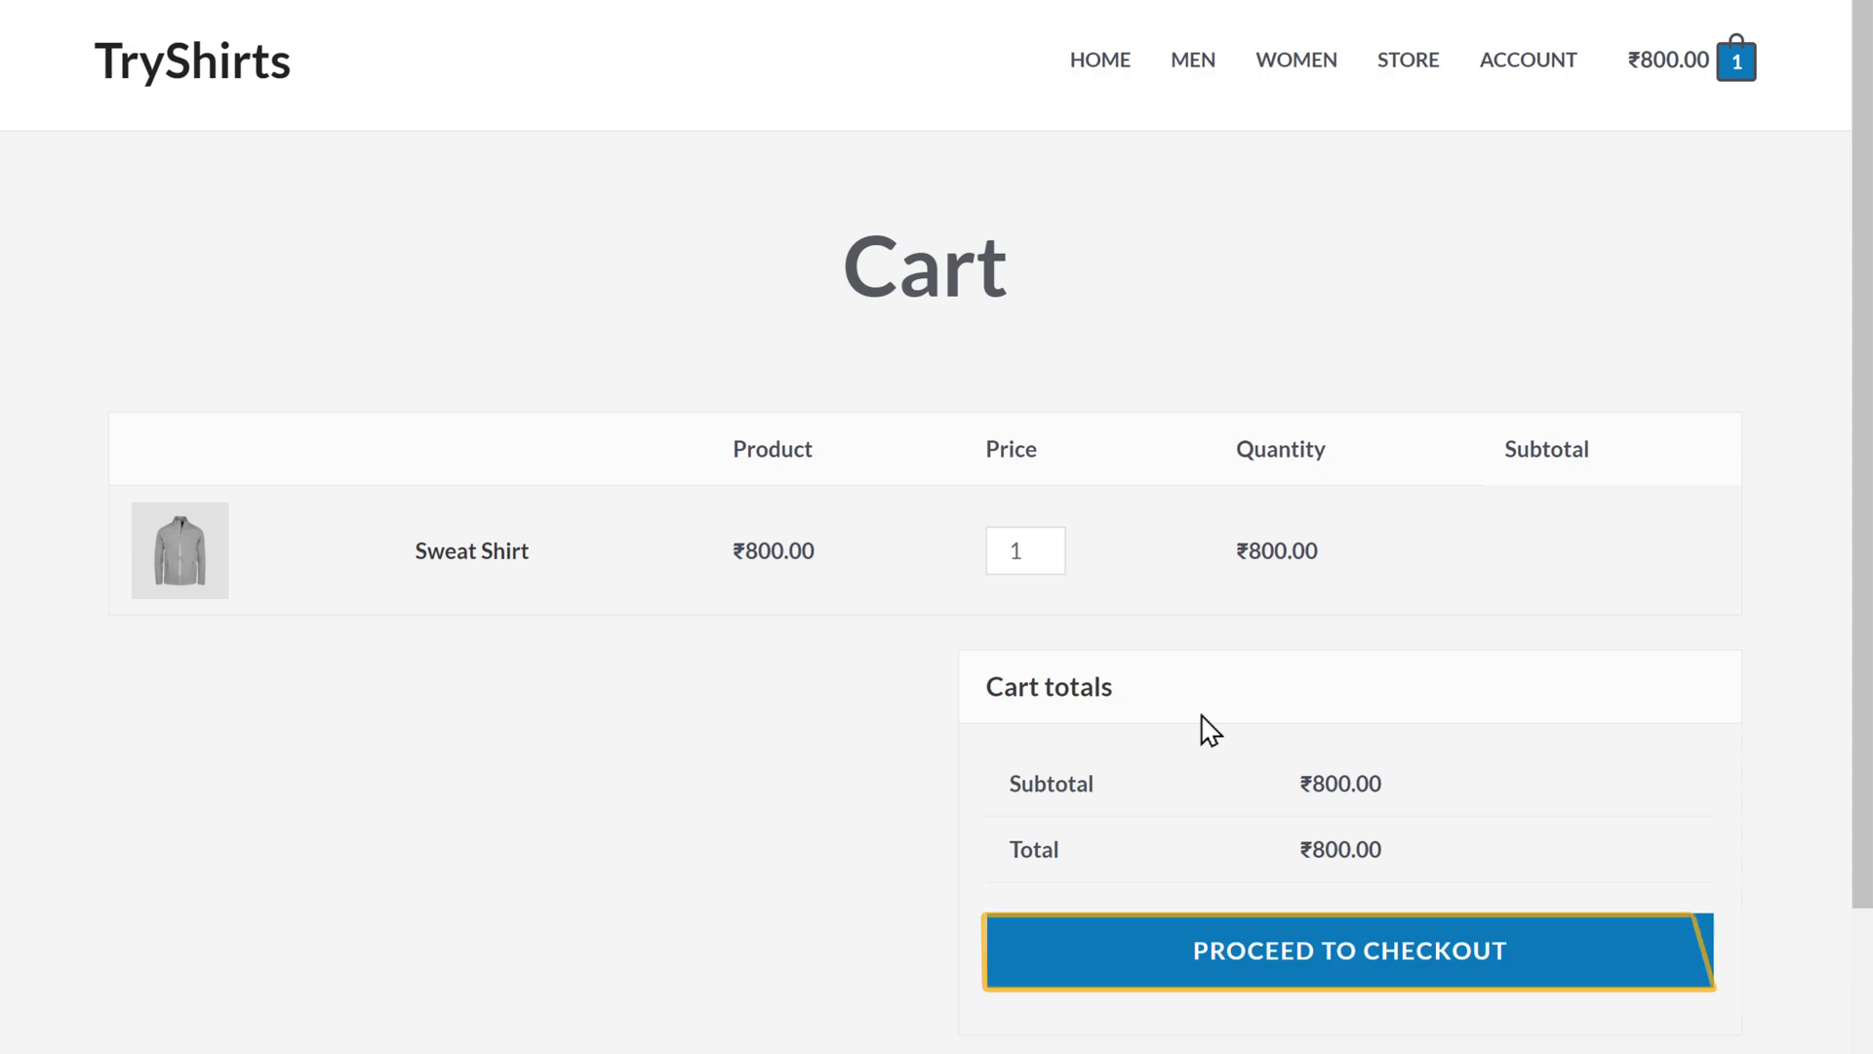
left_click(1333, 969)
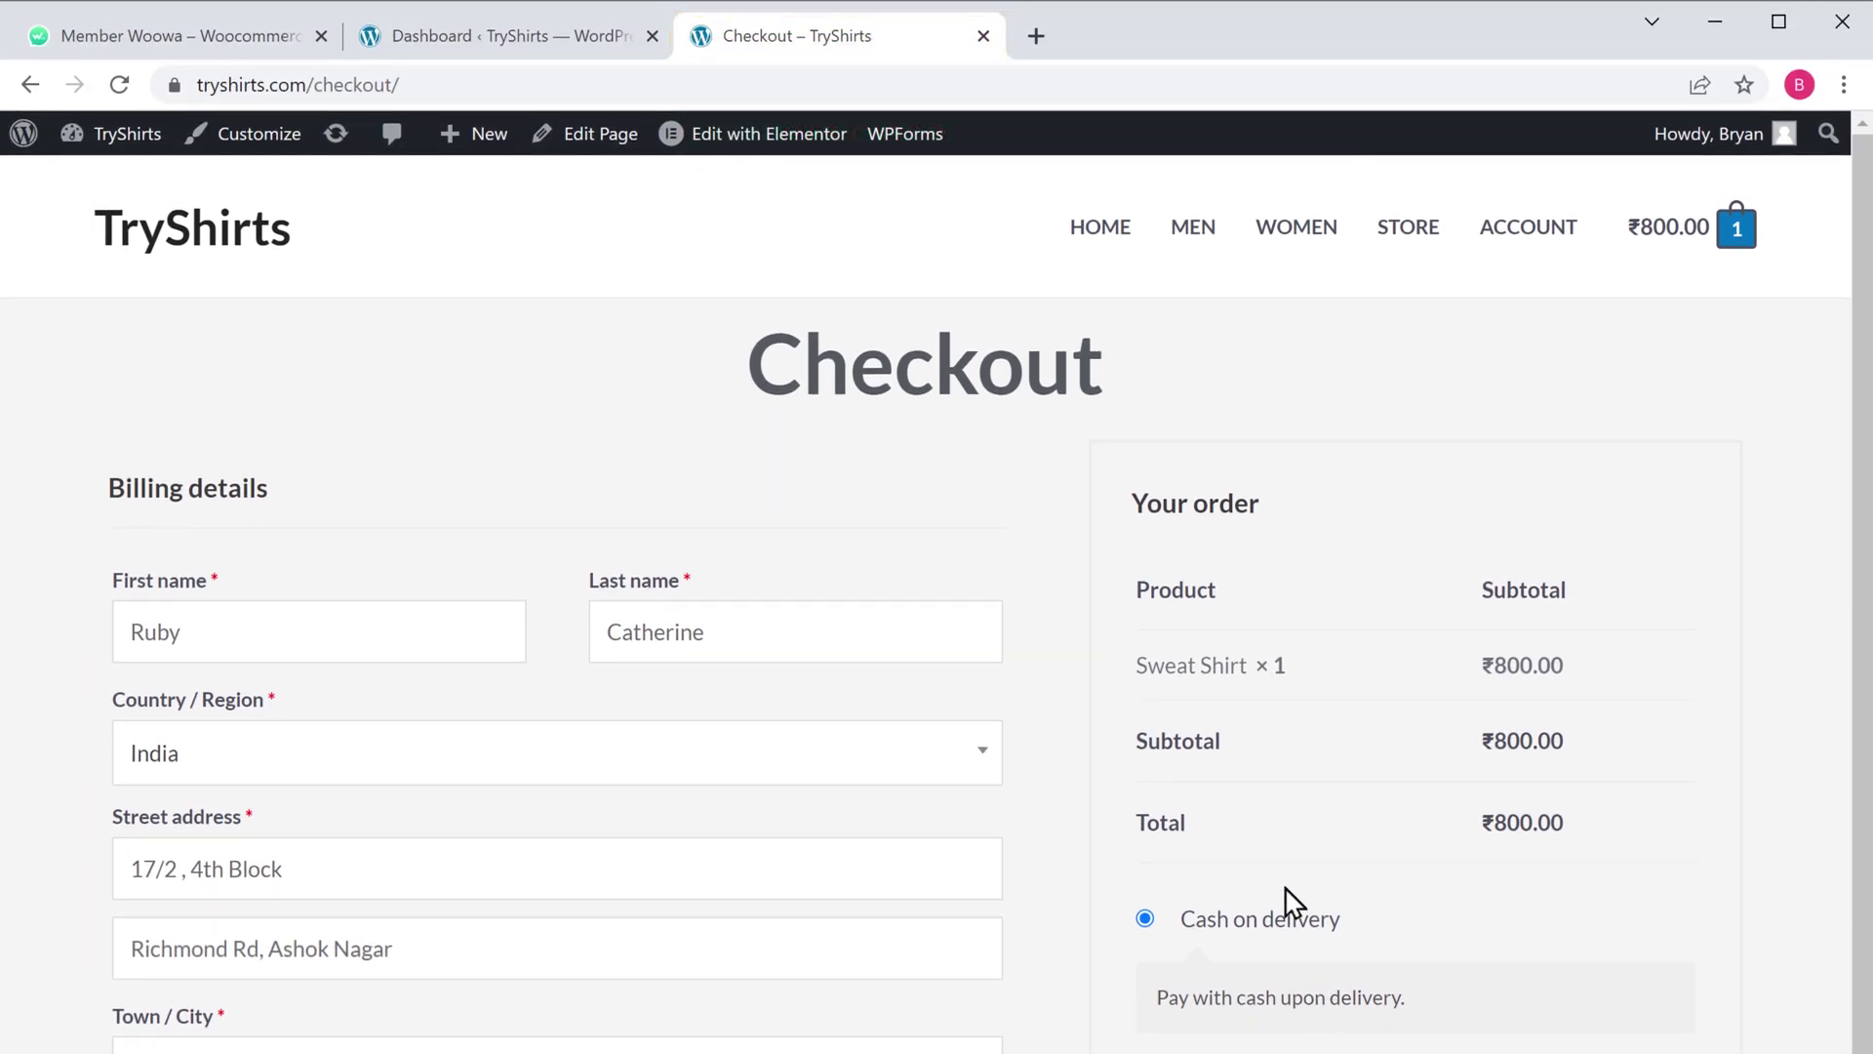
left_click(983, 35)
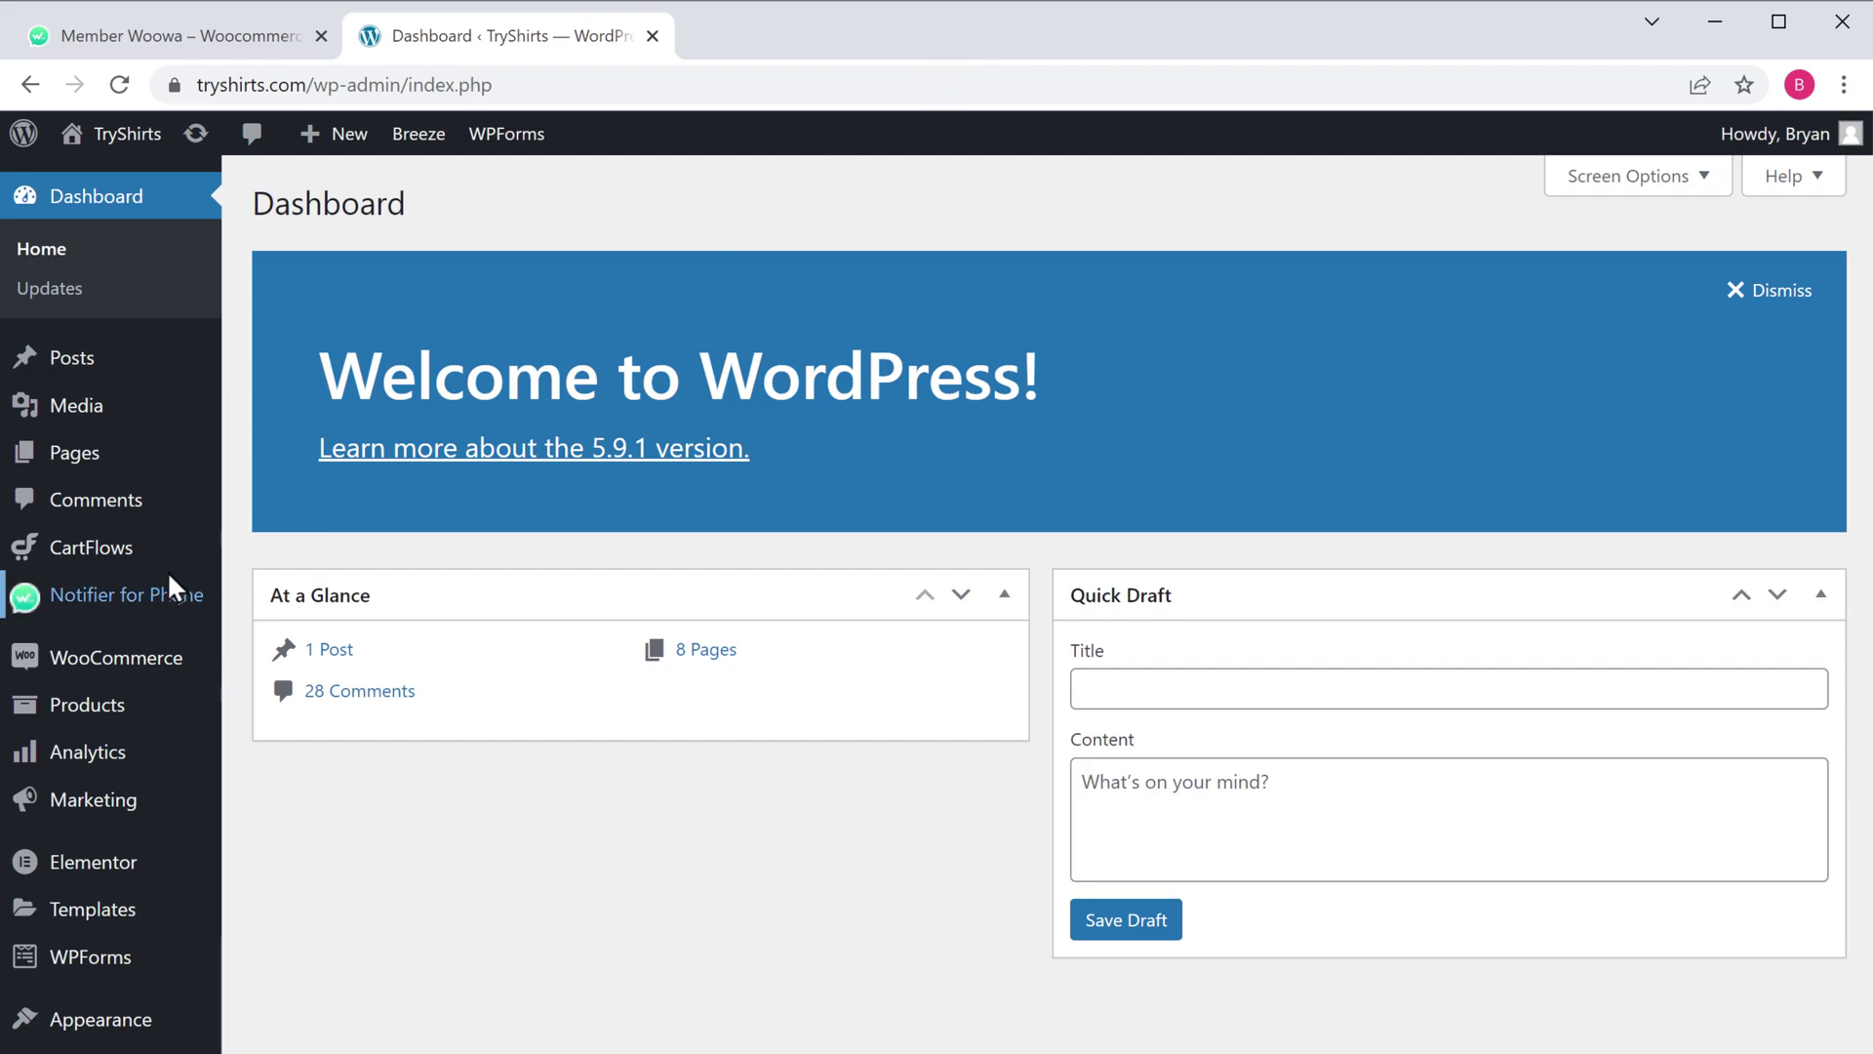
Step: Send the WhatsApp reminder for the Sweat Shirt cart from the Abandoned Cart List and open the received message in WhatsApp
mouse_move(118, 605)
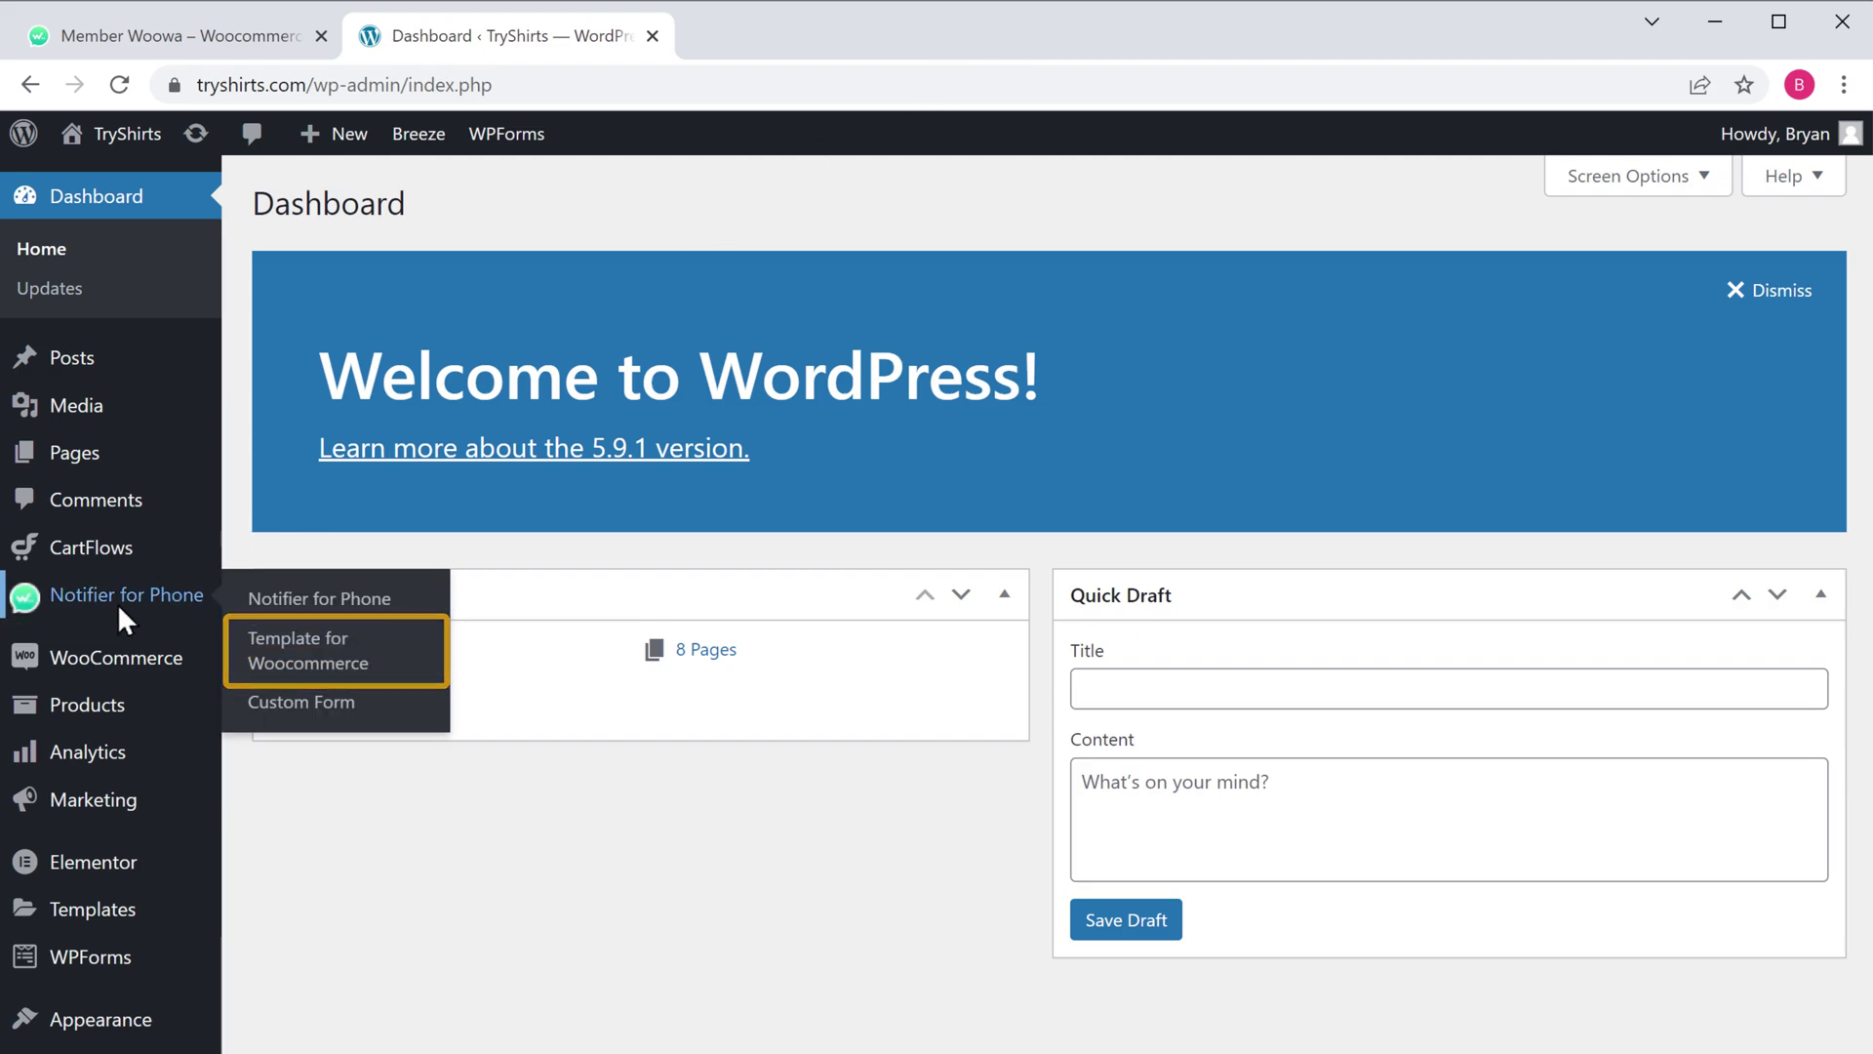
left_click(320, 667)
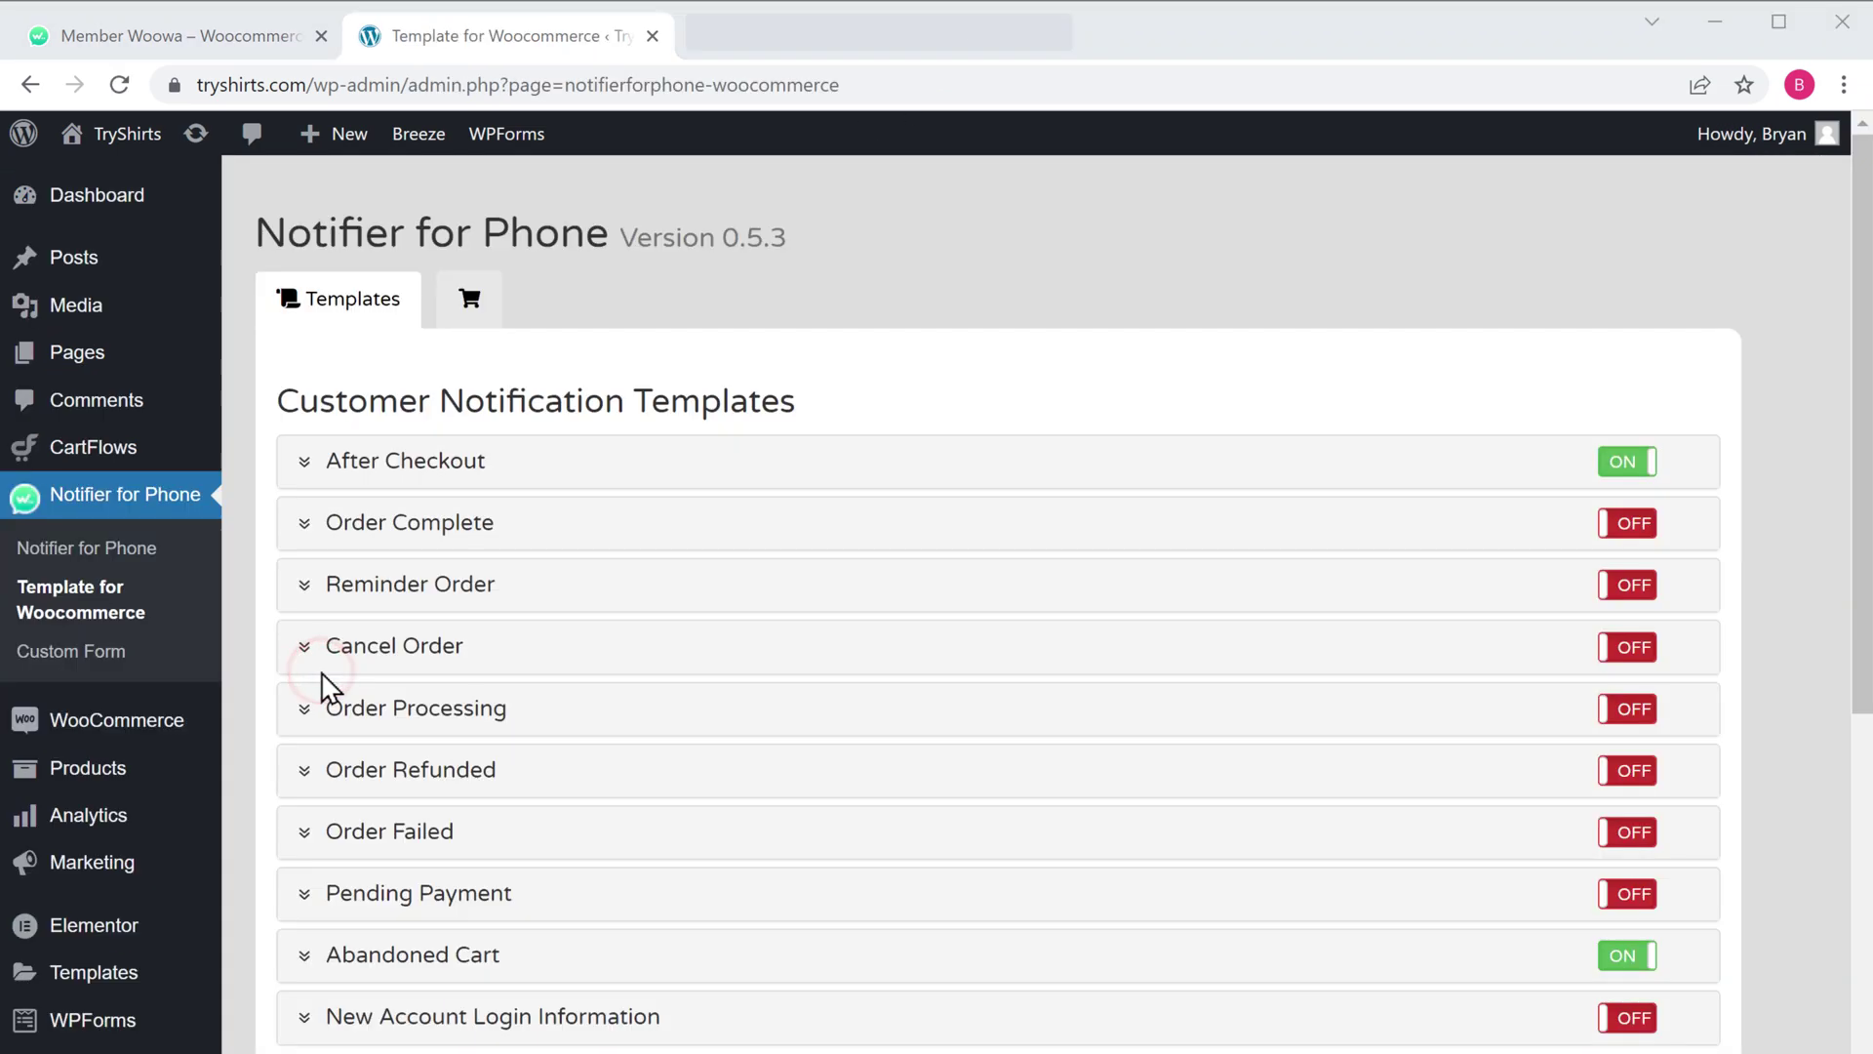
left_click(472, 315)
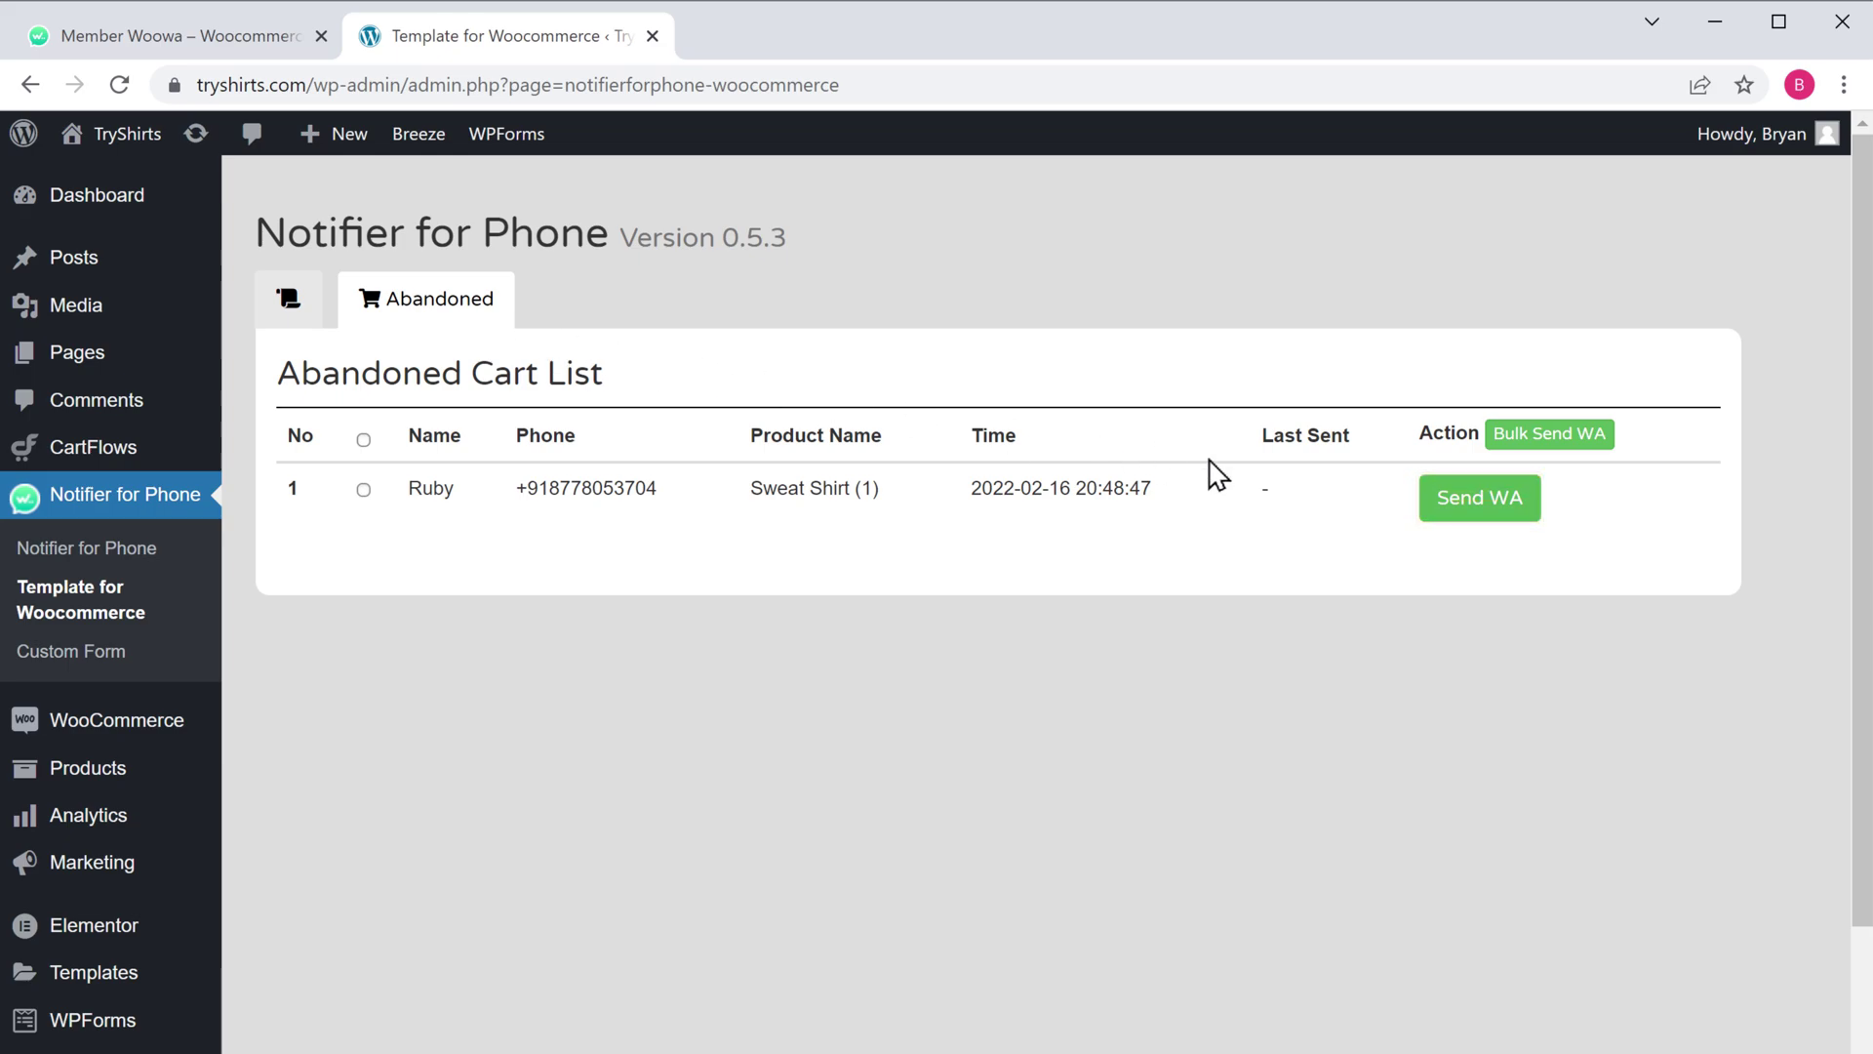
left_click(1480, 509)
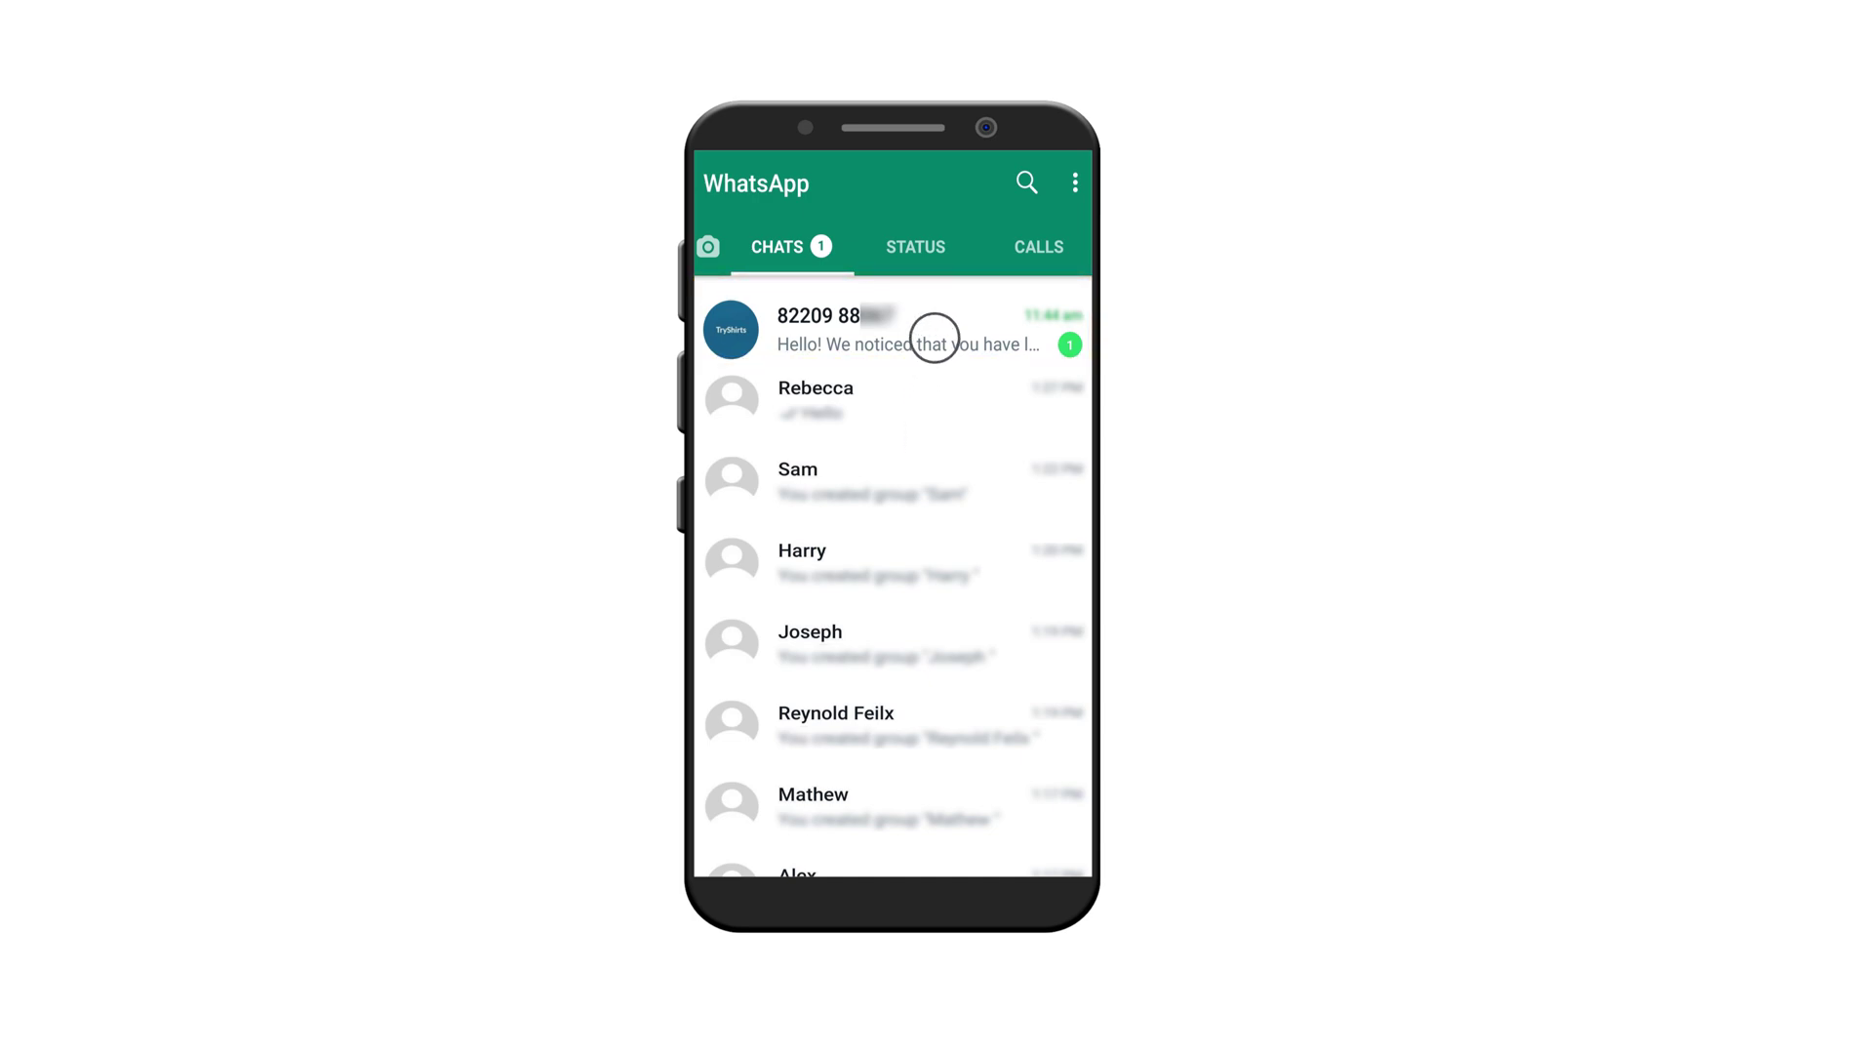
left_click(935, 338)
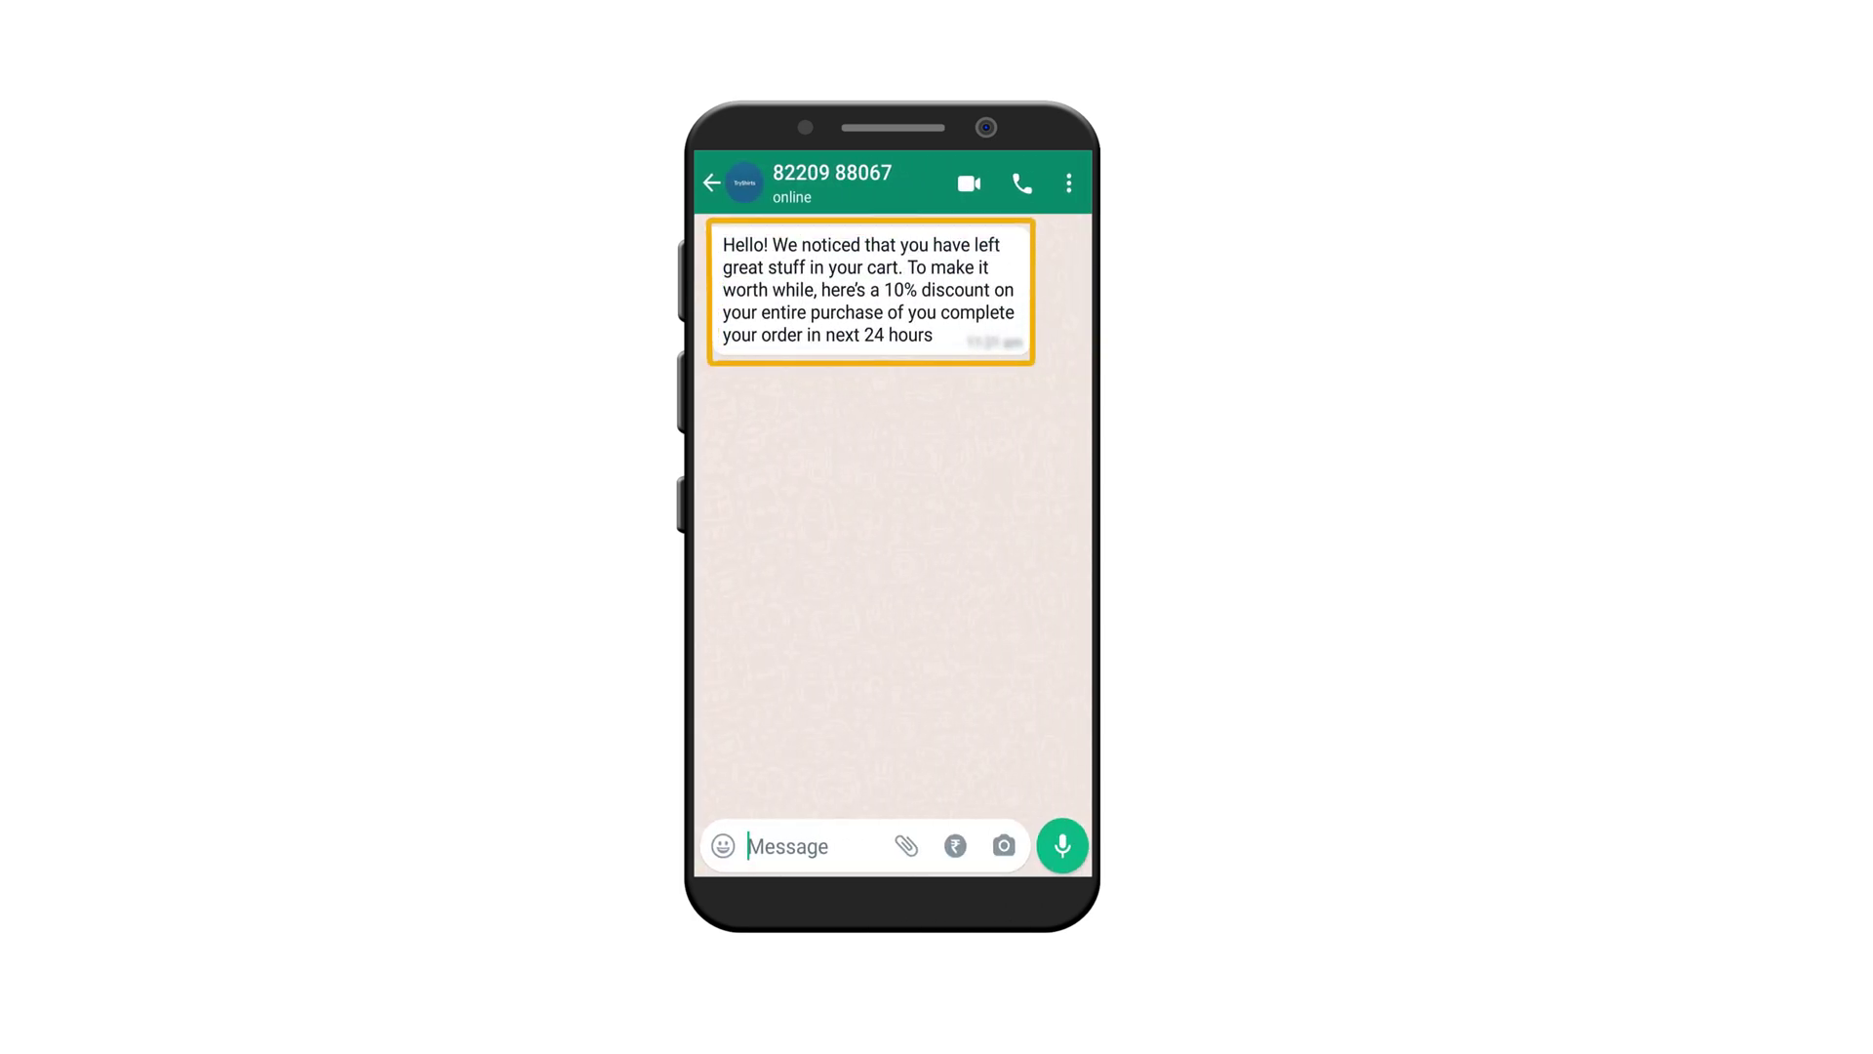